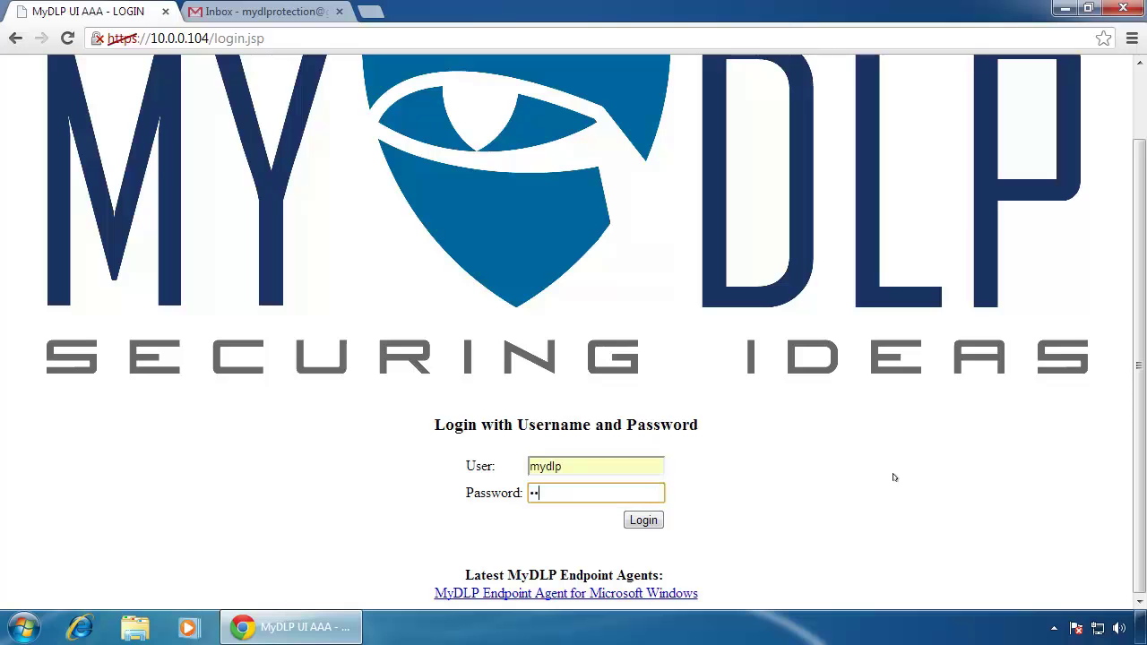
Log in to the console and start a new discovery rule in the policy, named "Discovery Rule".
click(645, 518)
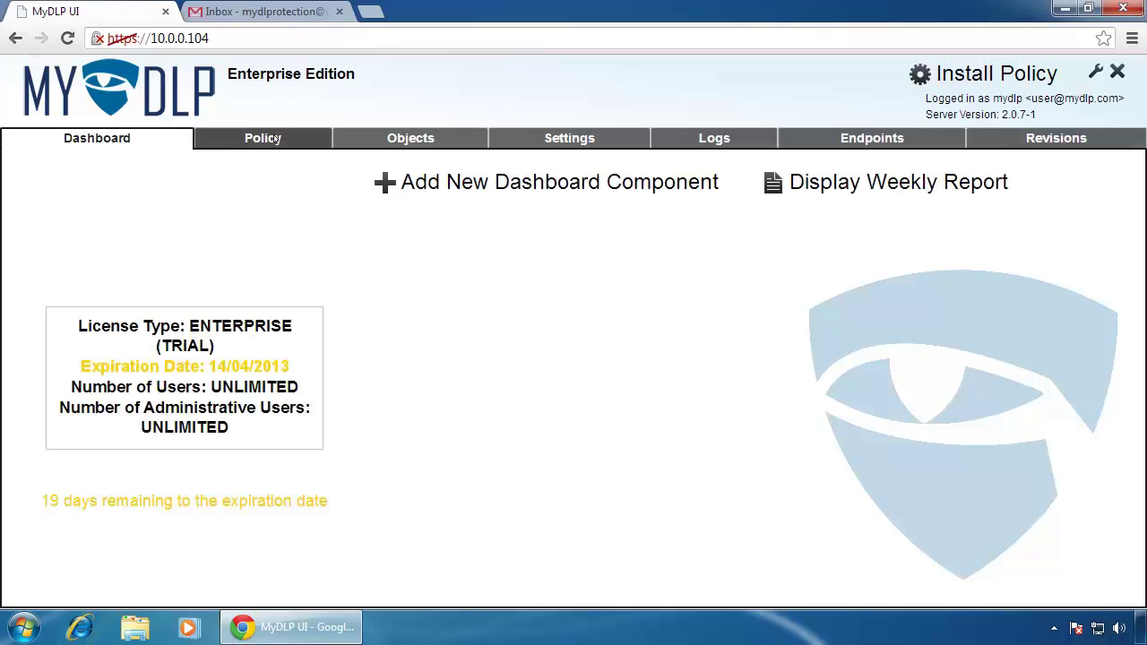
click(278, 139)
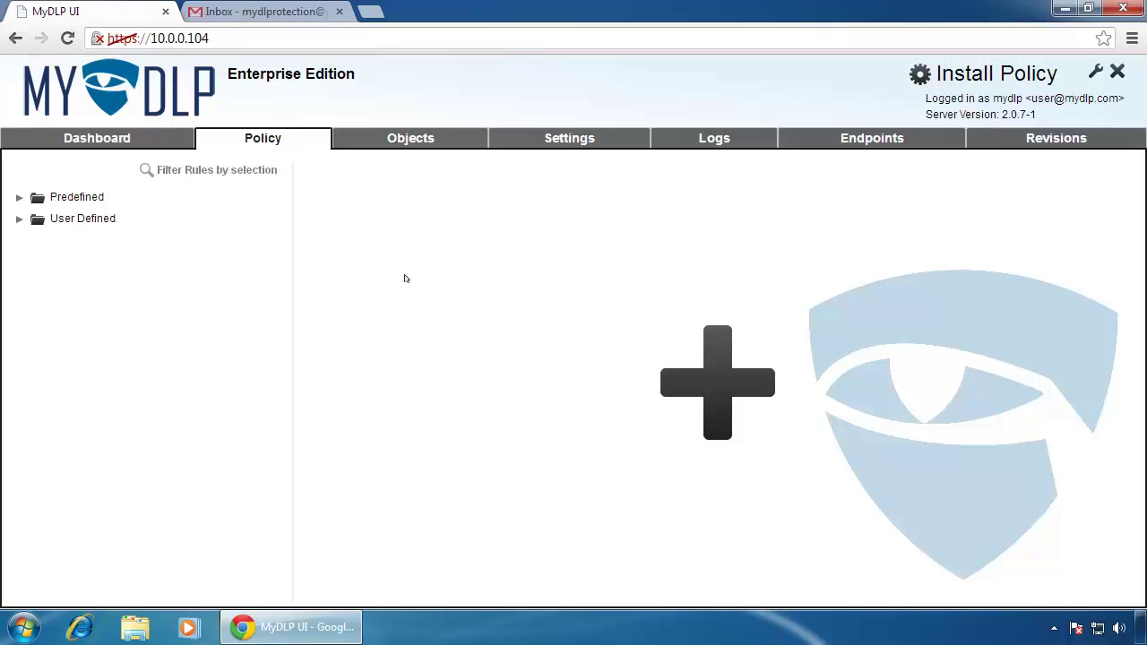
click(702, 374)
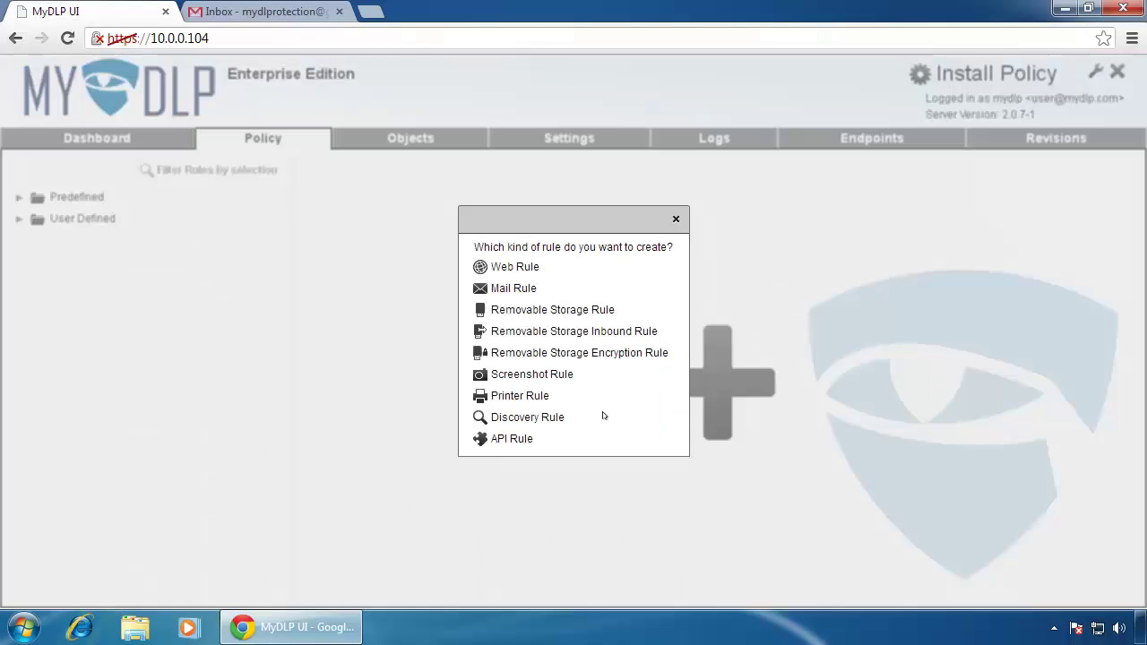
click(550, 418)
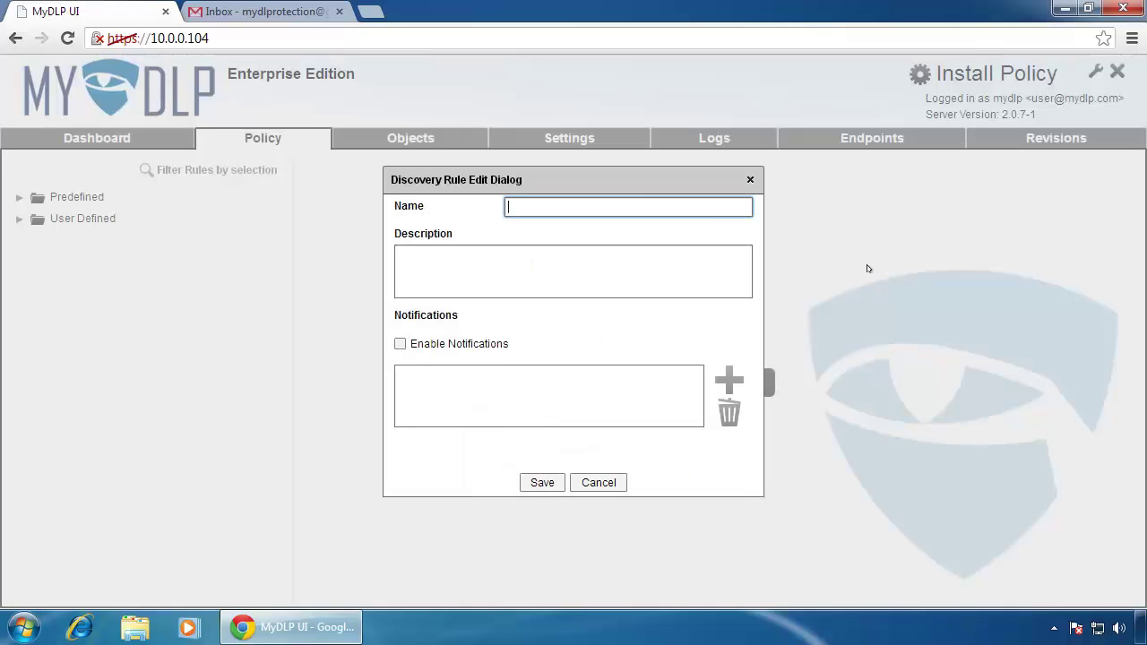
text(Discovery)
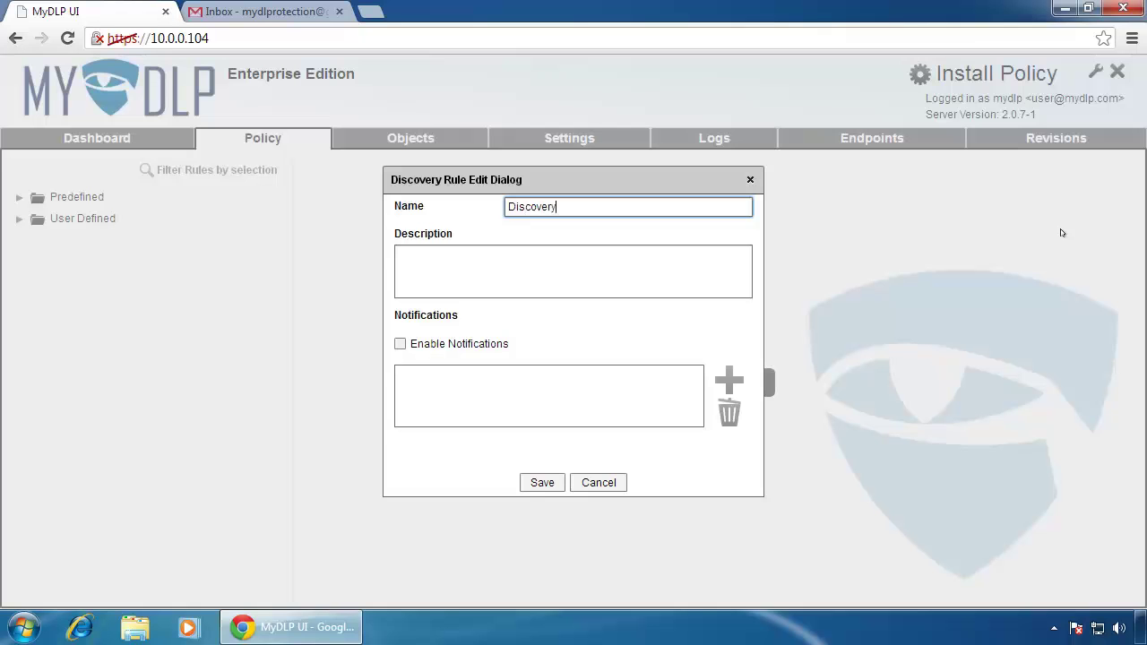
text( Rule)
Enable notifications for the rule, add an email notification to the admin account, and save the rule.
click(401, 344)
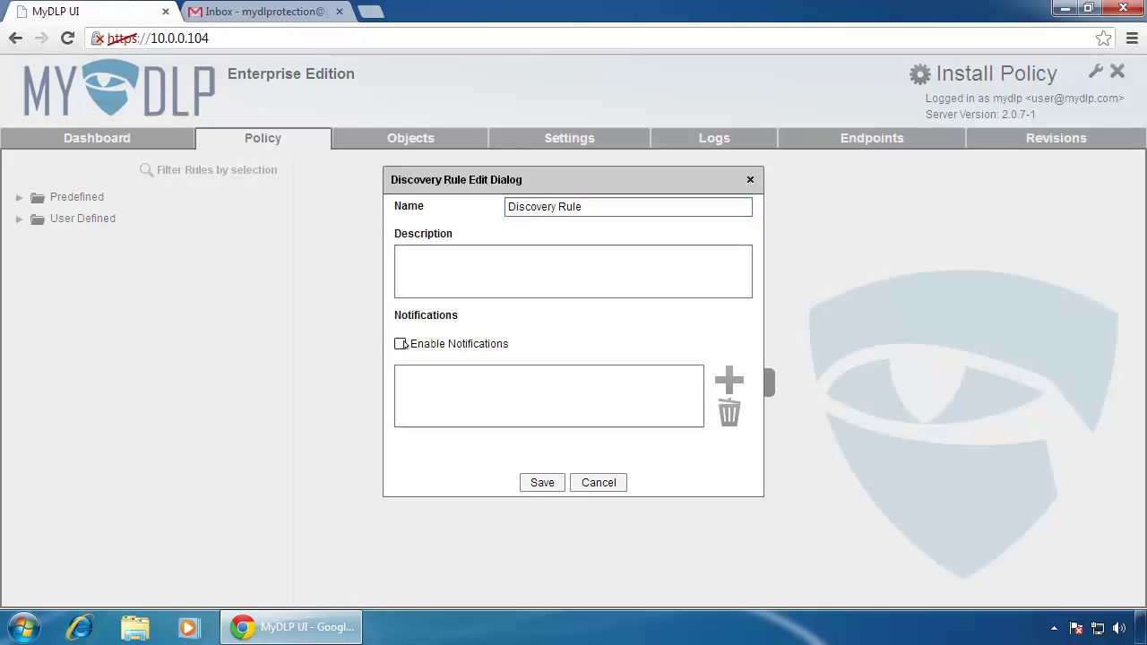
click(729, 380)
click(604, 330)
click(590, 350)
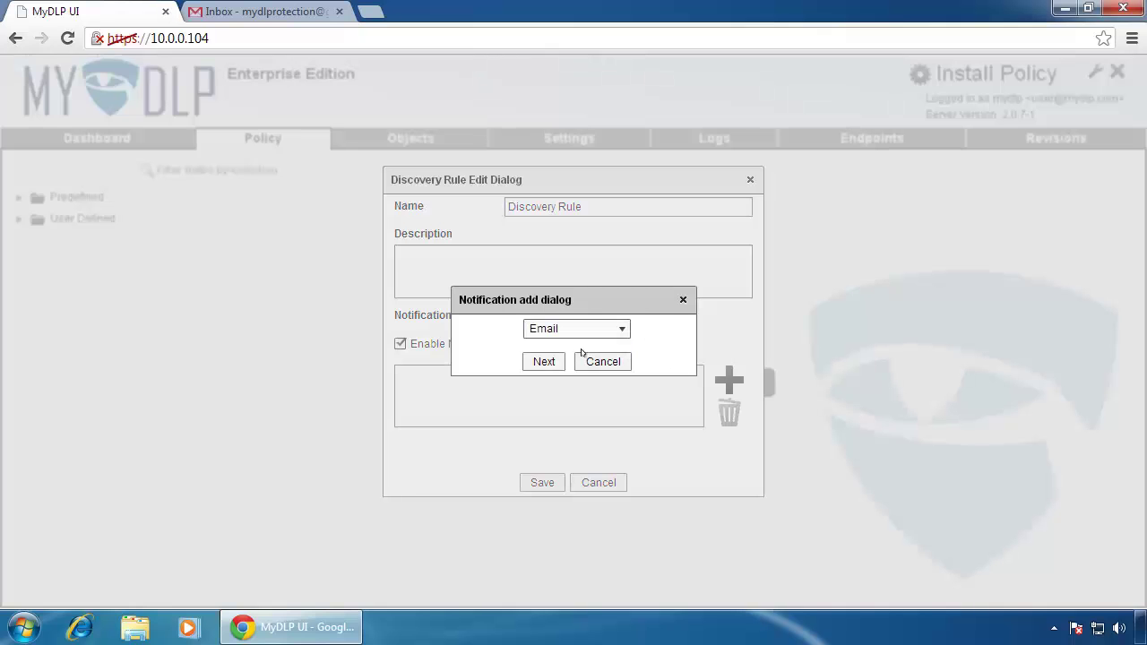
click(555, 361)
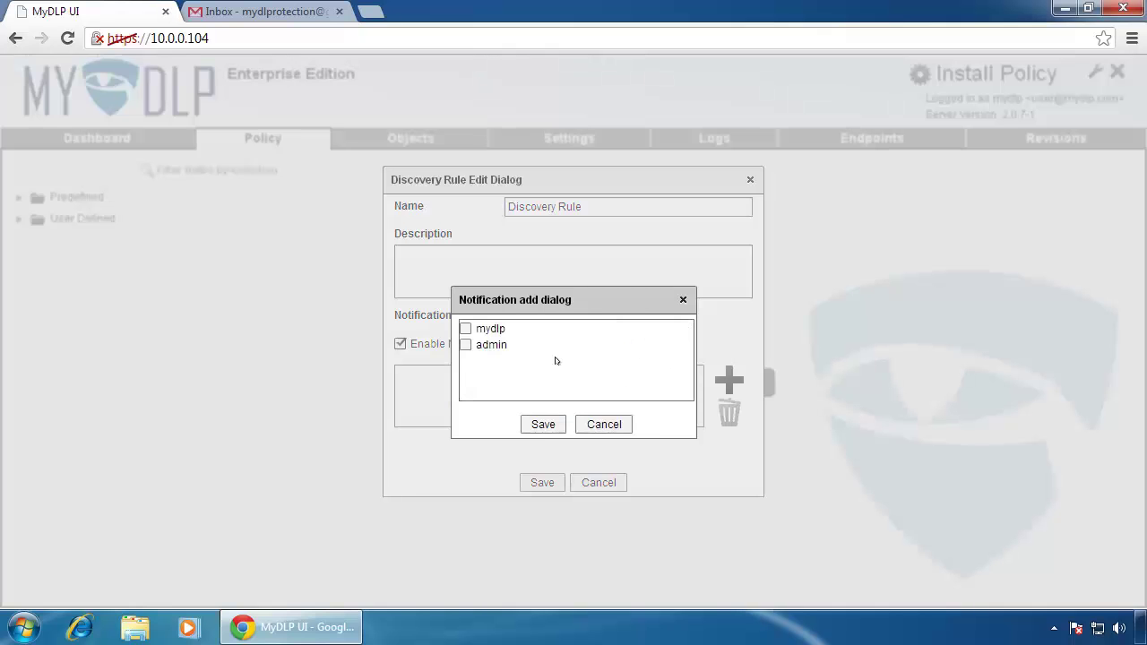
click(464, 347)
click(527, 421)
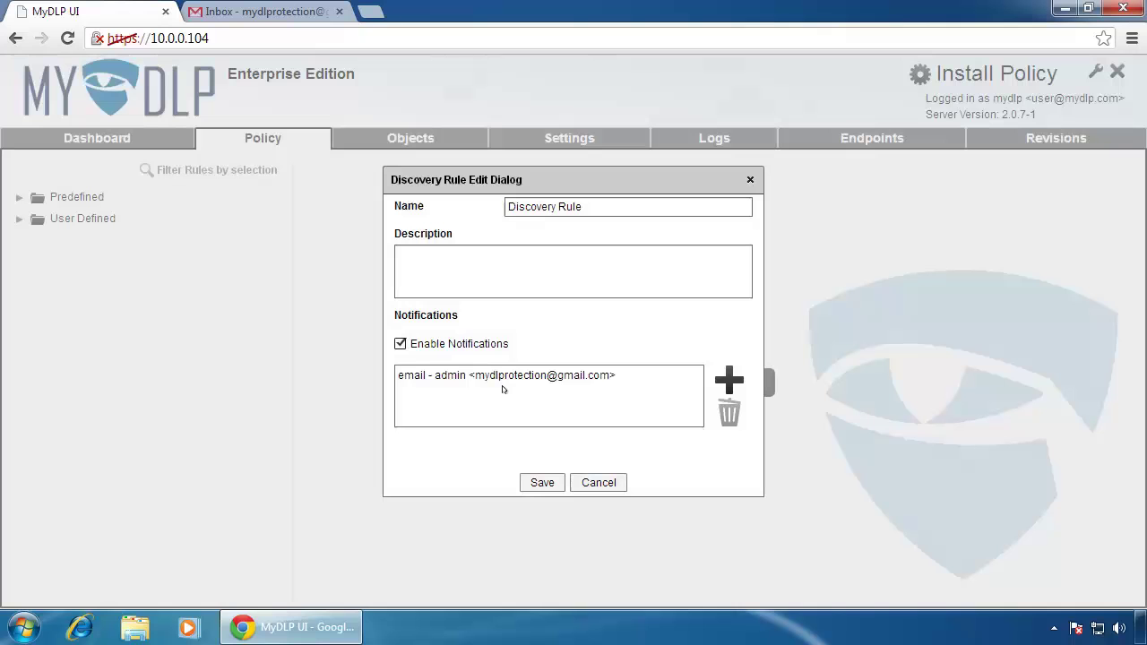
click(543, 482)
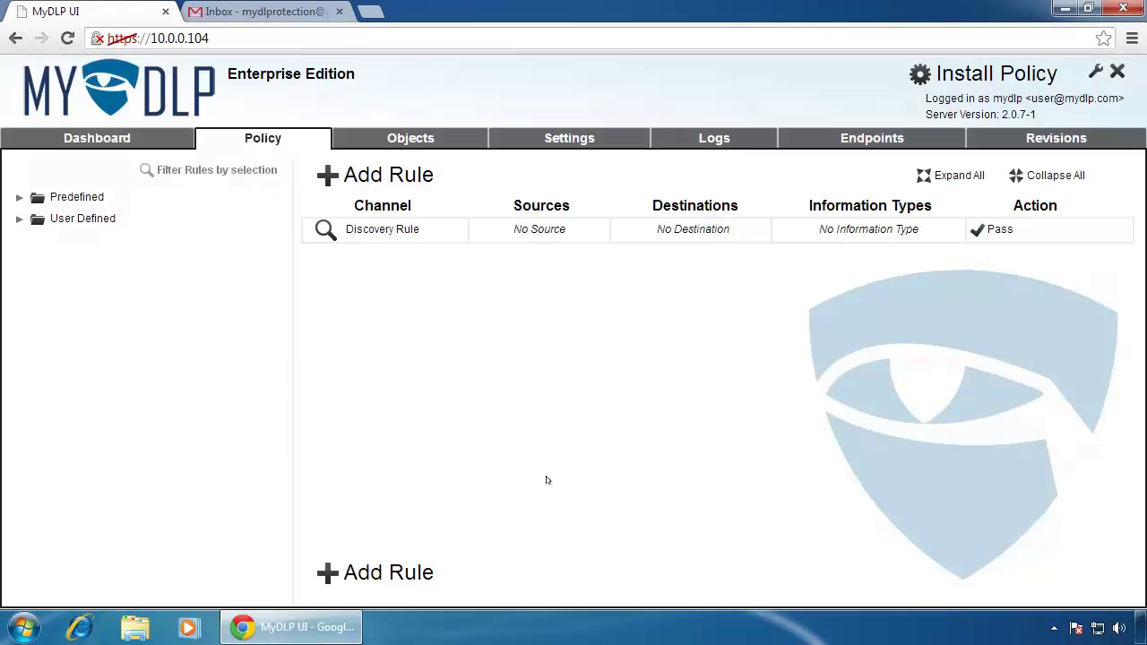
Assign the predefined All Sources network as the source of the Discovery Rule.
click(563, 237)
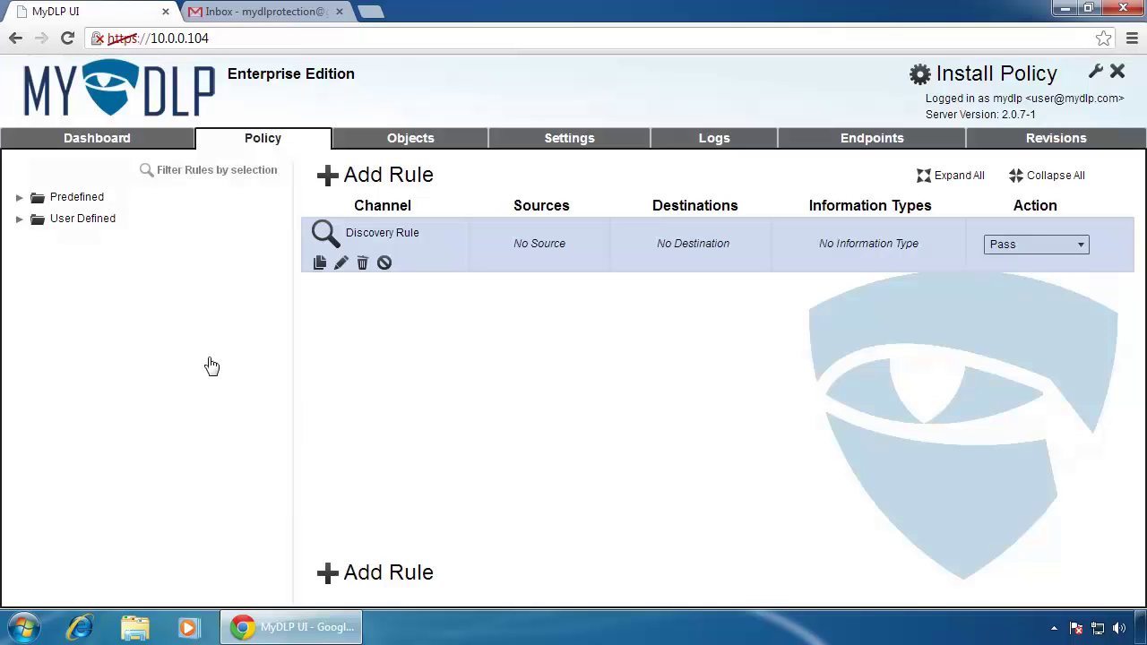
click(19, 197)
click(32, 218)
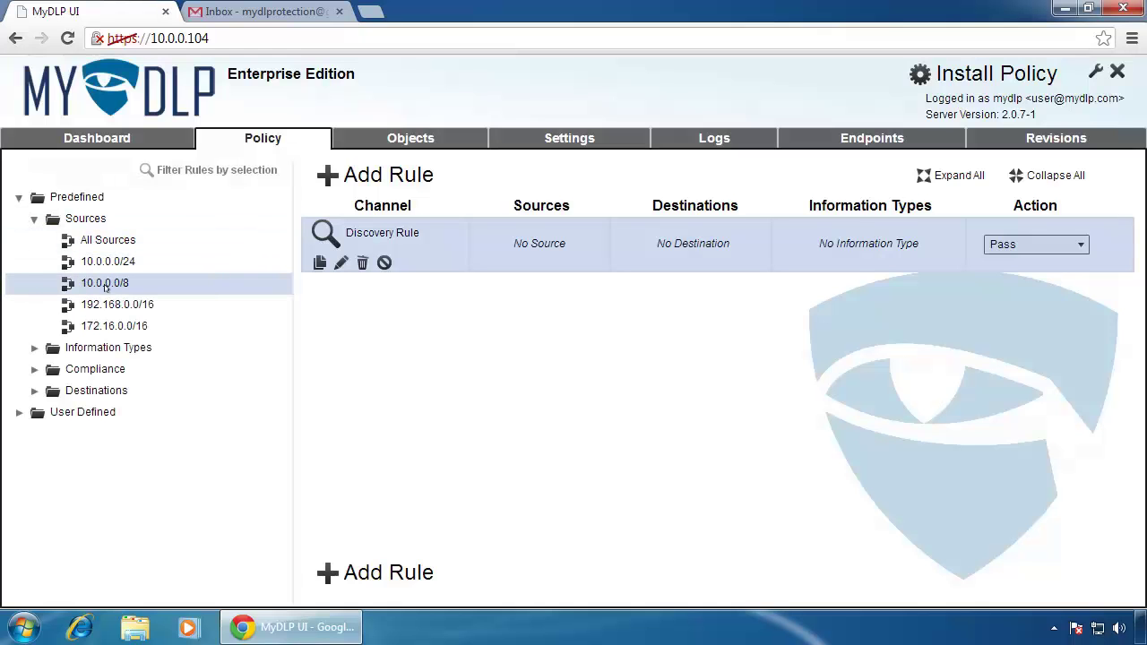
mouse_move(111, 244)
drag(111, 244, 536, 248)
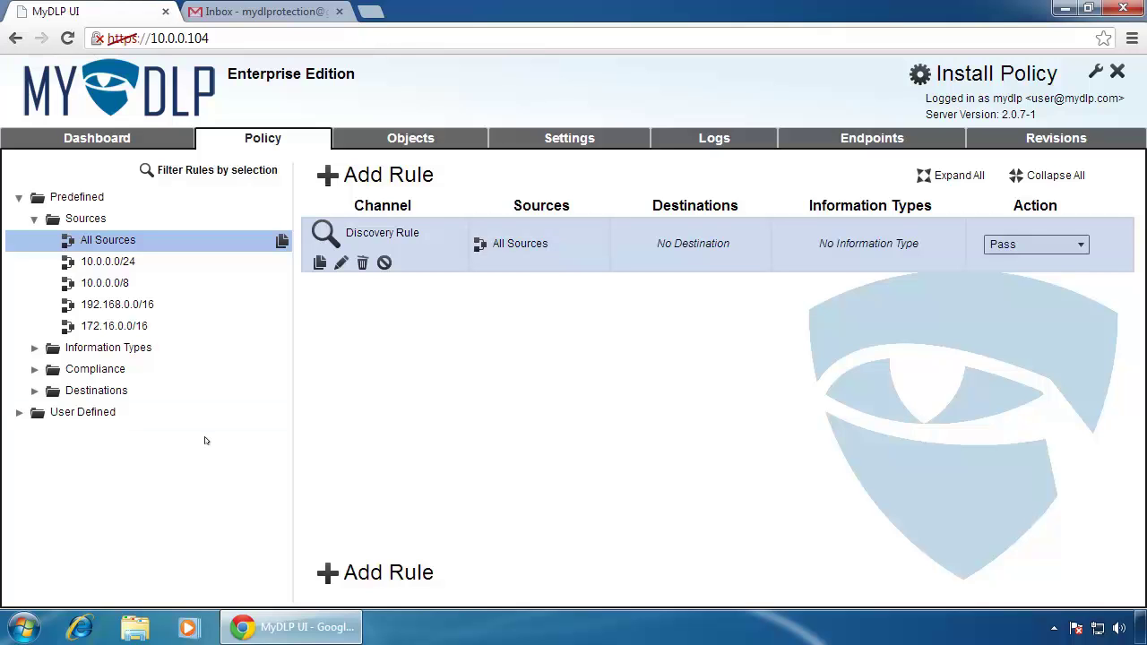
Create a user-defined network named "new user" with IP base 192.168.1.25 and mask 255.255.255.0, and set it as the Discovery Rule's source.
click(126, 419)
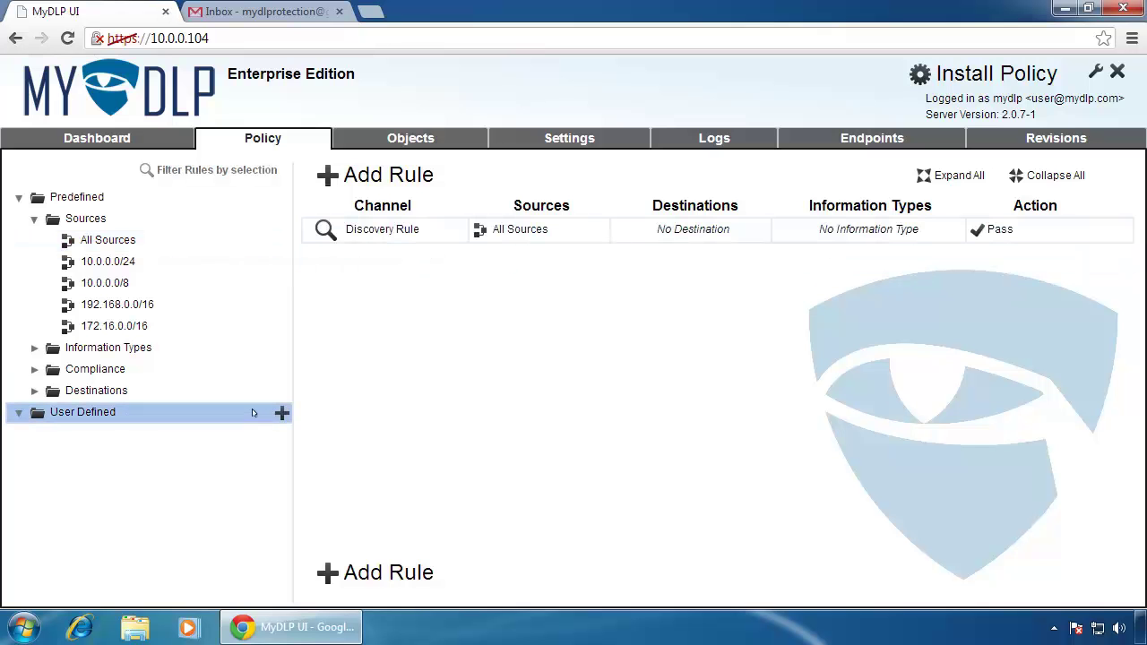
click(283, 414)
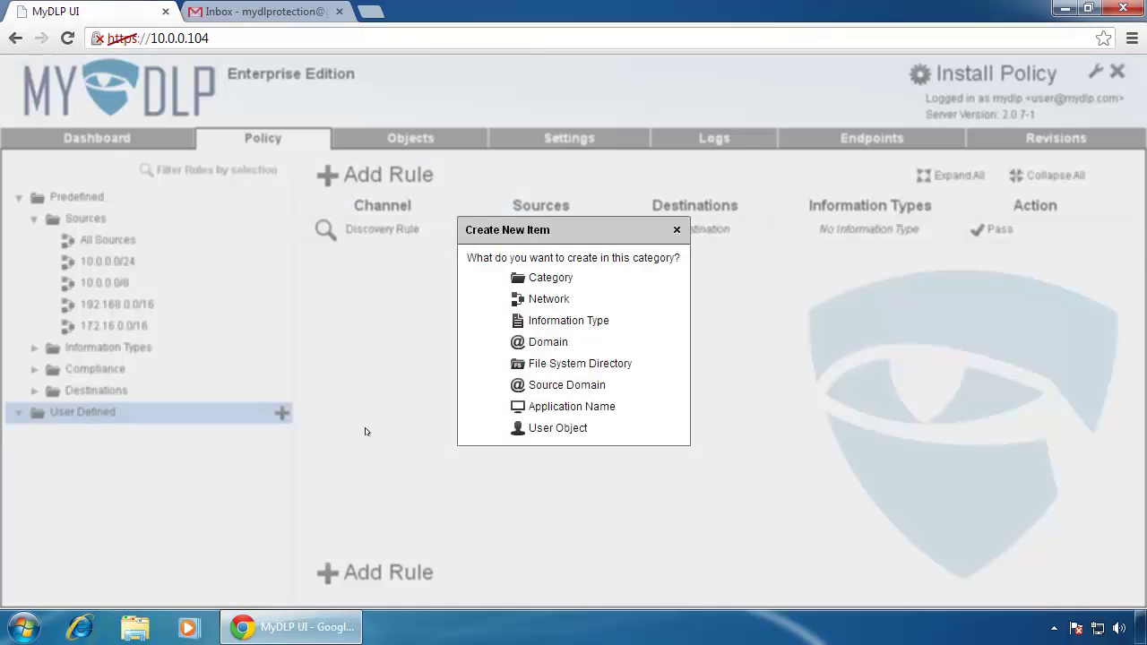
click(528, 301)
click(529, 306)
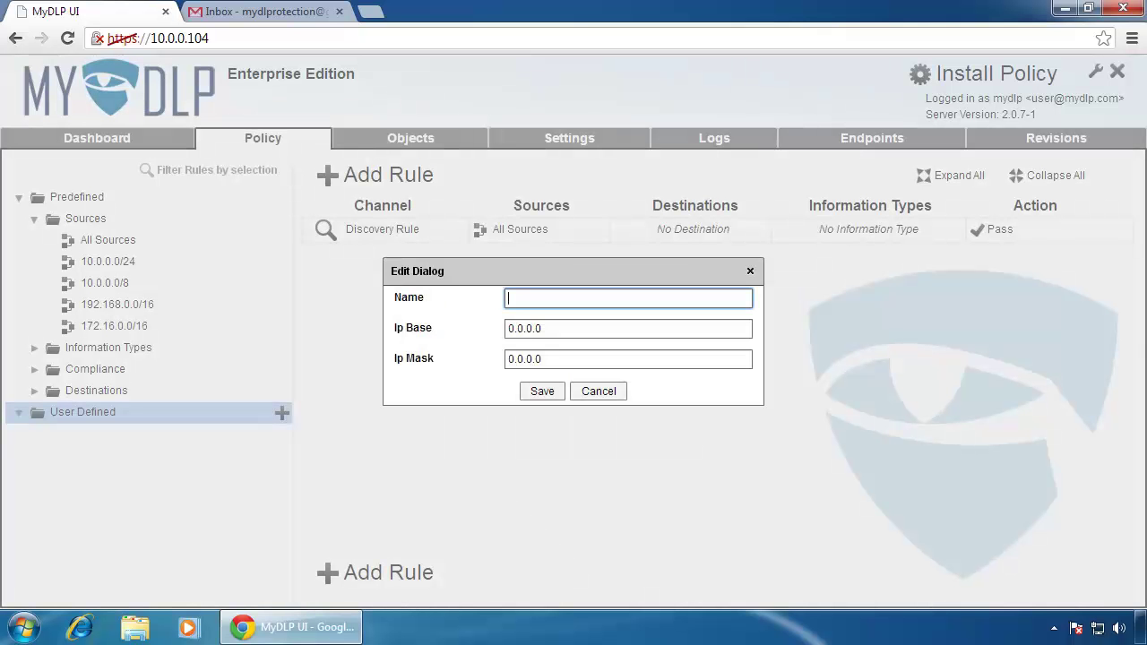
text(new )
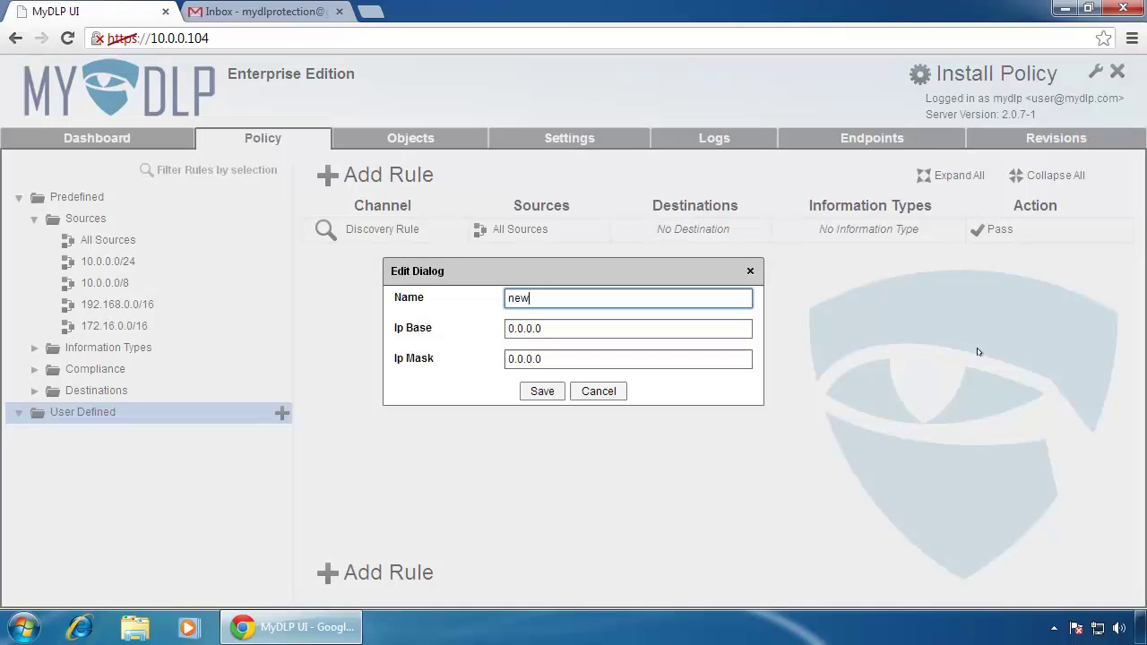
text(user)
key(Tab)
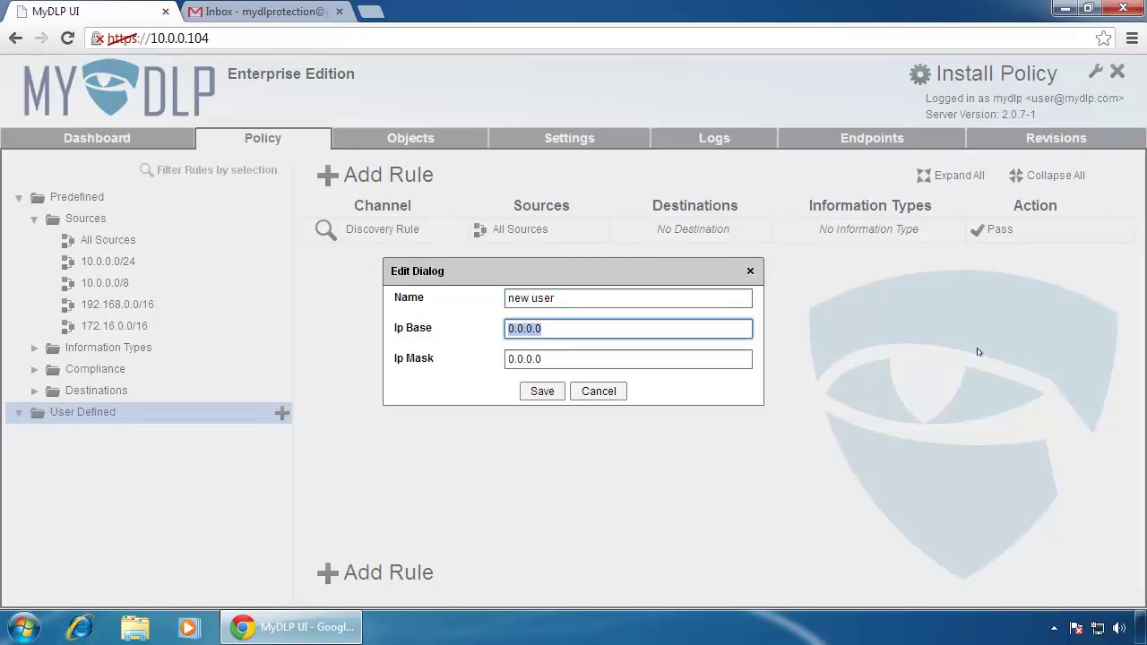
text(192.168.1.25)
key(Tab)
text(25)
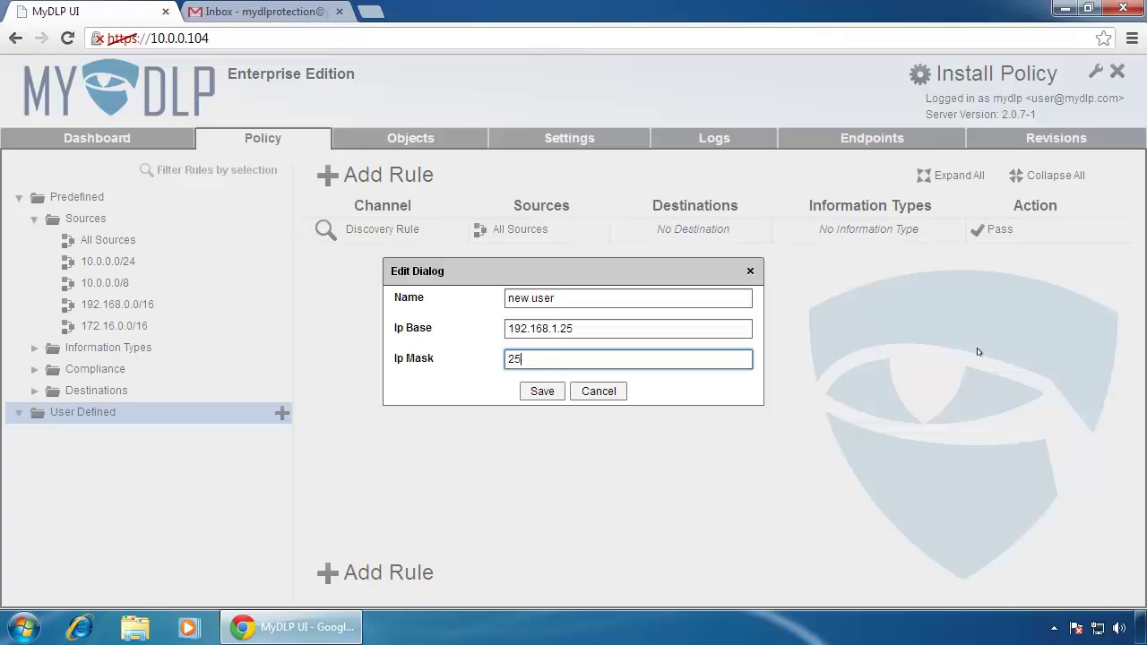
text(5.255.255.0)
click(543, 392)
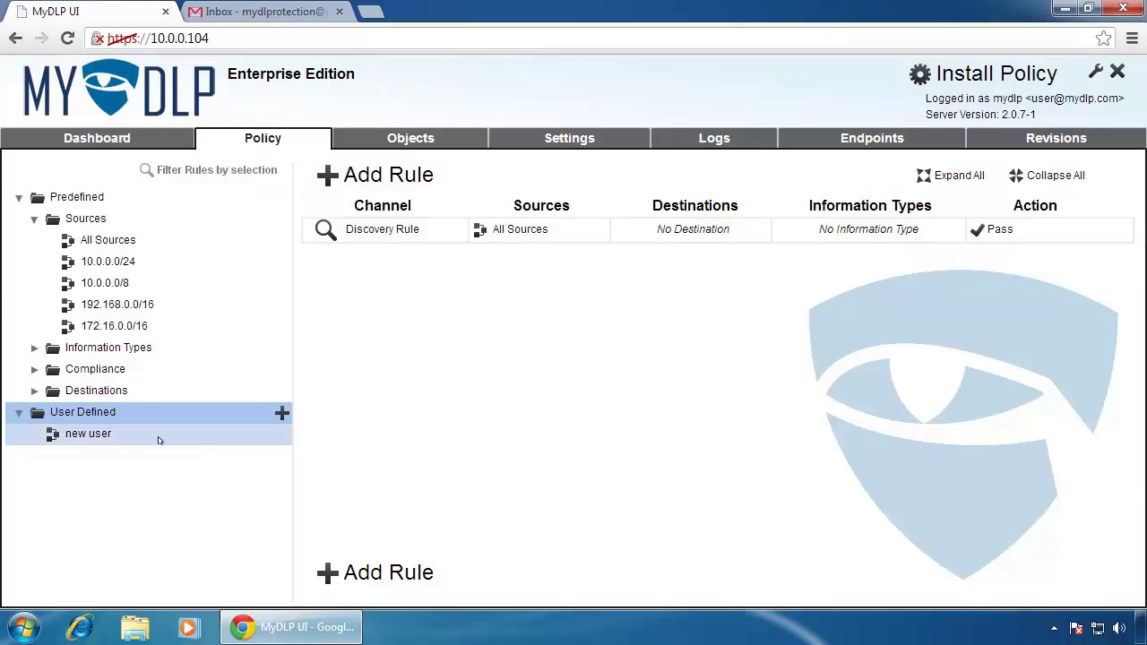
click(132, 442)
drag(115, 443, 572, 226)
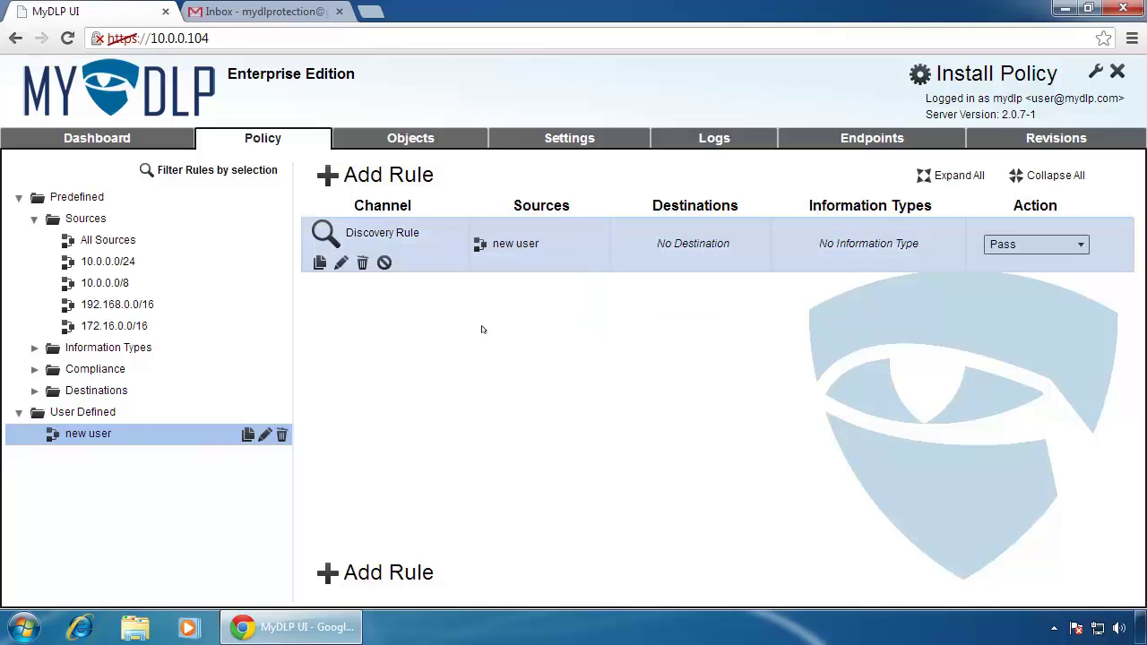
click(220, 413)
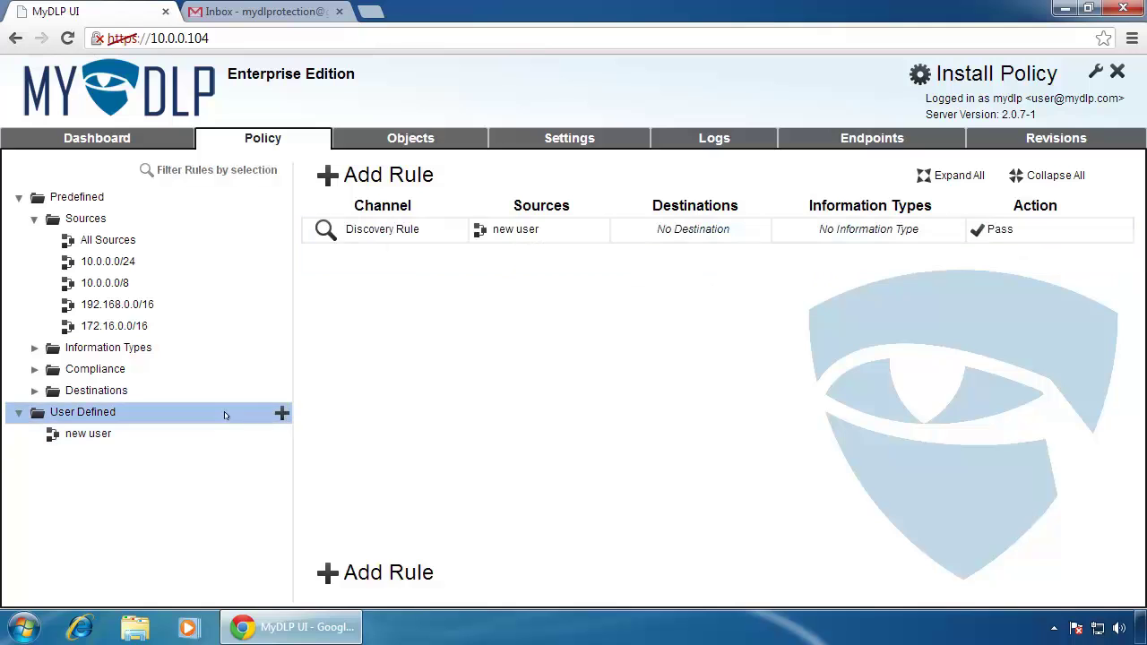
click(281, 413)
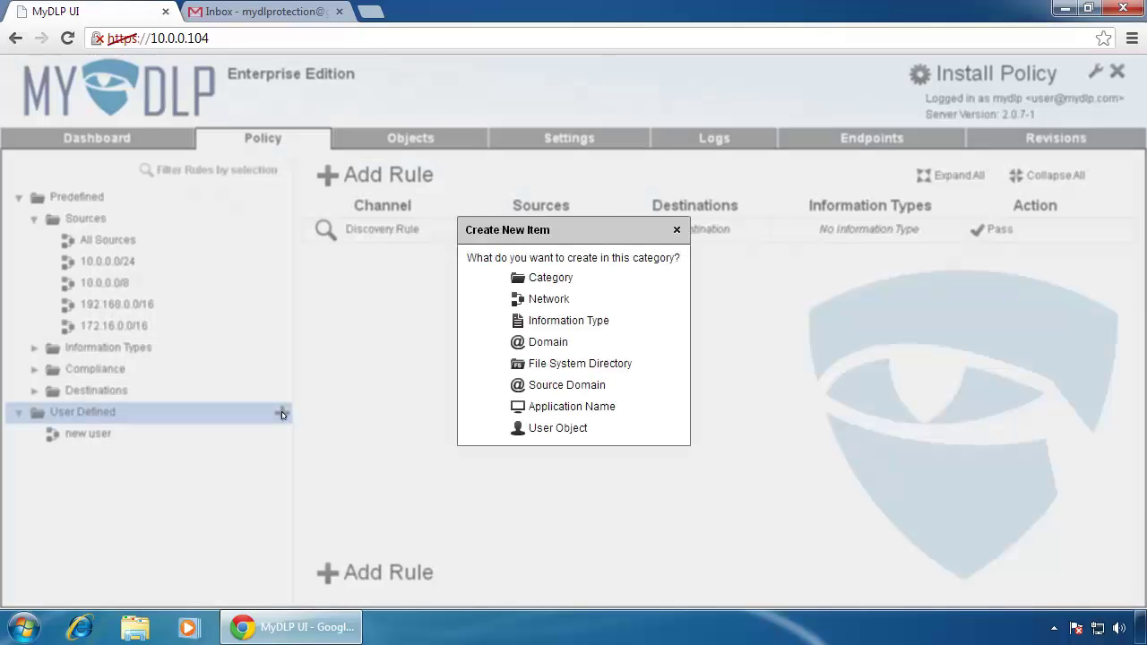
click(515, 434)
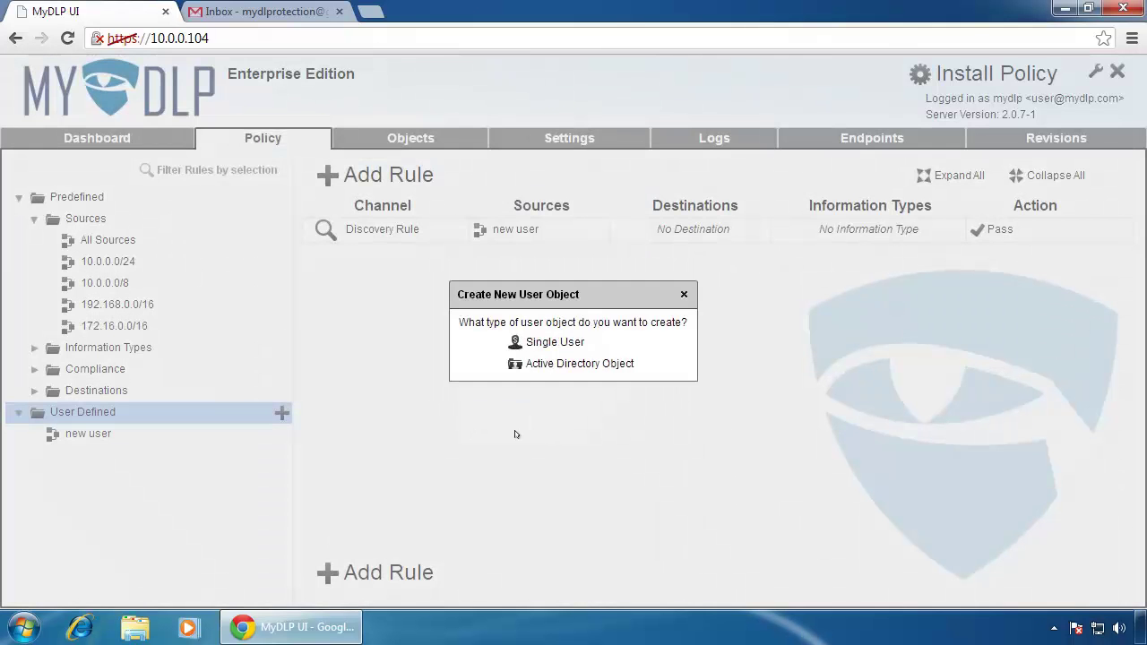
click(554, 343)
click(548, 343)
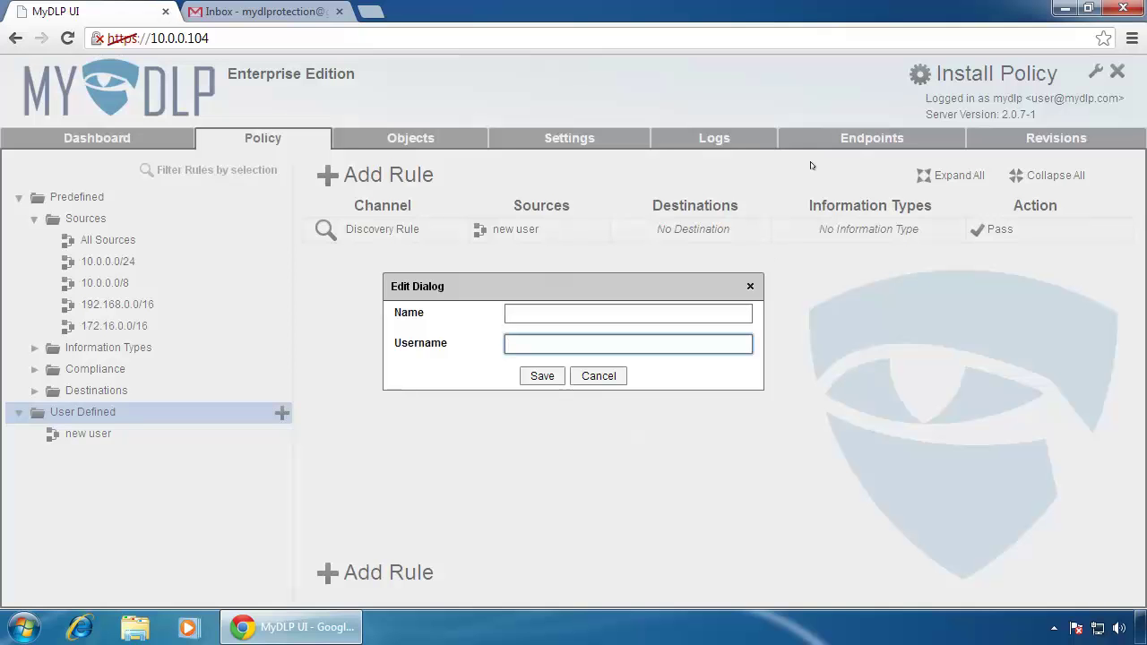
click(751, 286)
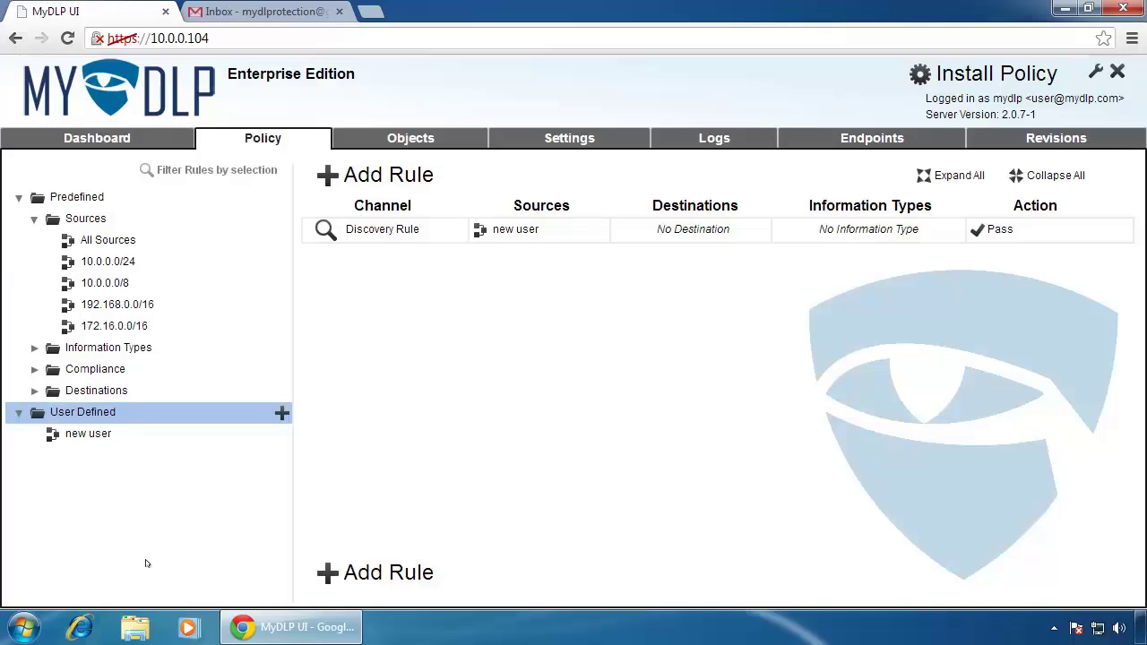
Look up the computer name in the Windows system properties and the logged-on user of the registered endpoint.
click(22, 625)
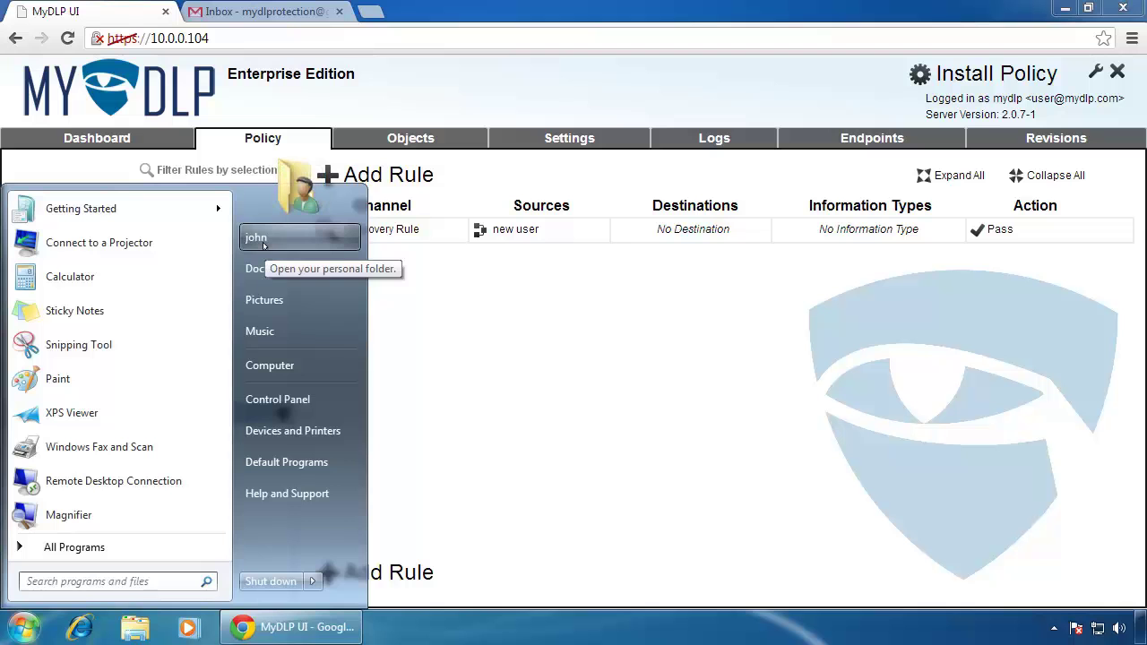
right_click(289, 368)
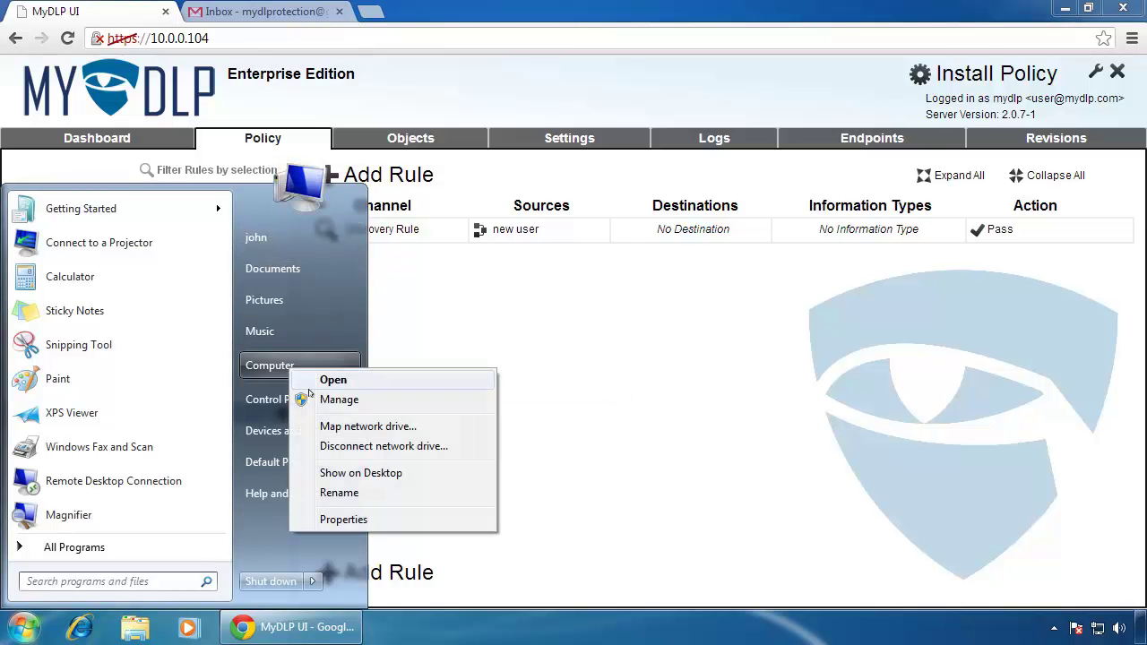
click(345, 520)
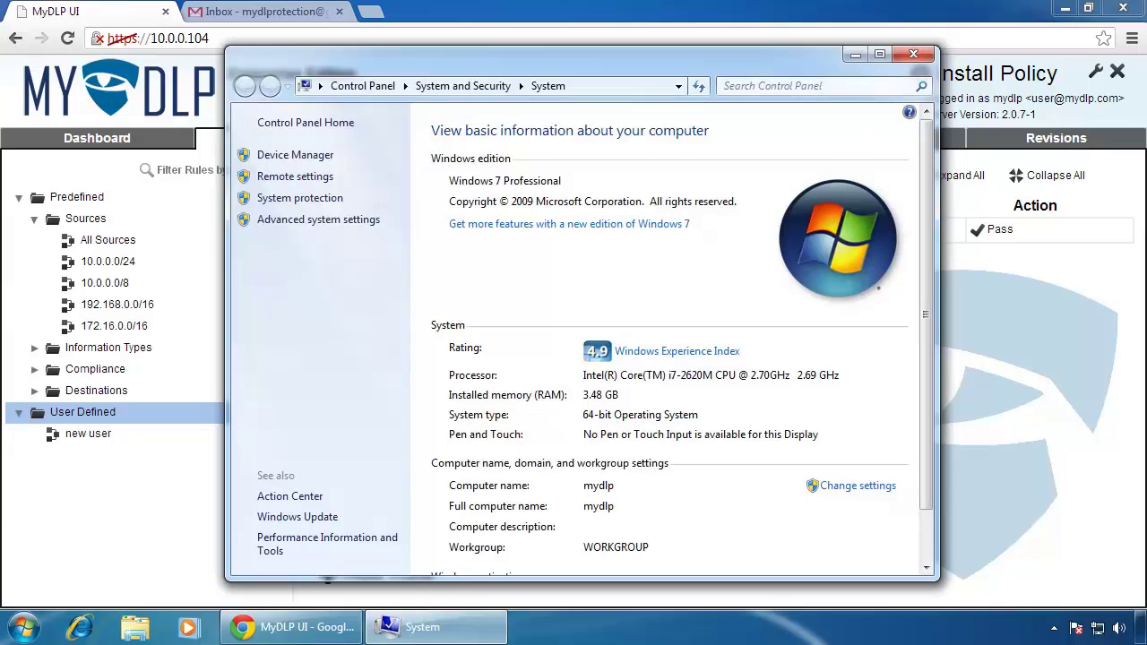
click(913, 57)
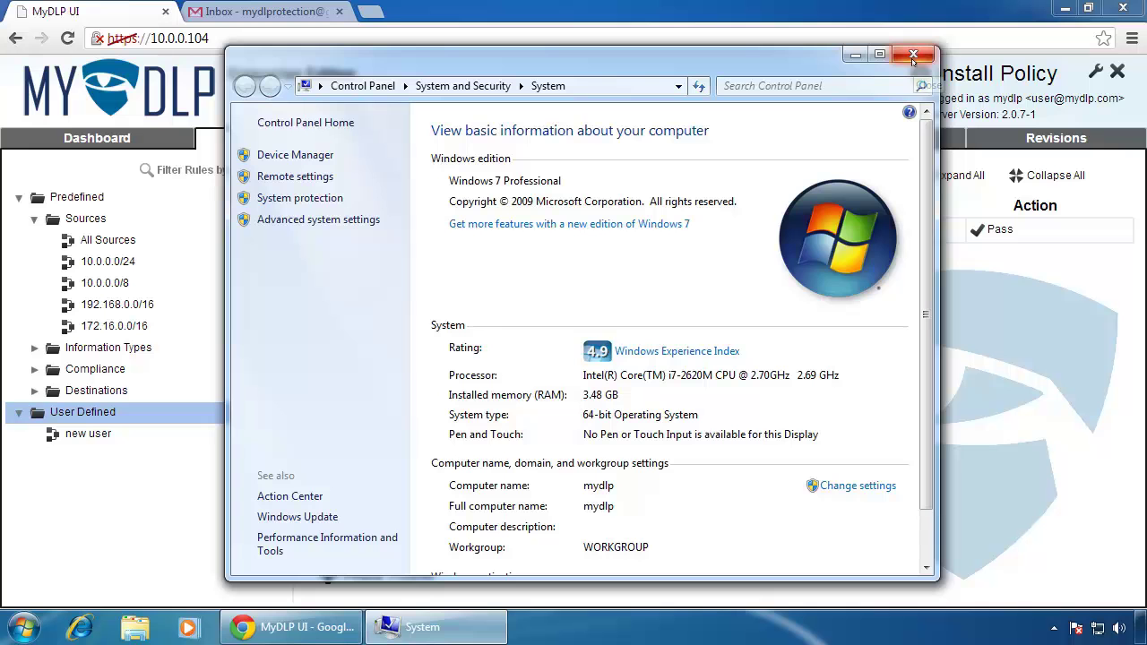
click(913, 57)
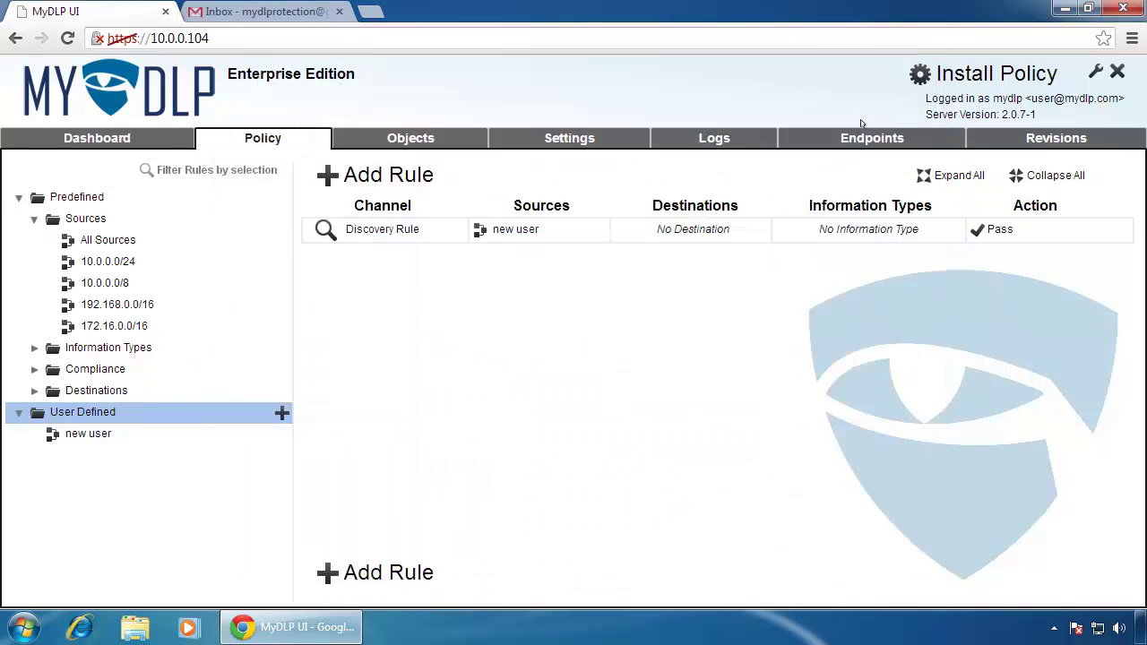
click(851, 140)
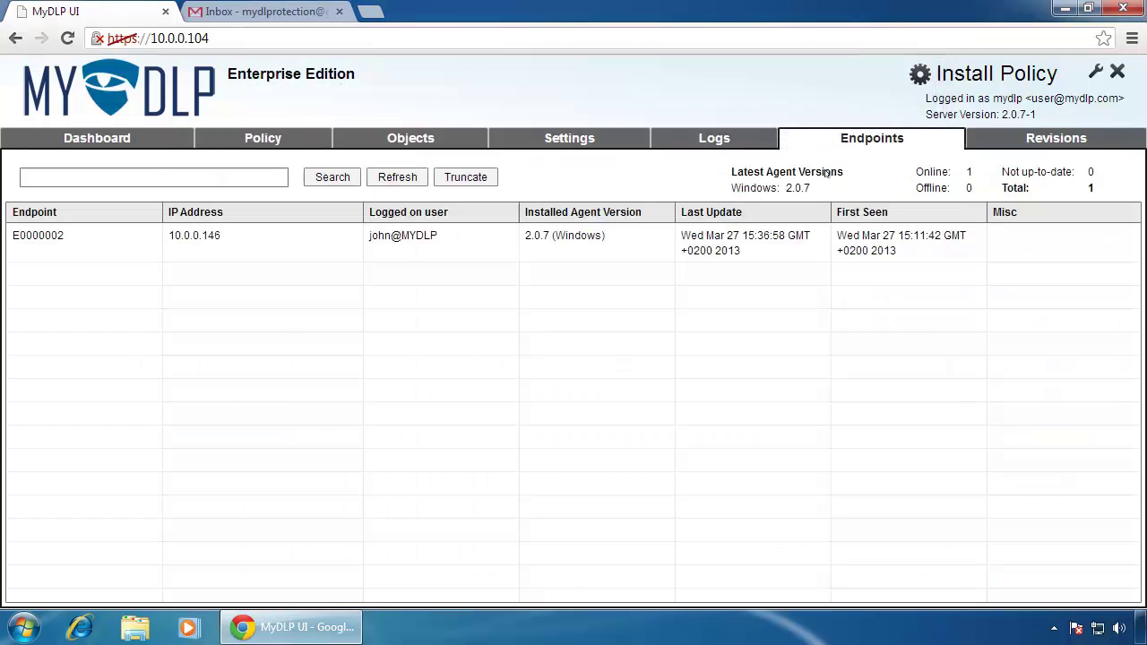
click(418, 248)
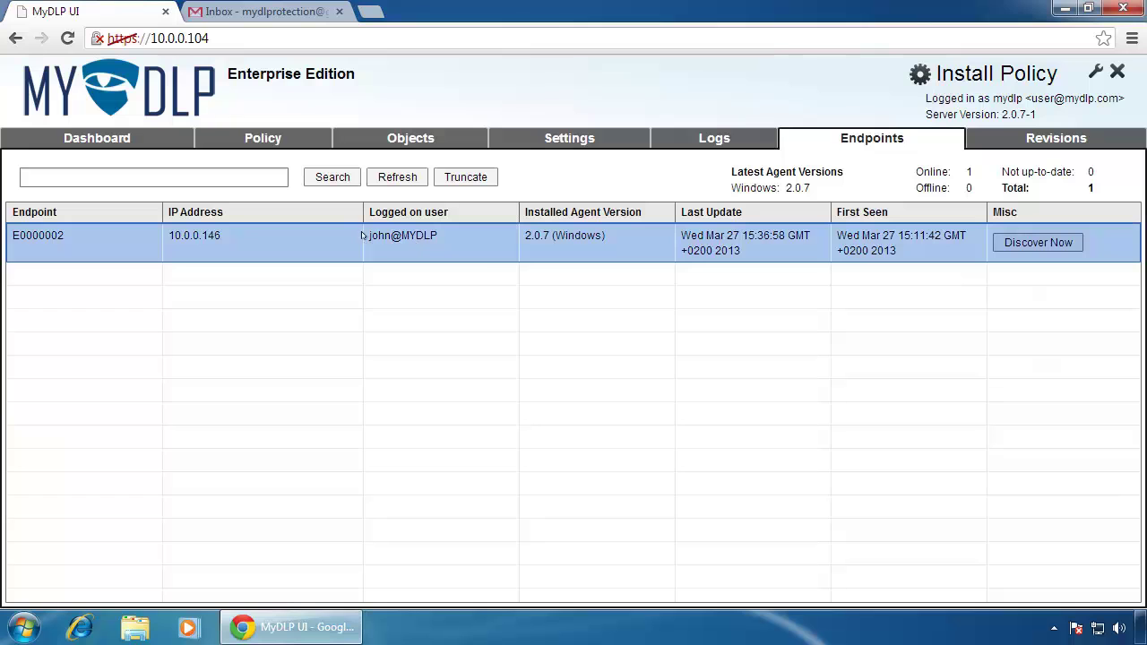
Create a user-defined single user object named "johnpc" in the policy, using the endpoint's logged-on username.
click(282, 138)
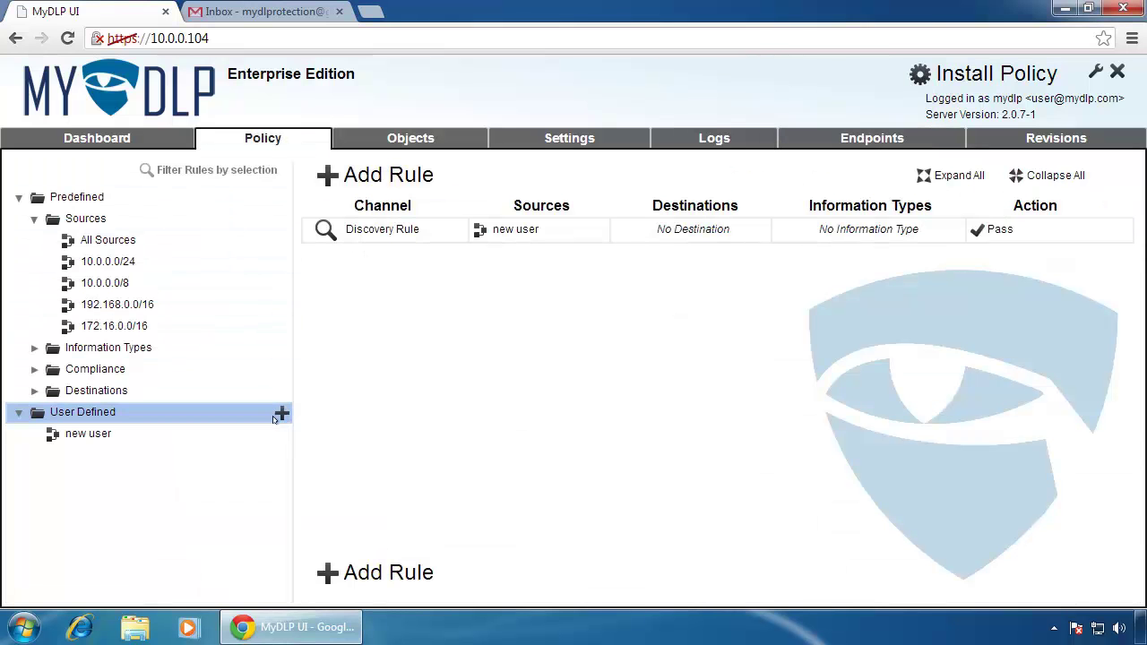
click(281, 413)
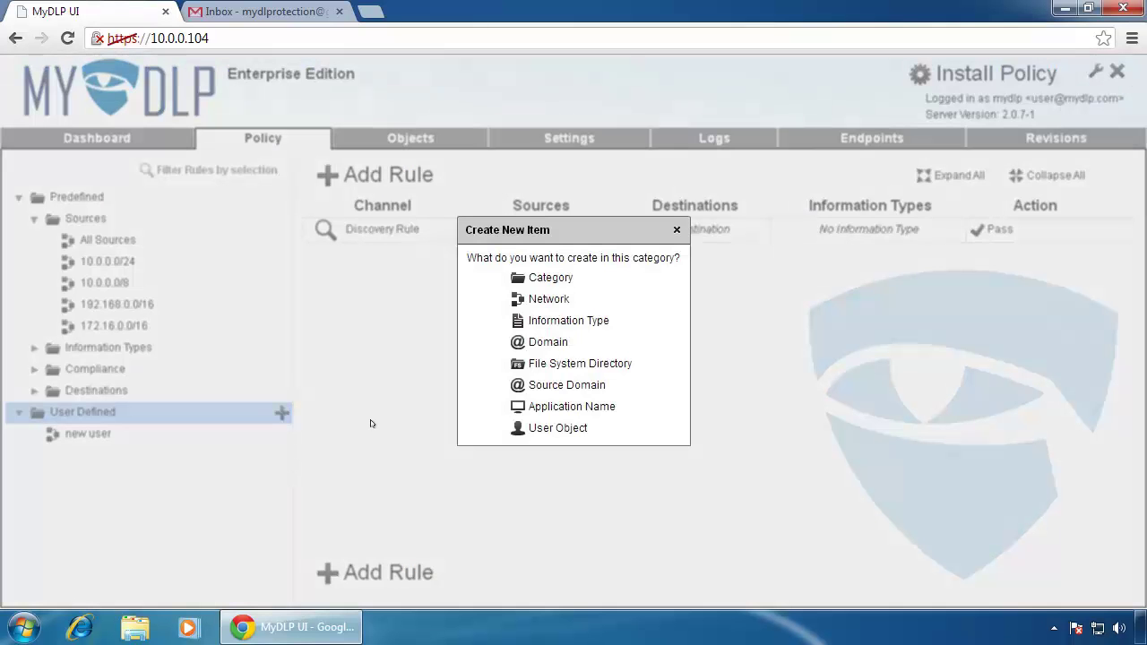
click(539, 428)
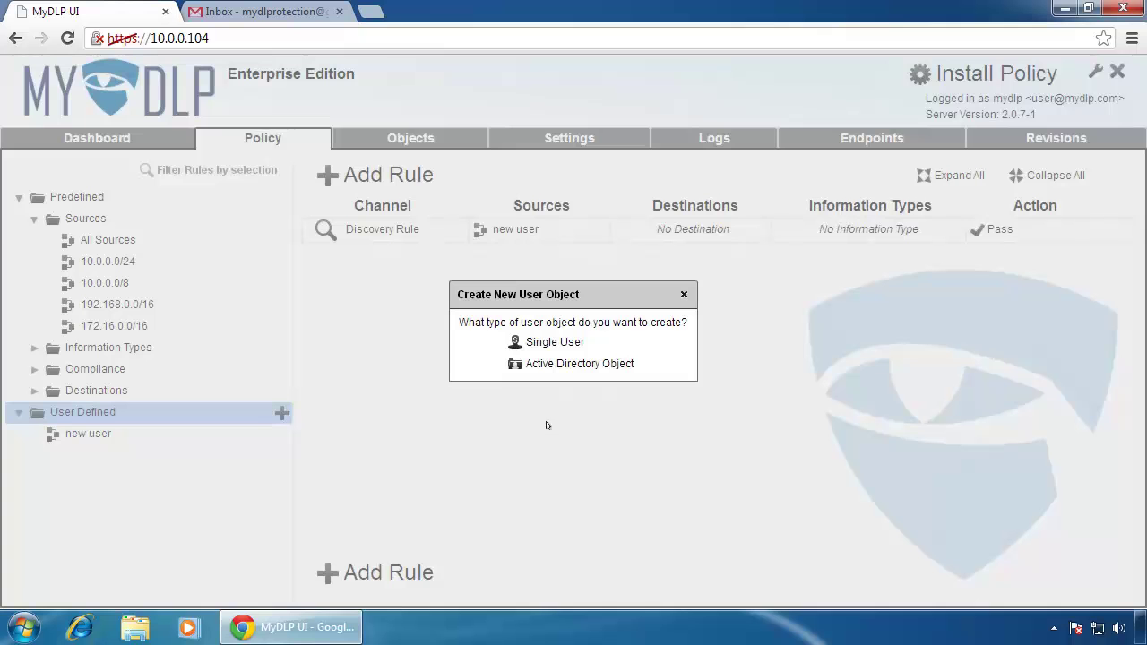
click(555, 344)
click(560, 316)
text(johnpc)
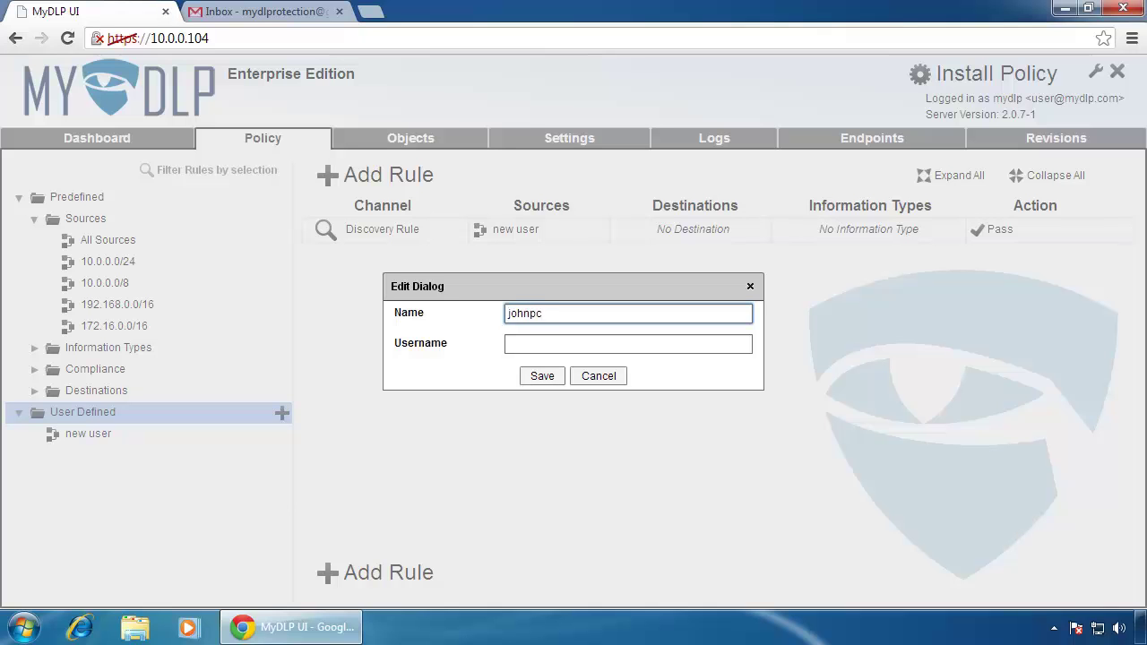
key(Tab)
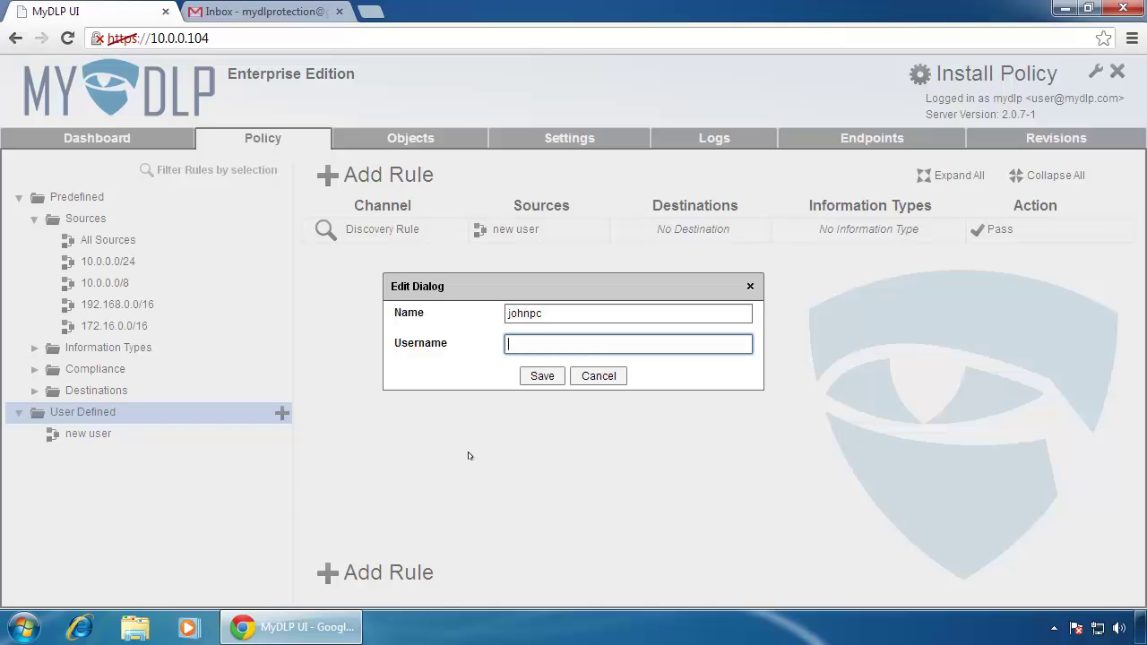
text(john@MYDLP)
click(530, 376)
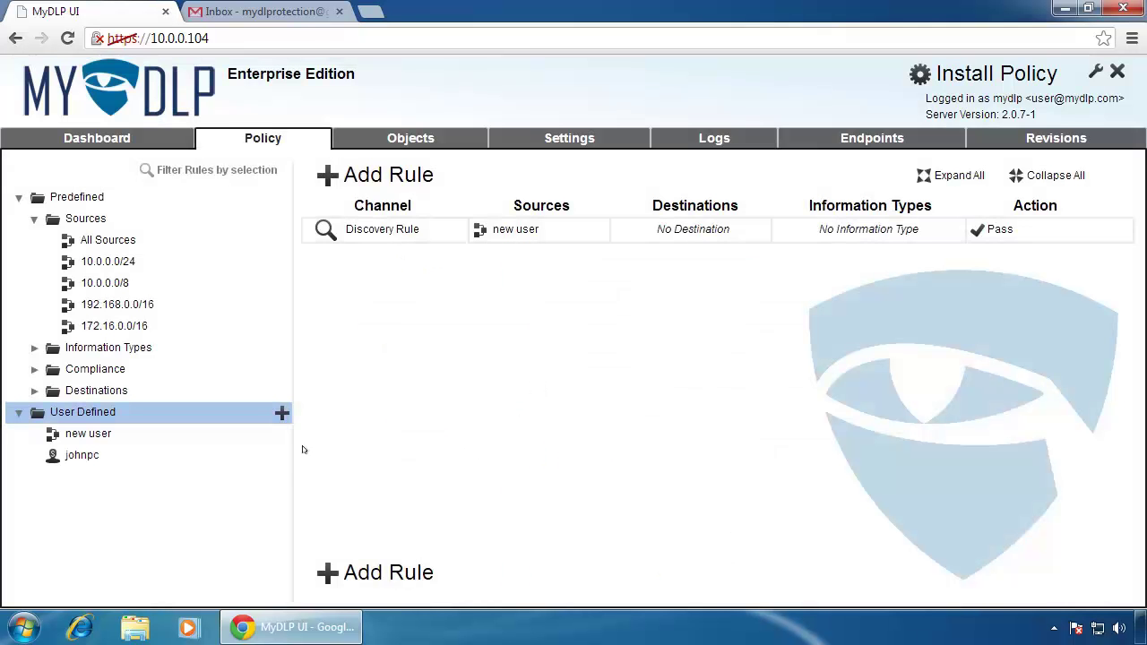
Remove the "new user" network from the Discovery Rule's sources and assign the johnpc user object instead.
click(177, 463)
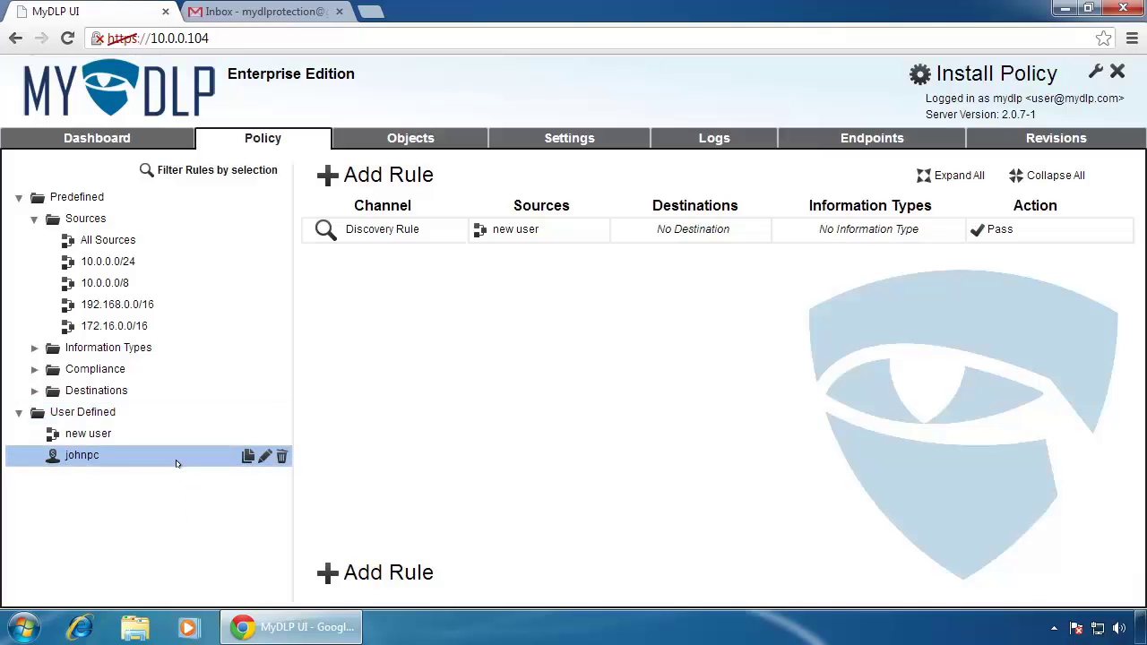
click(550, 241)
click(599, 245)
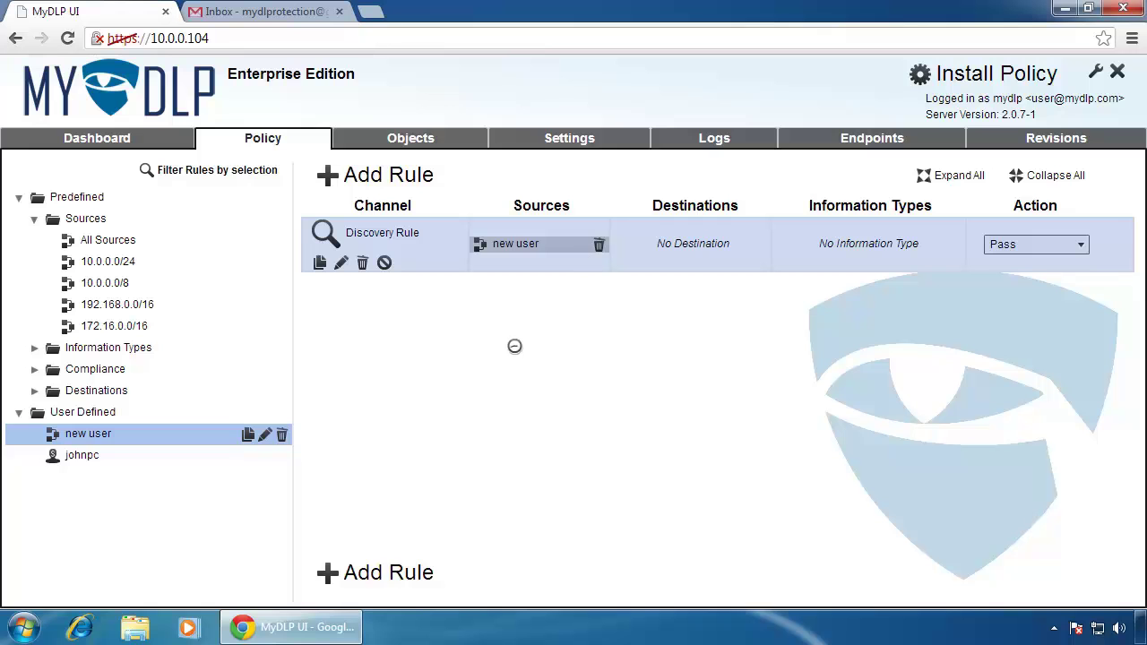
drag(147, 449, 627, 231)
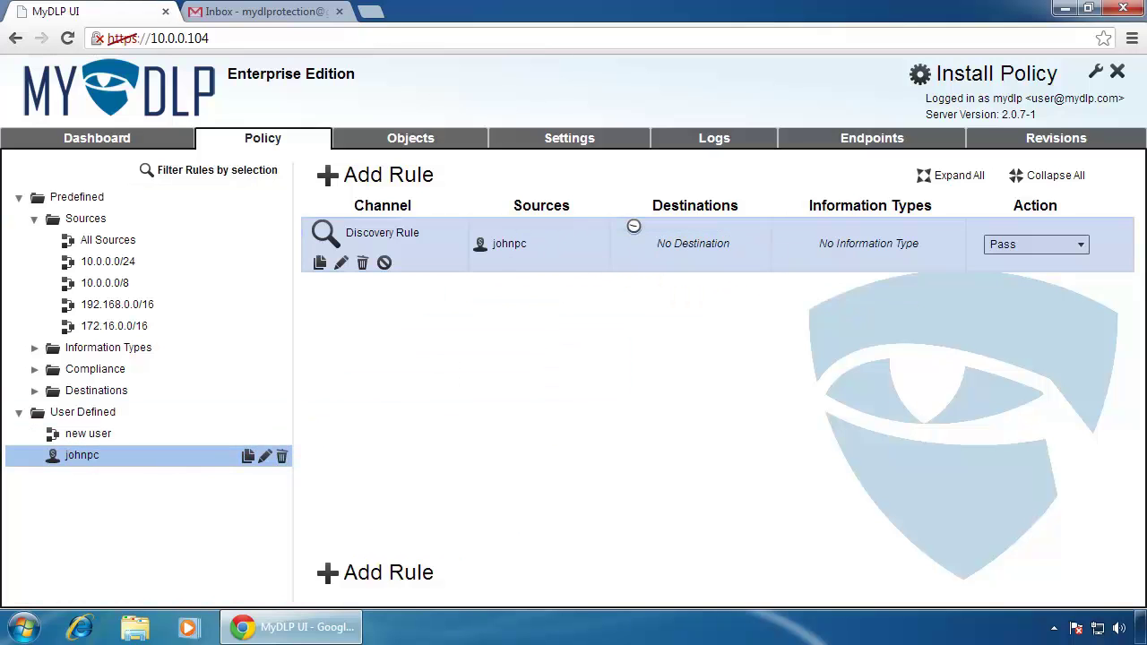
click(589, 330)
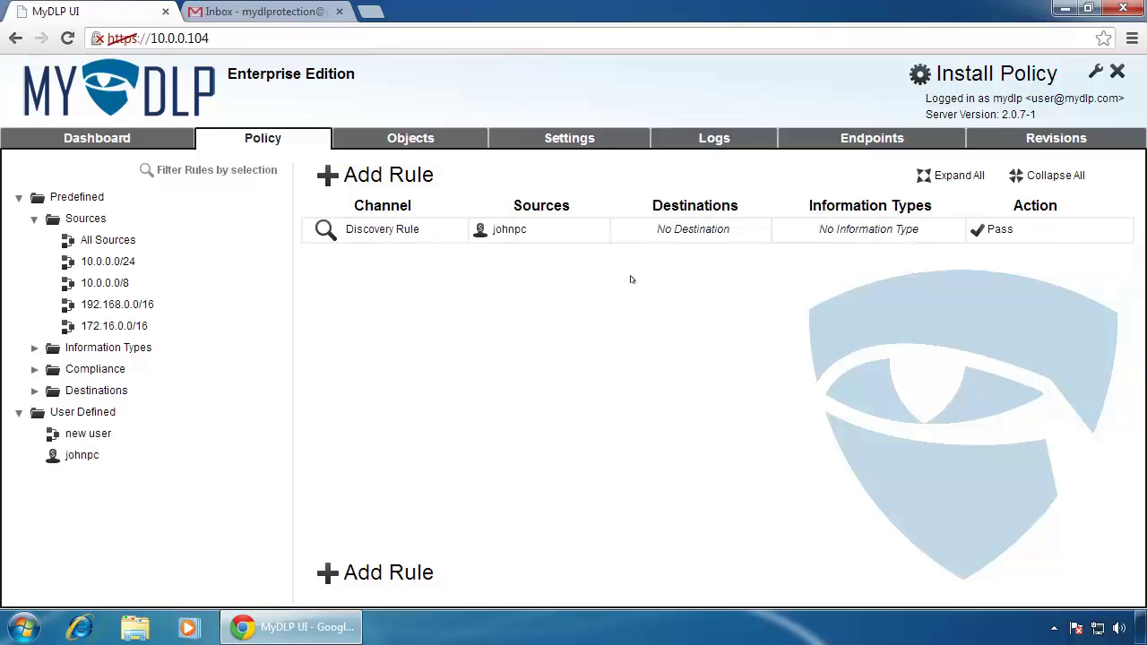
Assign the predefined All Directories item as the destination of the Discovery Rule.
click(688, 238)
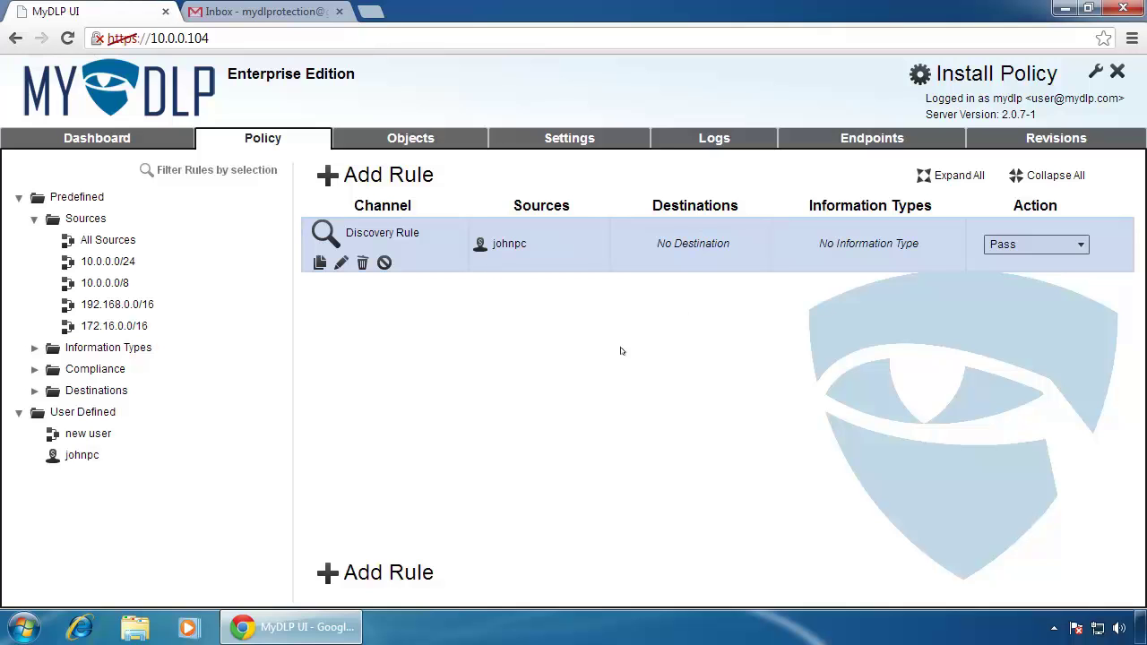
click(33, 394)
click(100, 434)
drag(118, 438, 709, 221)
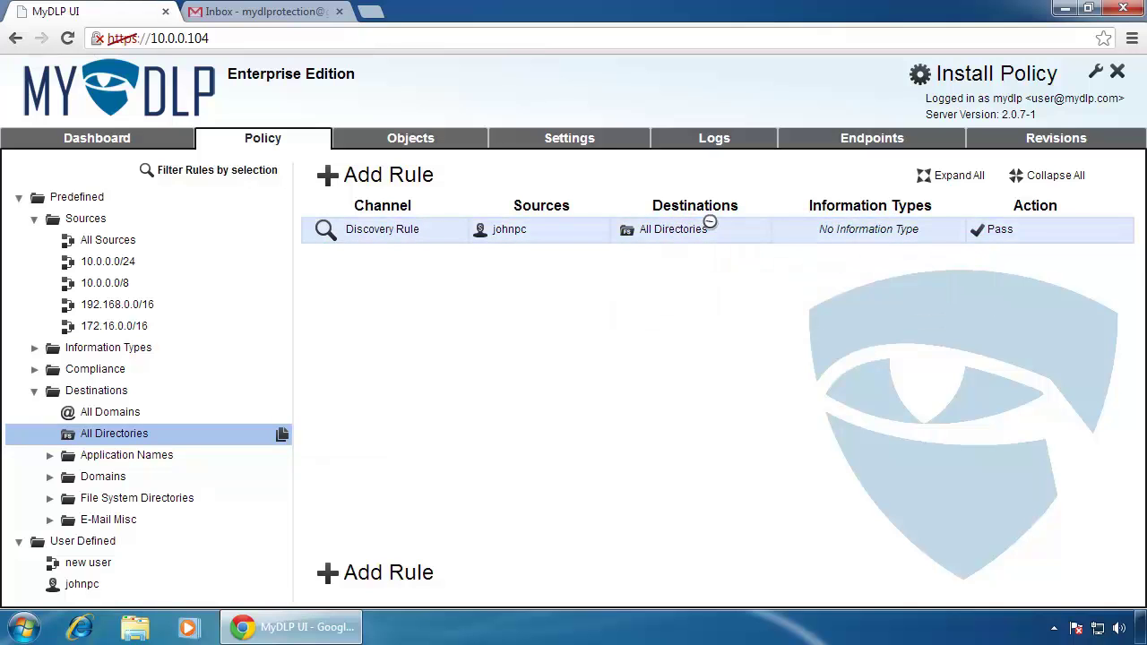
click(709, 222)
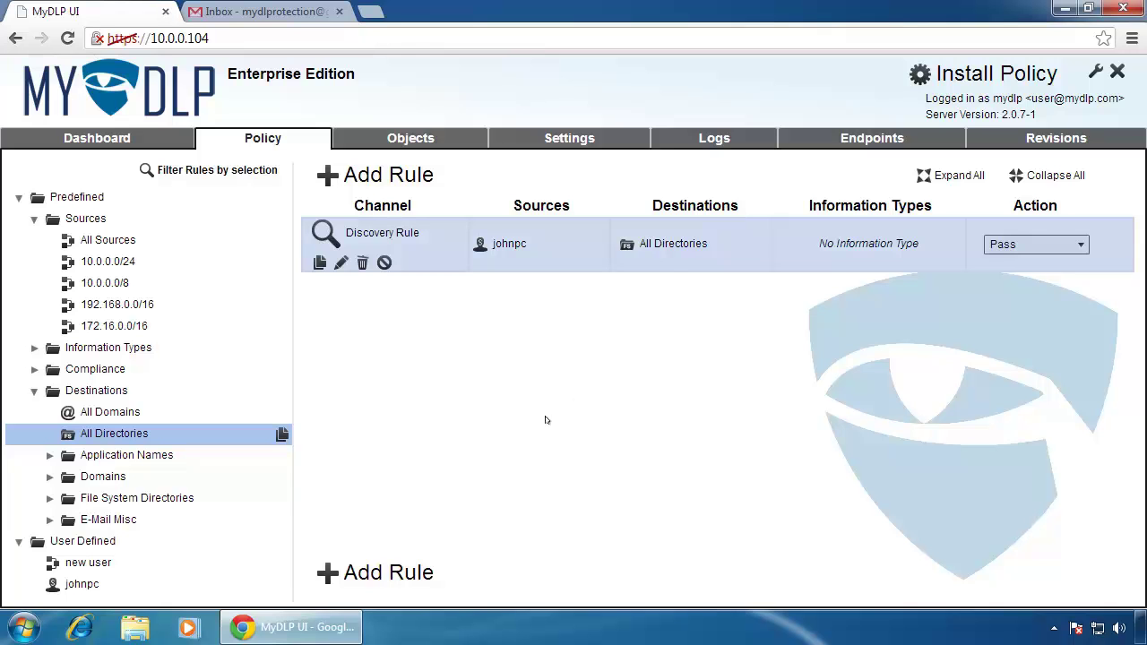
Replace the Discovery Rule's destination with the predefined C:/Users file system directory.
click(51, 498)
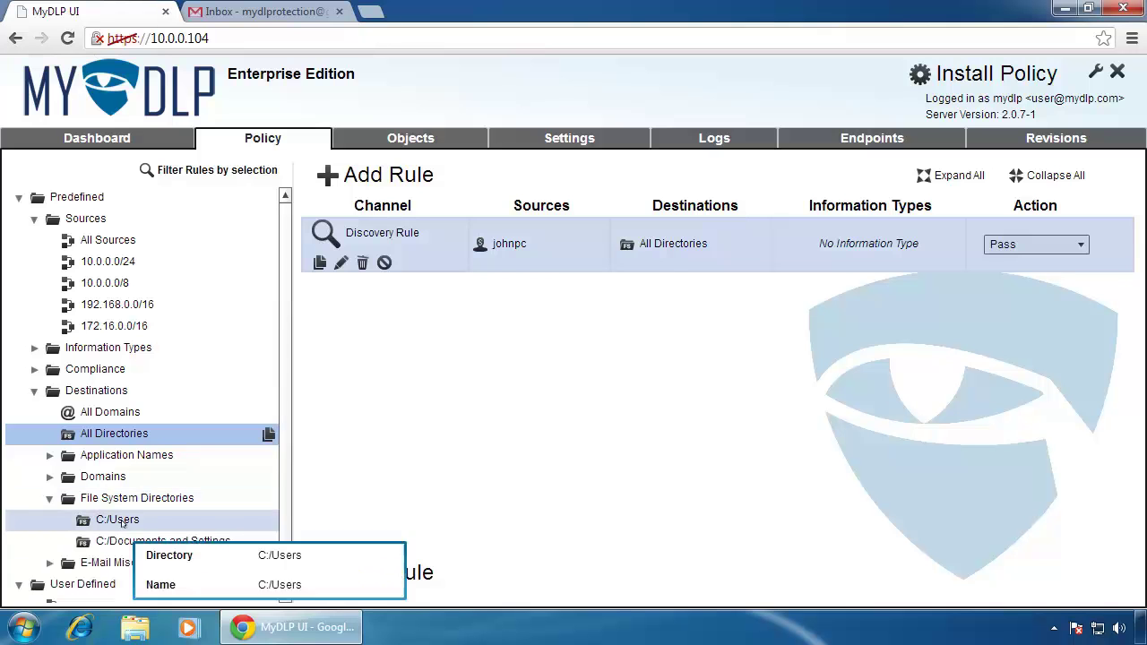
click(122, 521)
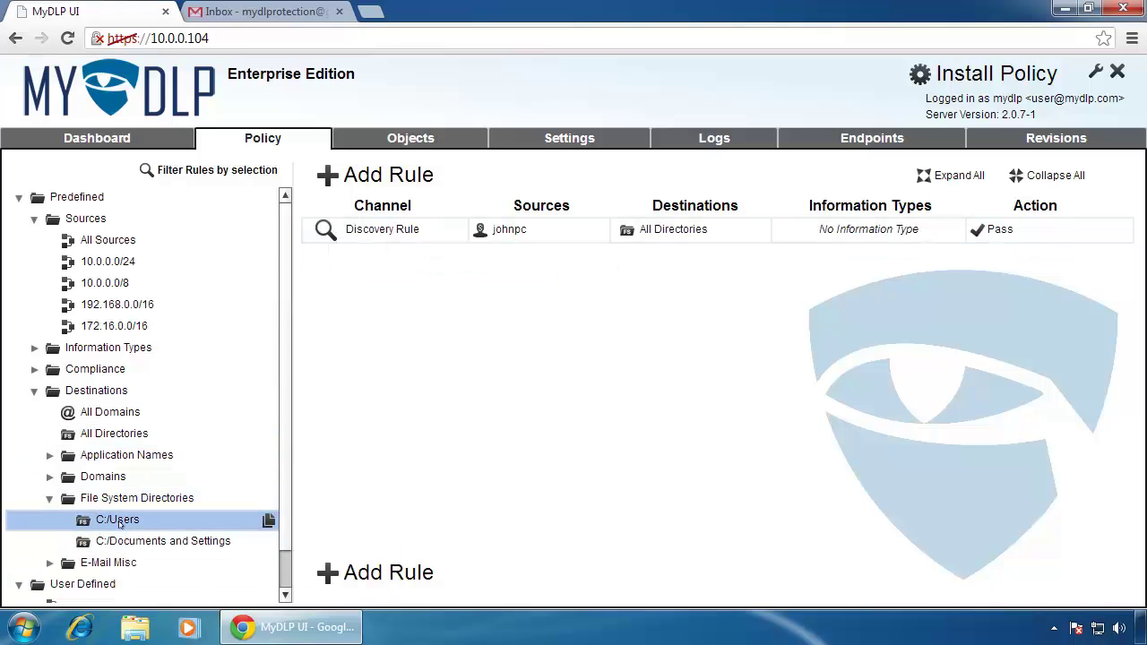
drag(126, 519, 745, 229)
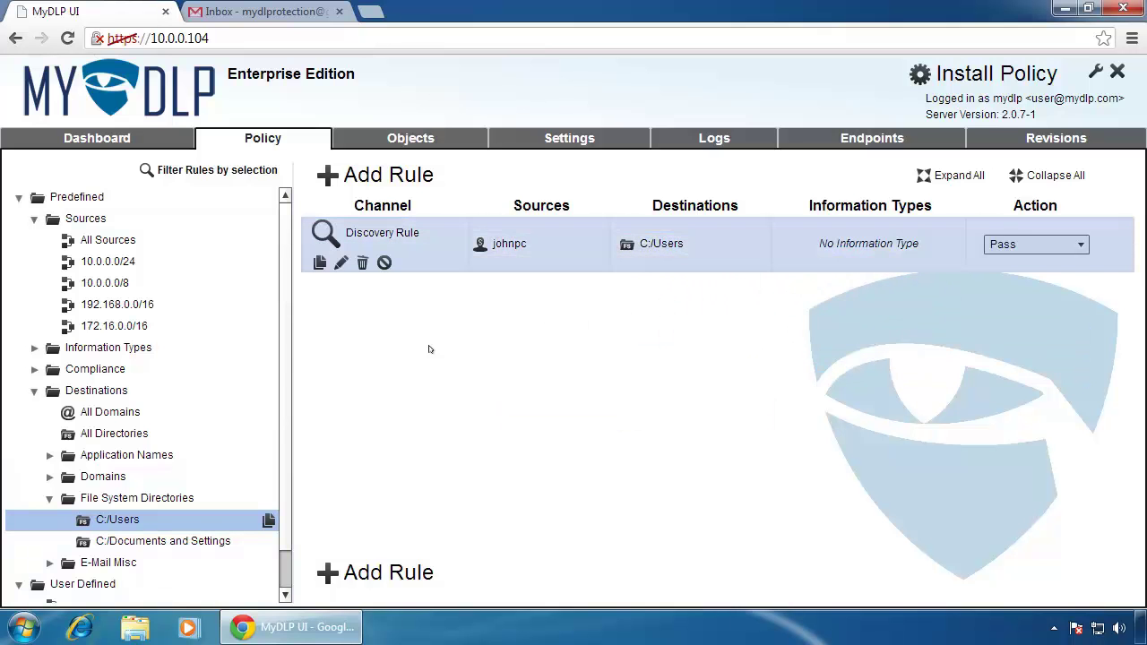
Open the target folder on the Windows desktop and copy its full path.
drag(288, 369, 289, 492)
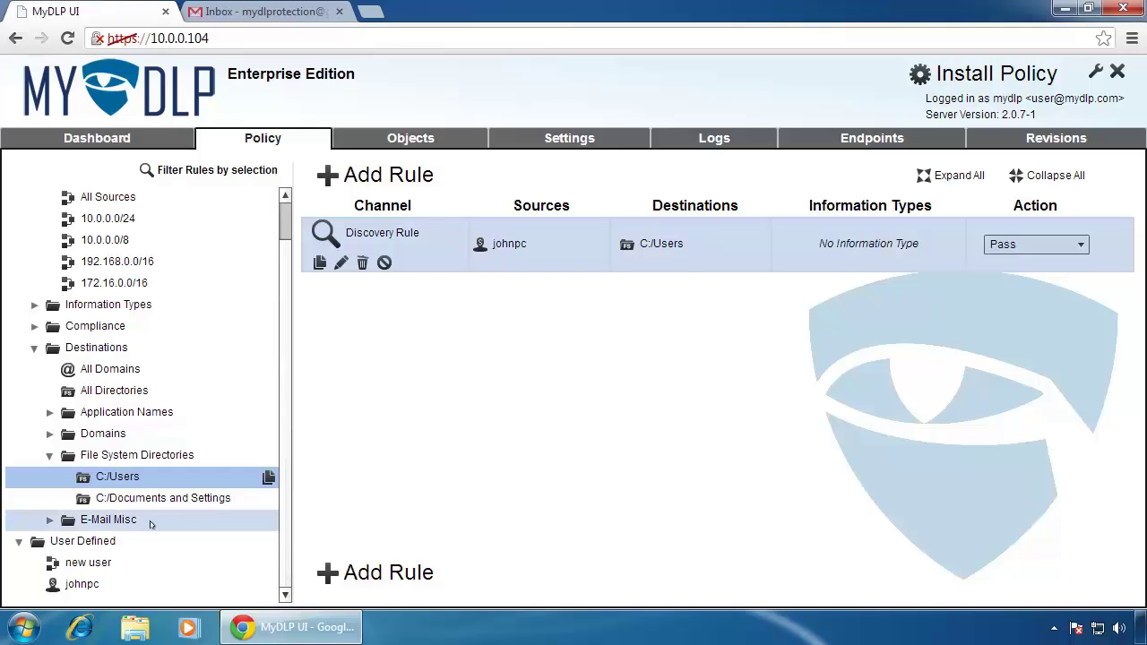
click(133, 545)
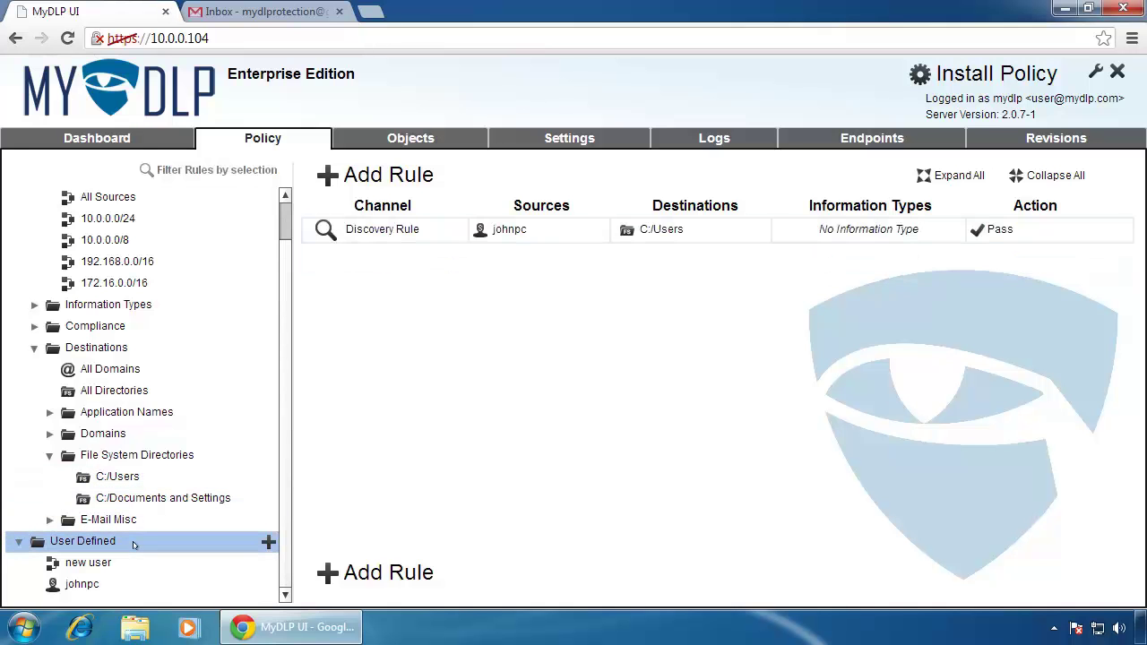
click(260, 626)
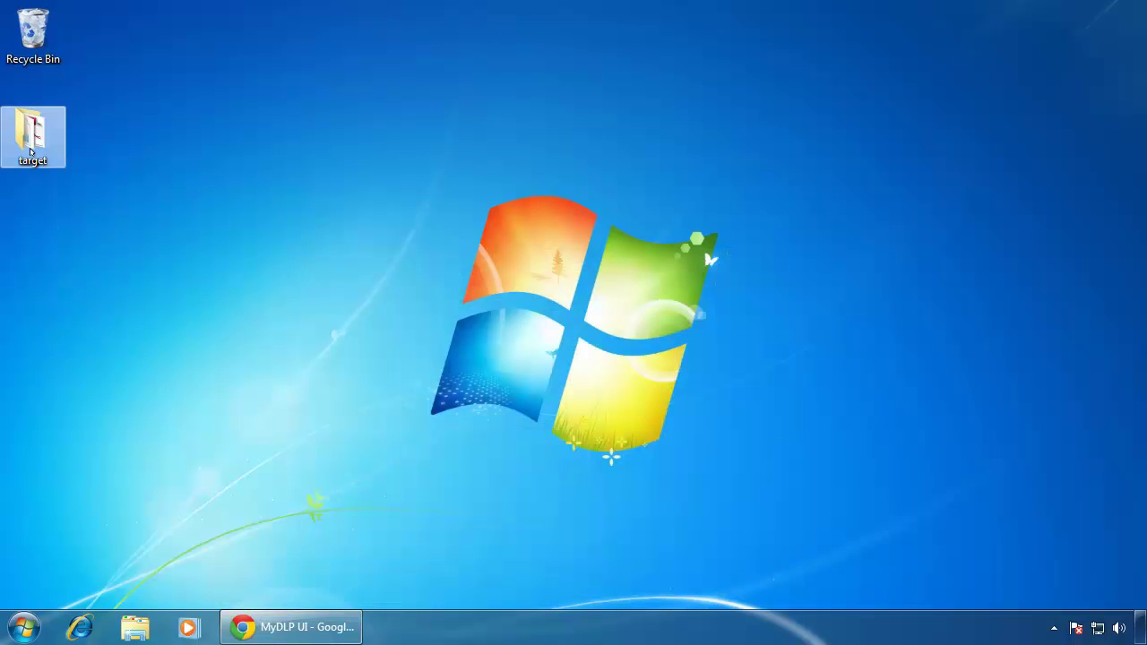
double_click(49, 150)
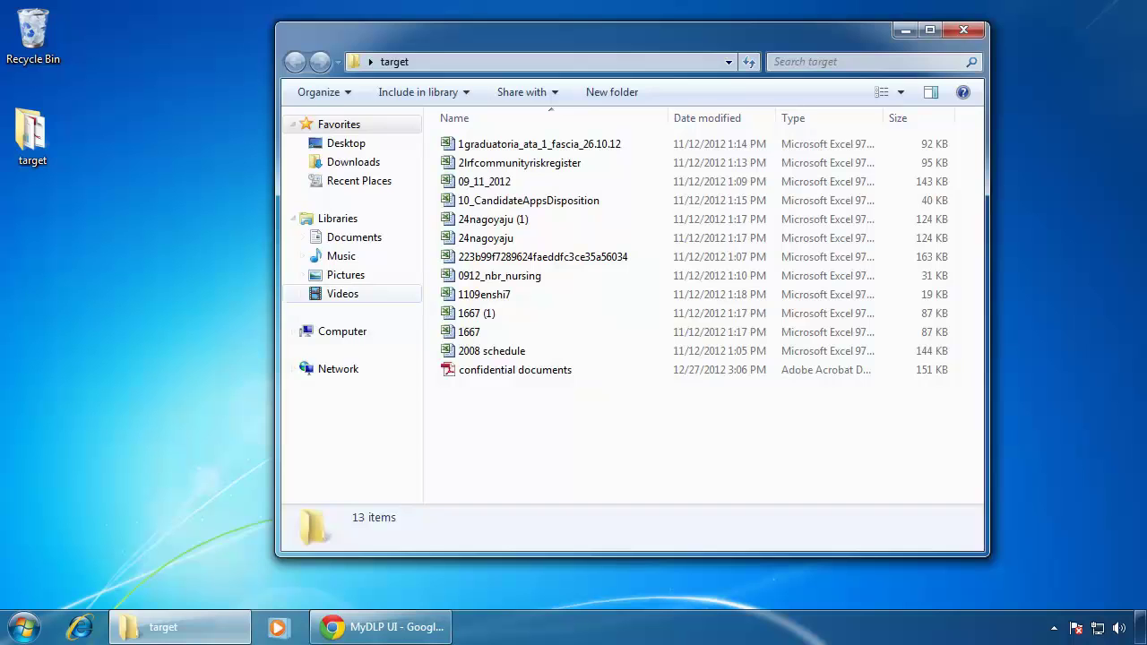
click(625, 61)
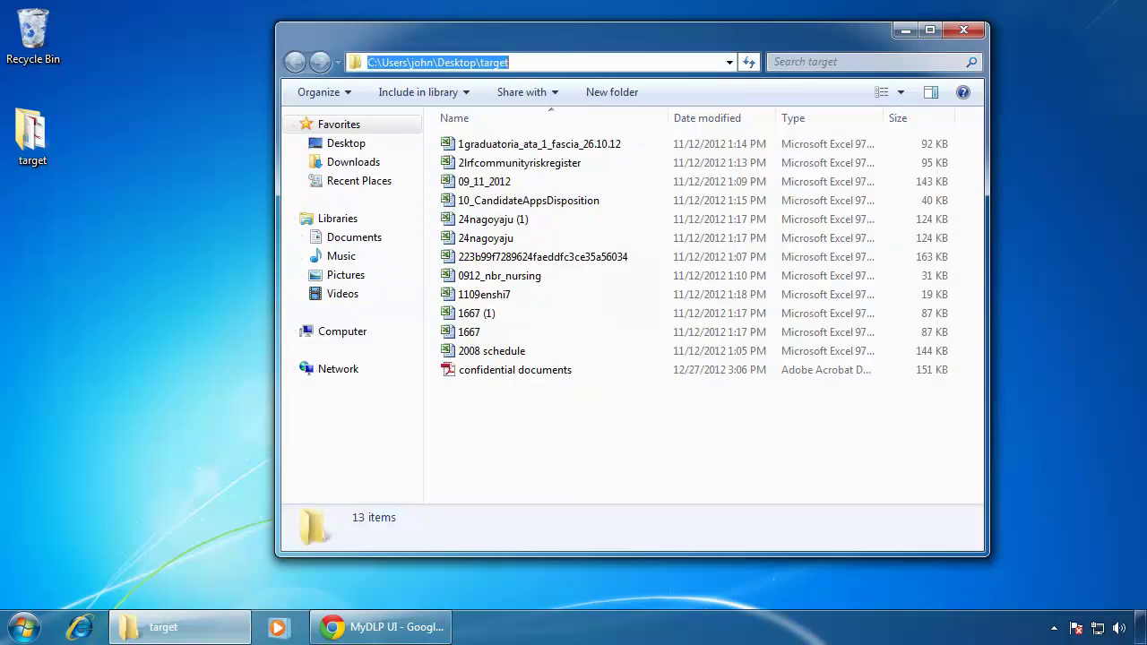
click(625, 61)
drag(625, 61, 366, 63)
right_click(398, 61)
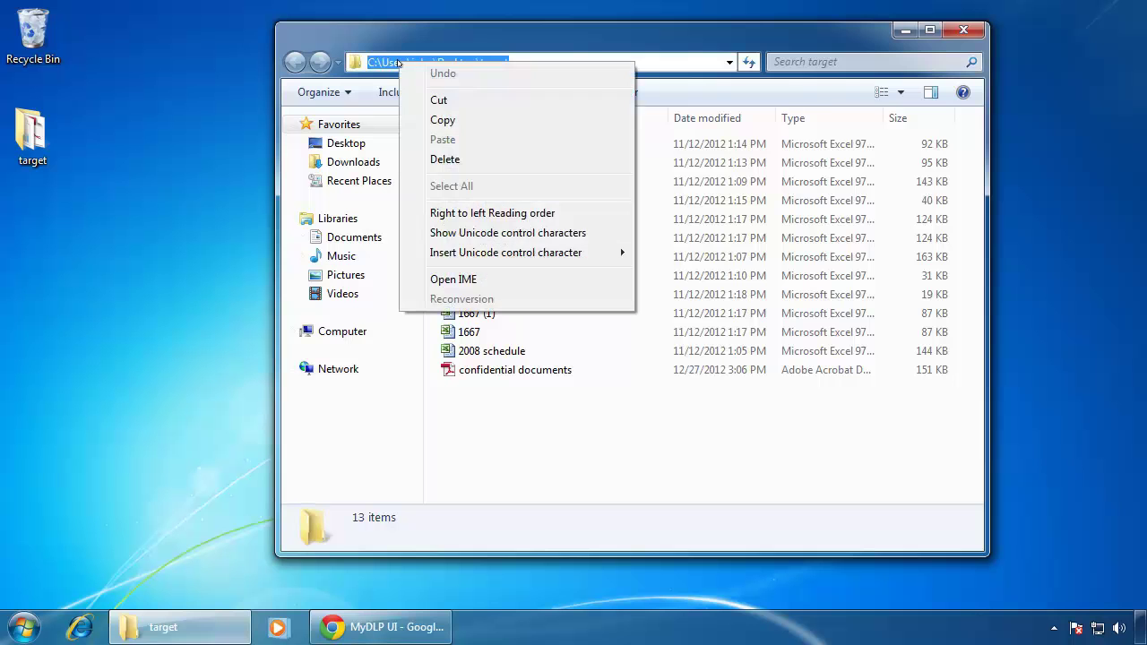
click(442, 120)
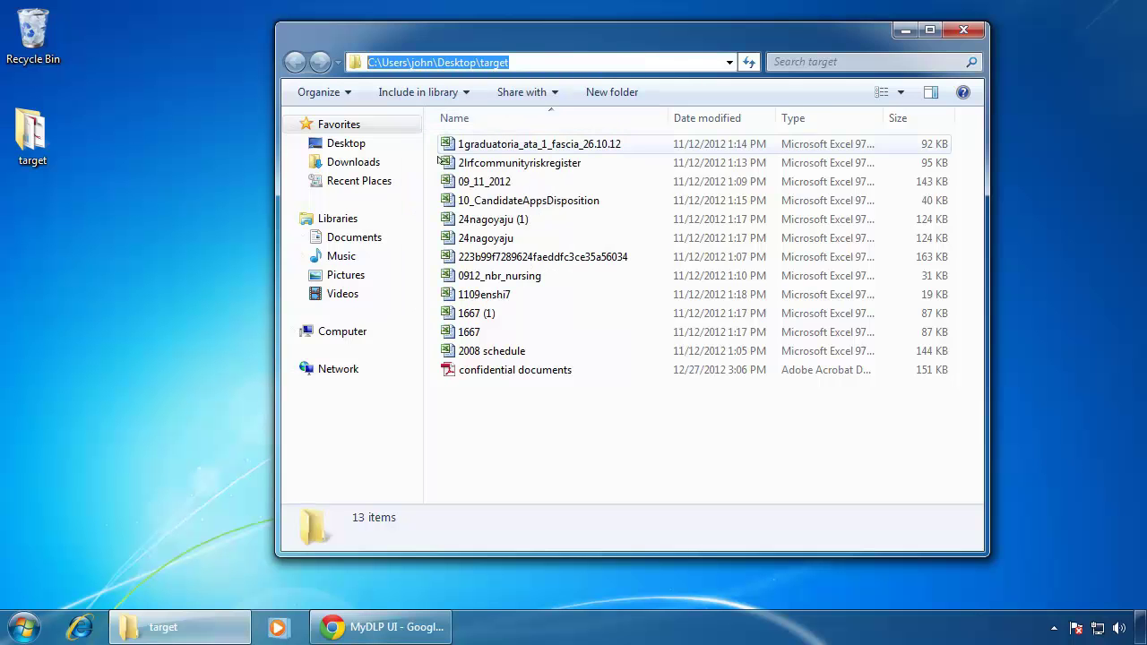
Back in the MyDLP policy, create a user-defined file system directory named "target folder" with the copied path as its directory.
click(349, 627)
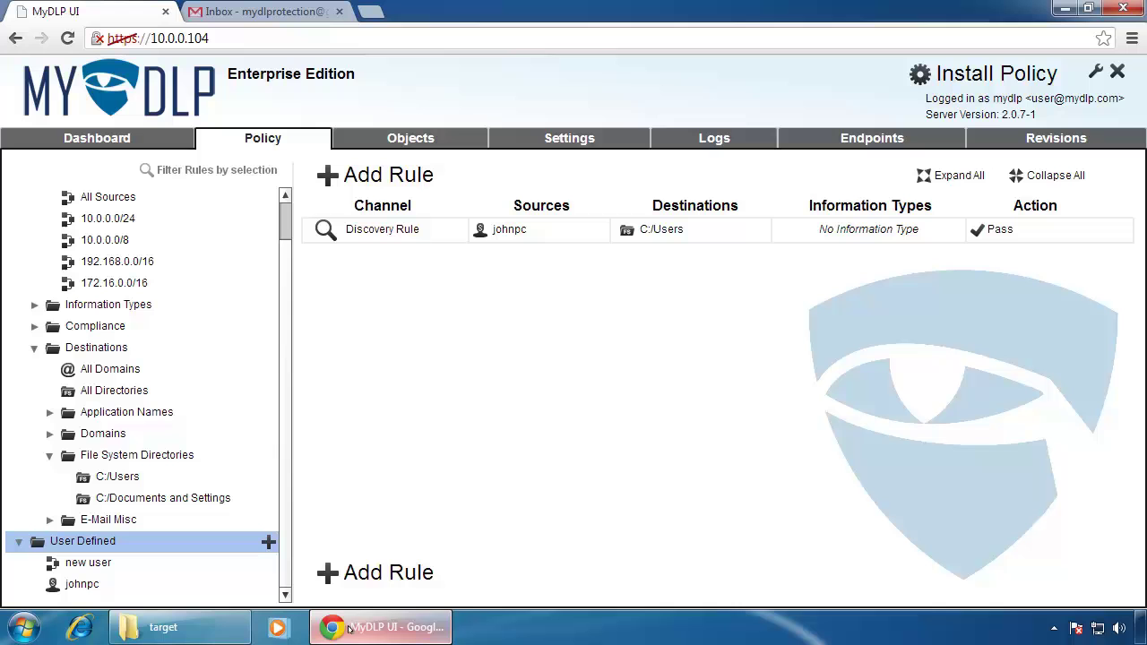
click(266, 542)
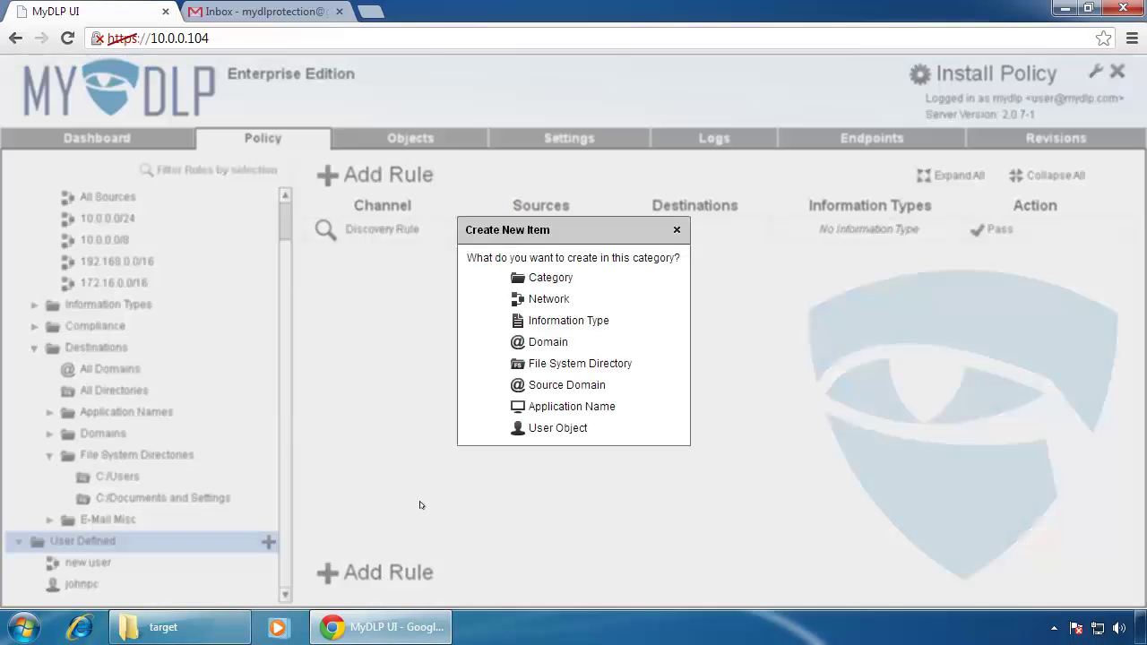
click(572, 364)
click(582, 313)
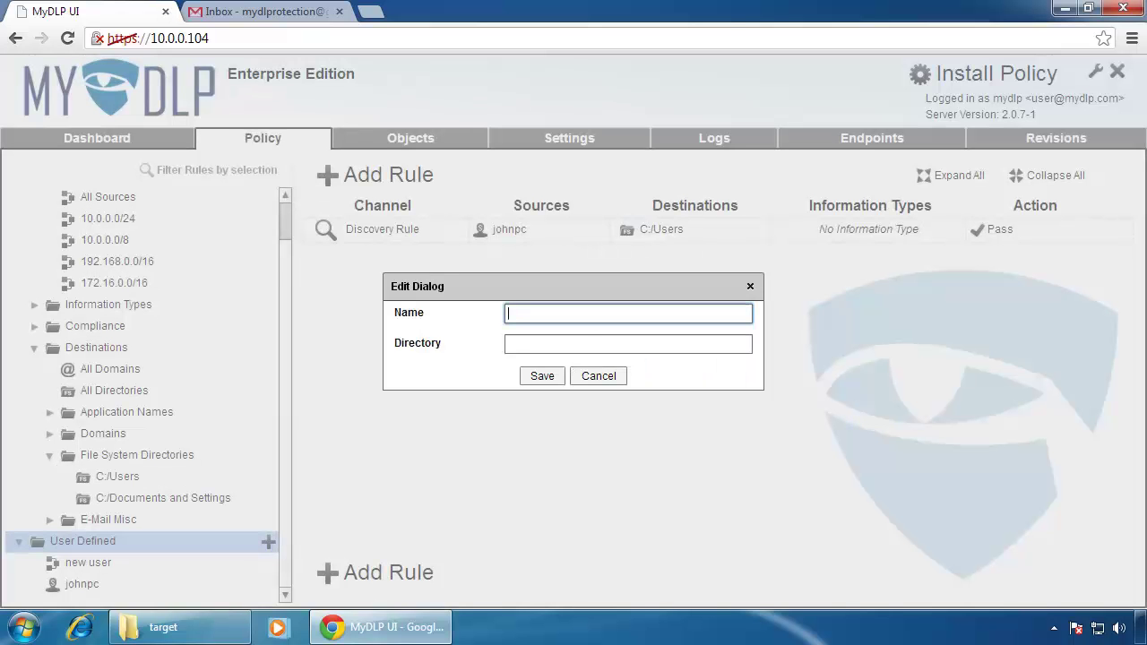
text(target folder)
key(Tab)
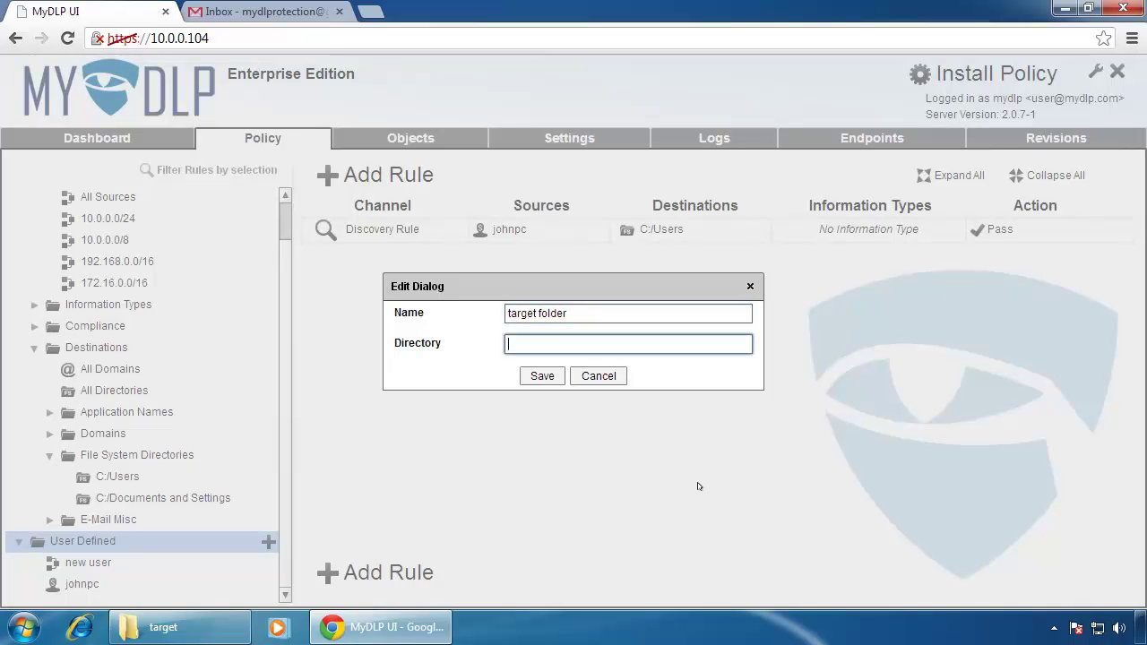
key(ctrl+v)
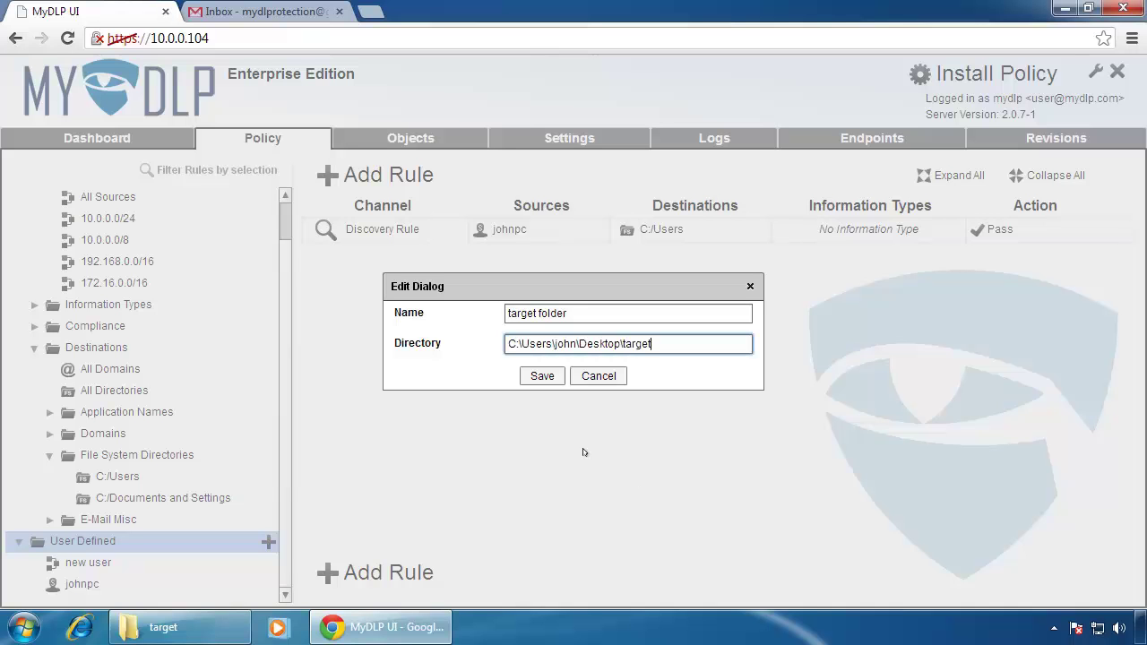
click(541, 376)
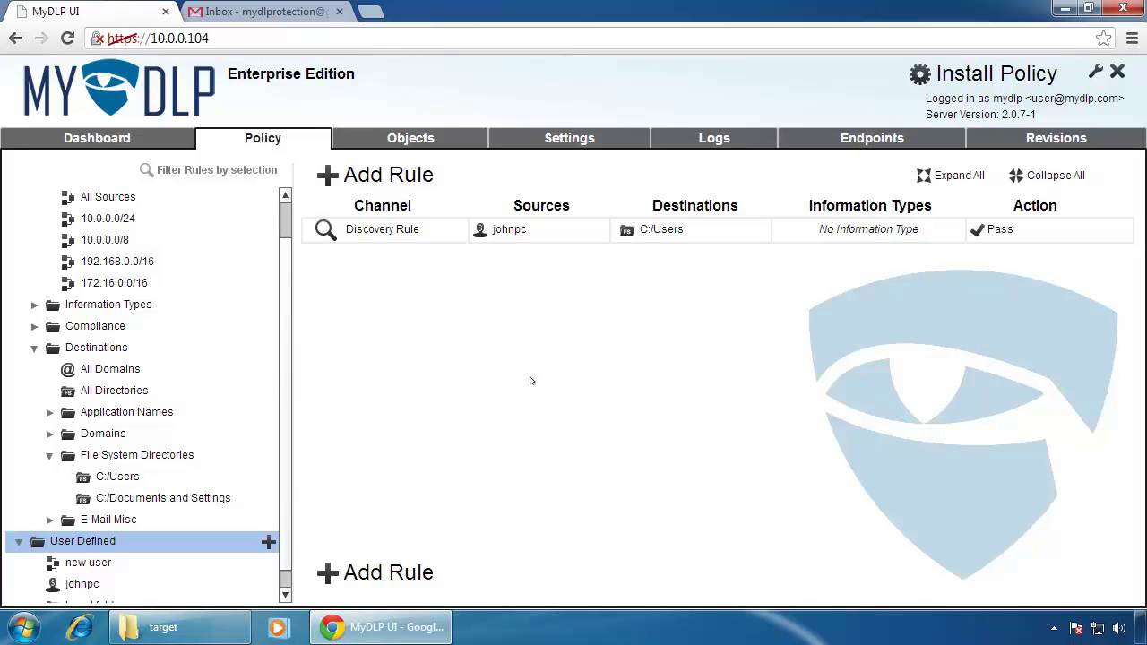
Remove C:/Users from the Discovery Rule's destinations and assign the user-defined "target folder" instead.
click(33, 349)
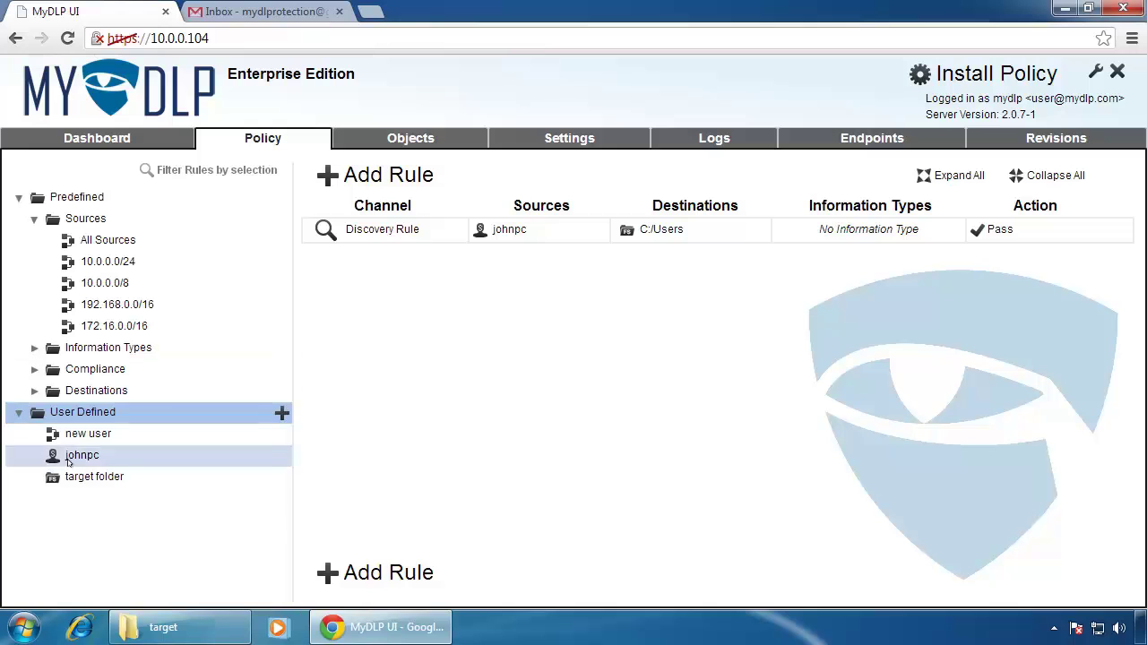
drag(68, 476, 215, 488)
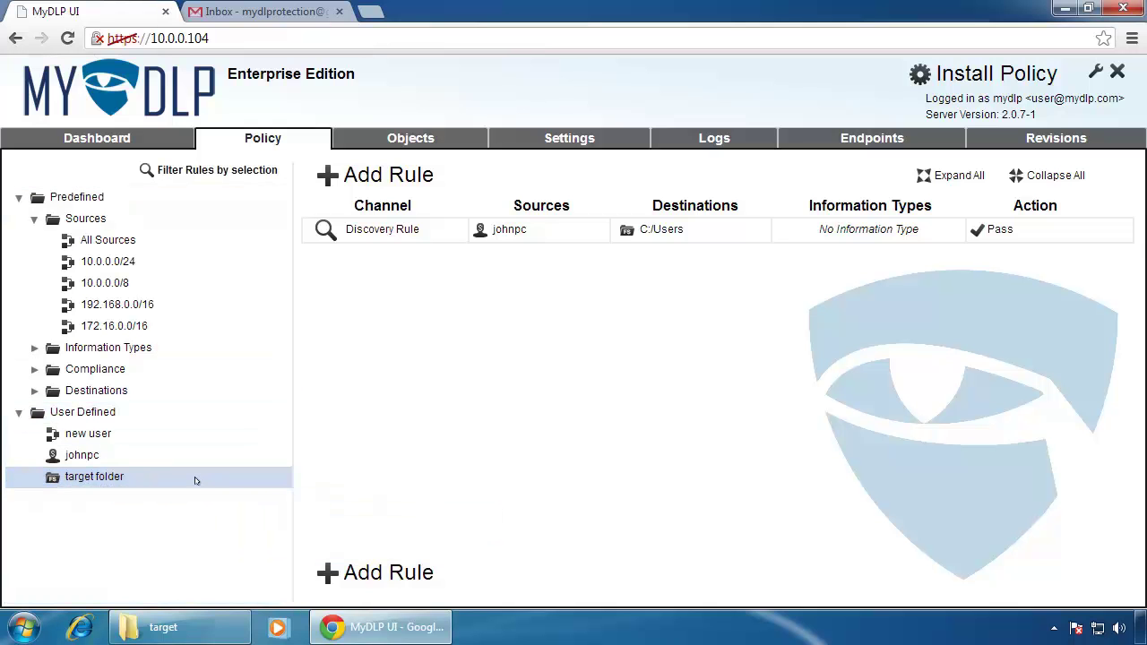
click(668, 238)
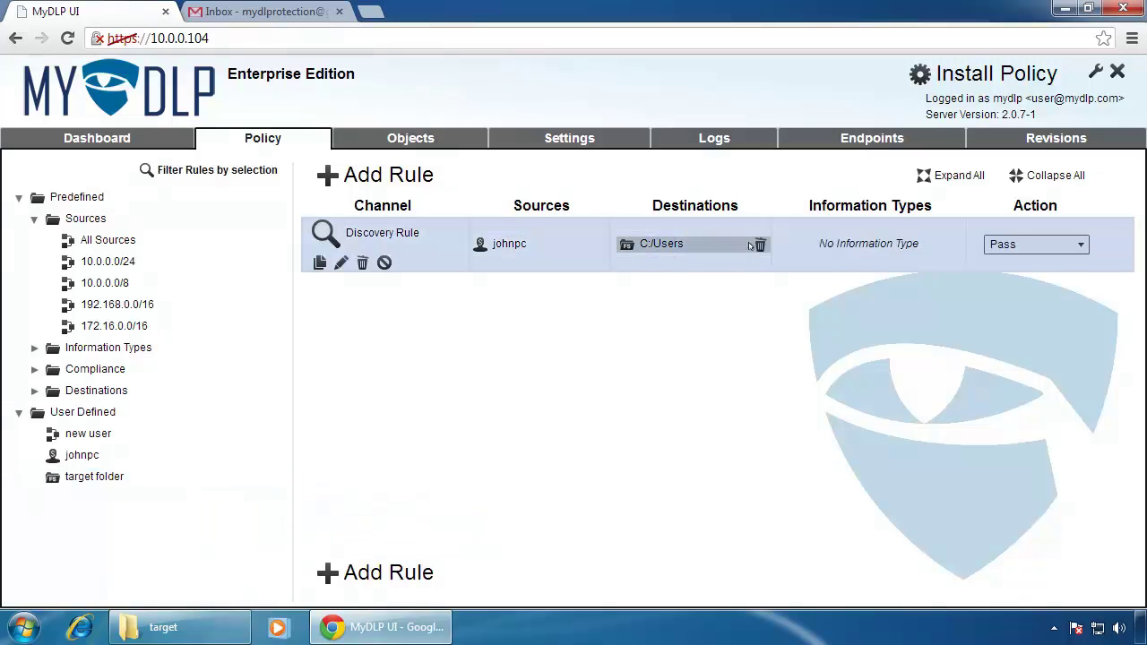
click(760, 246)
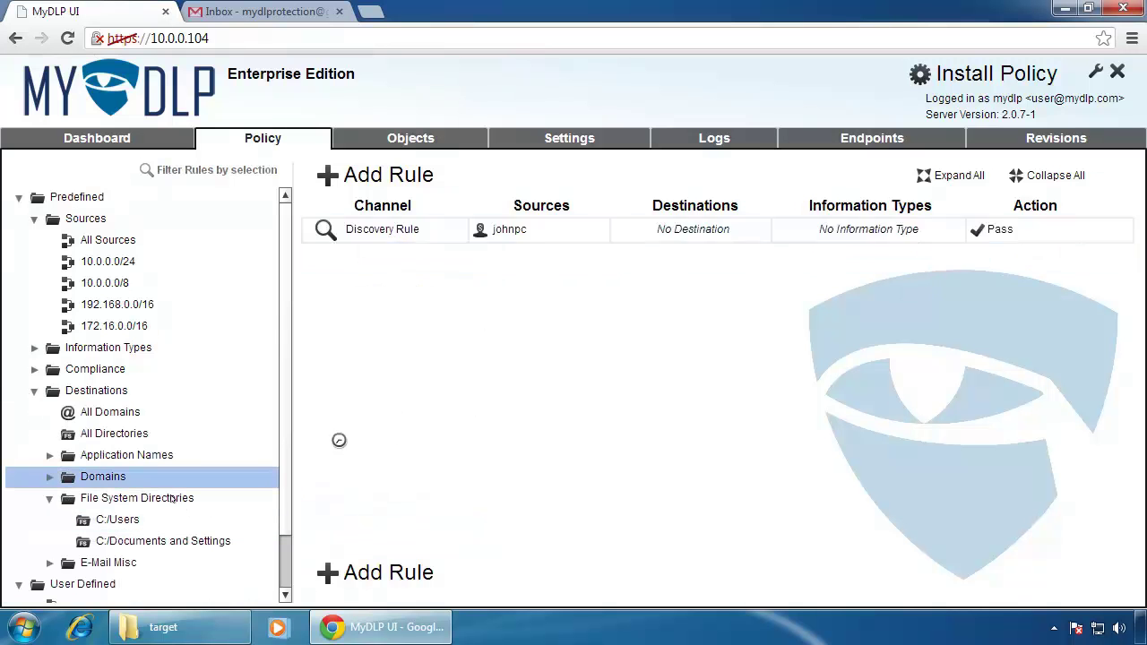
click(36, 390)
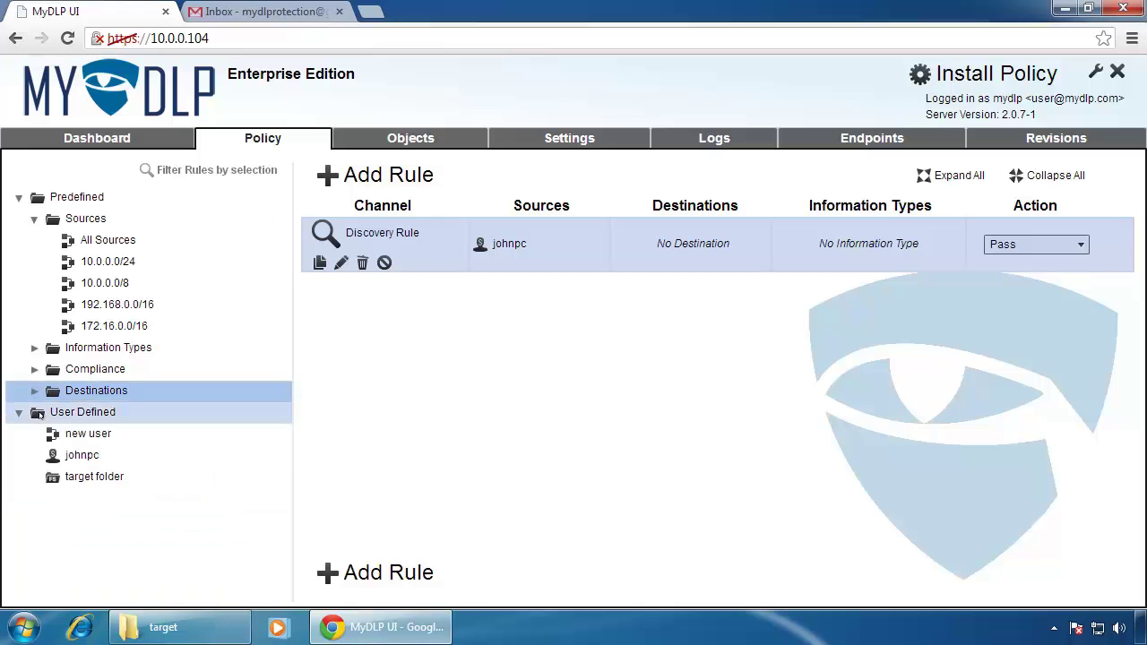
drag(60, 476, 763, 258)
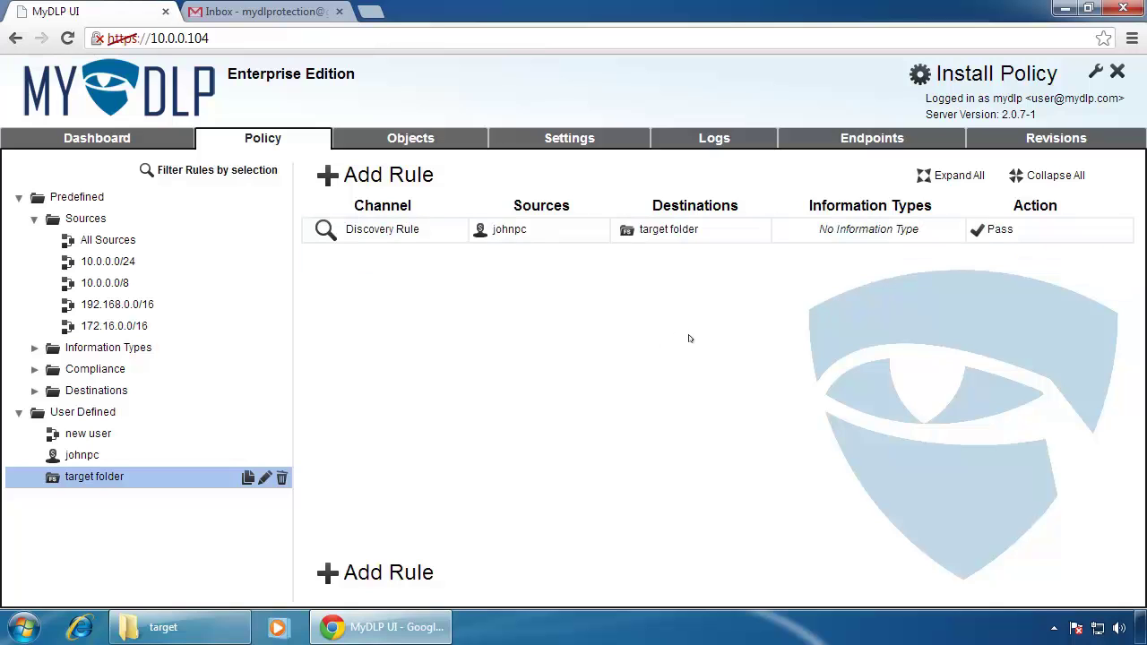
Assign the predefined All Matcher information type to the Discovery Rule and replace it with Credit Card Numbers.
mouse_move(131, 240)
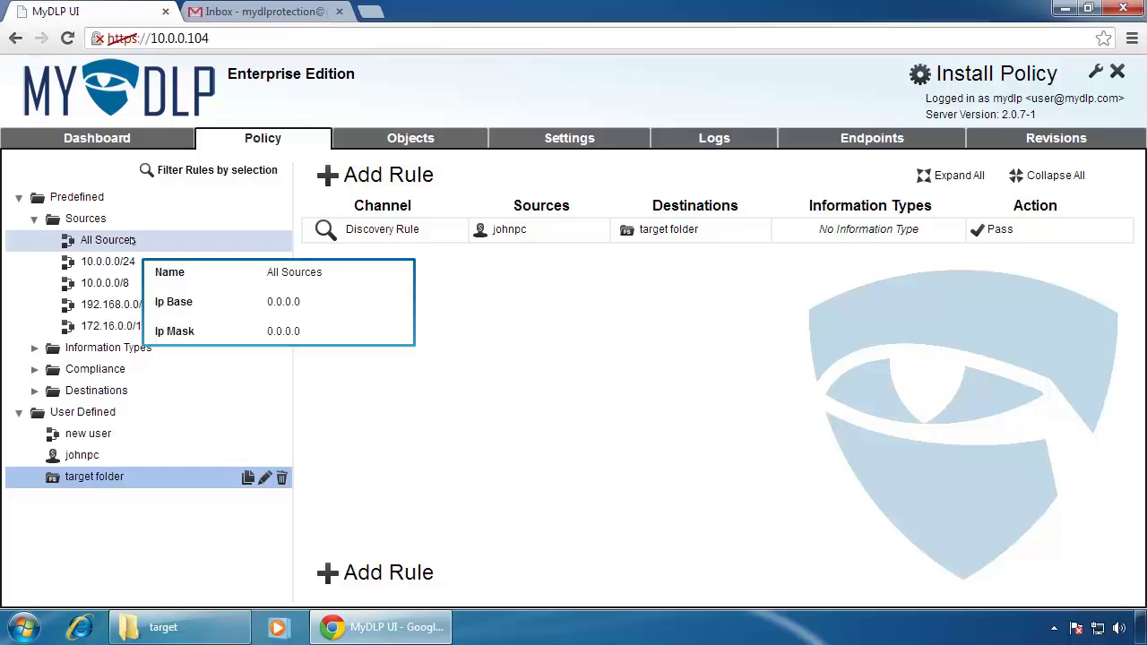
click(63, 348)
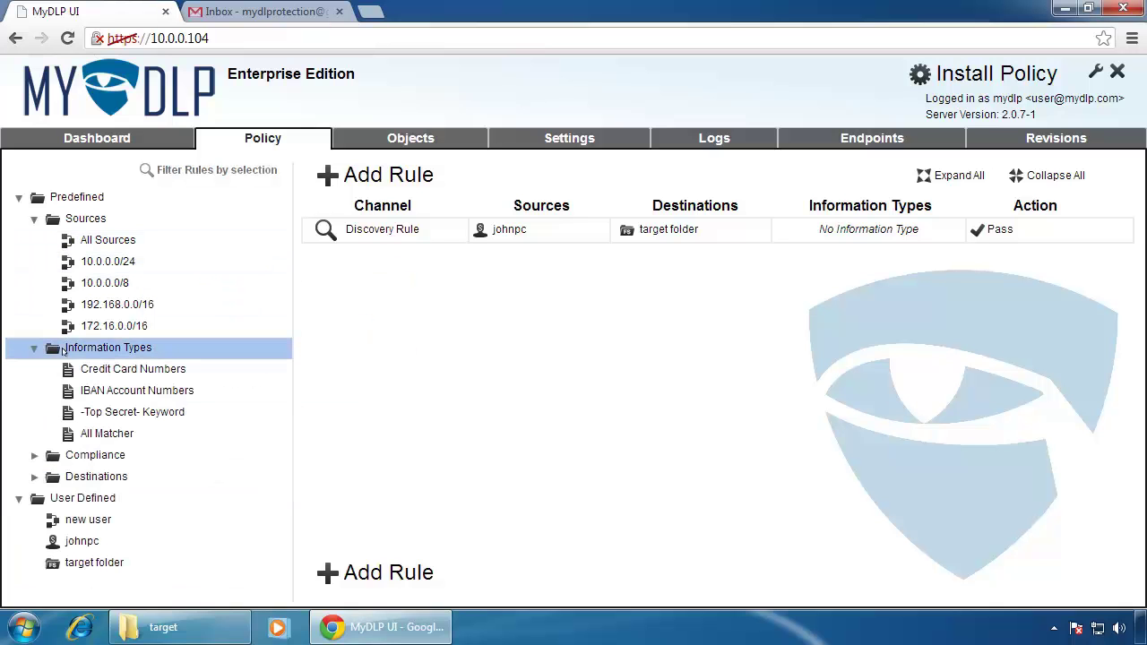
mouse_move(81, 369)
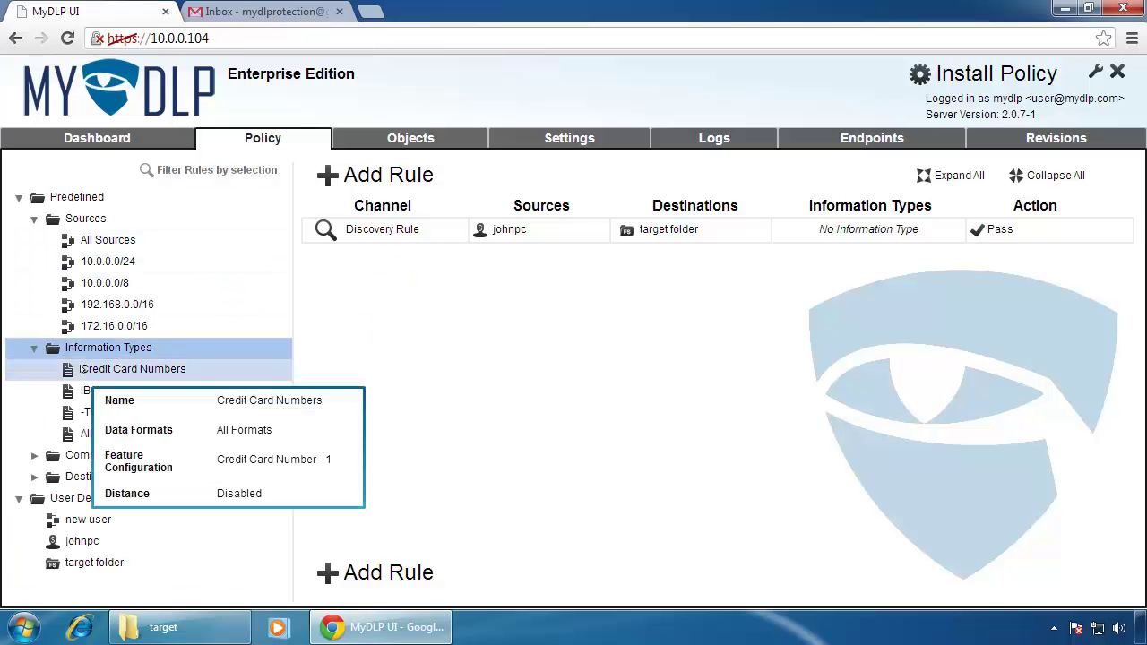
click(99, 435)
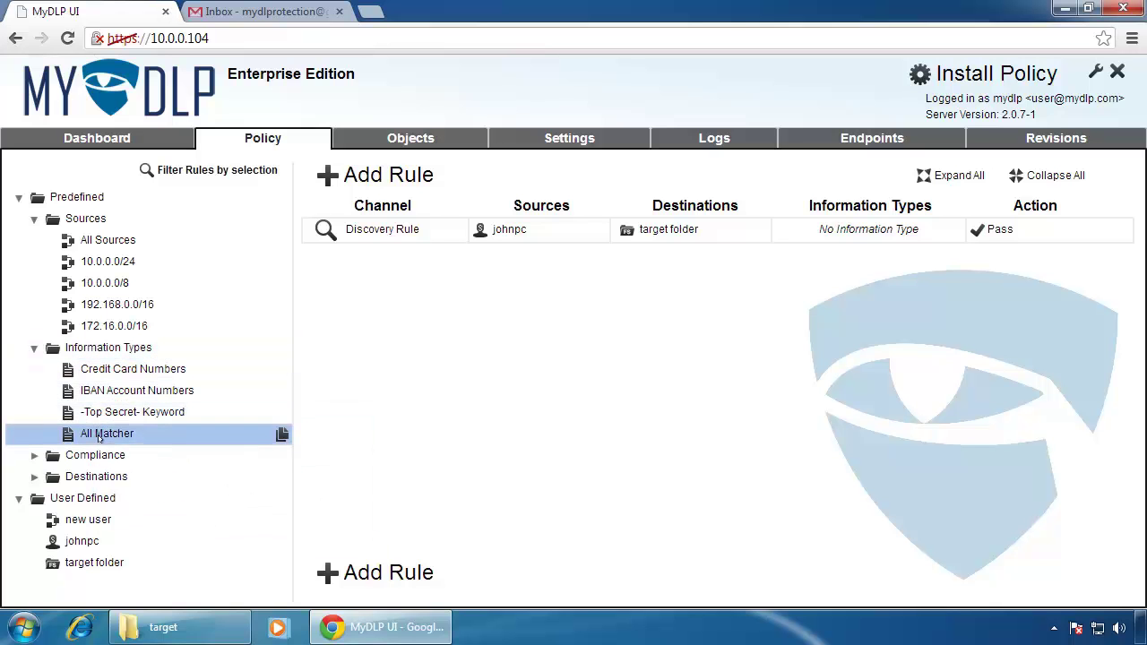
drag(99, 435, 932, 236)
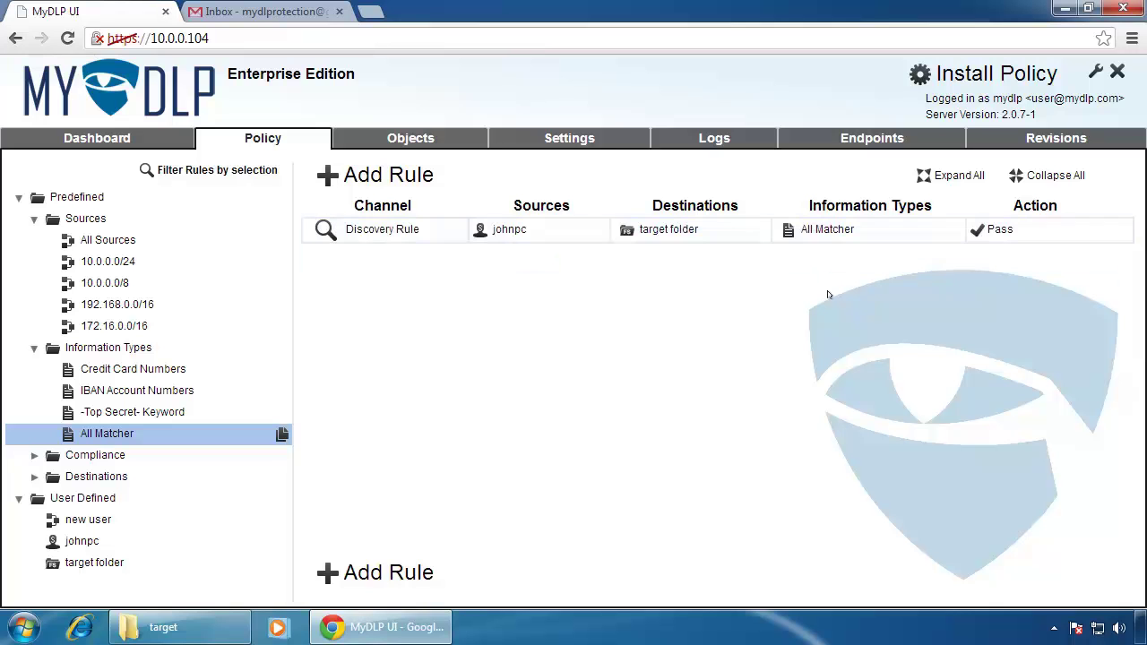
click(1015, 244)
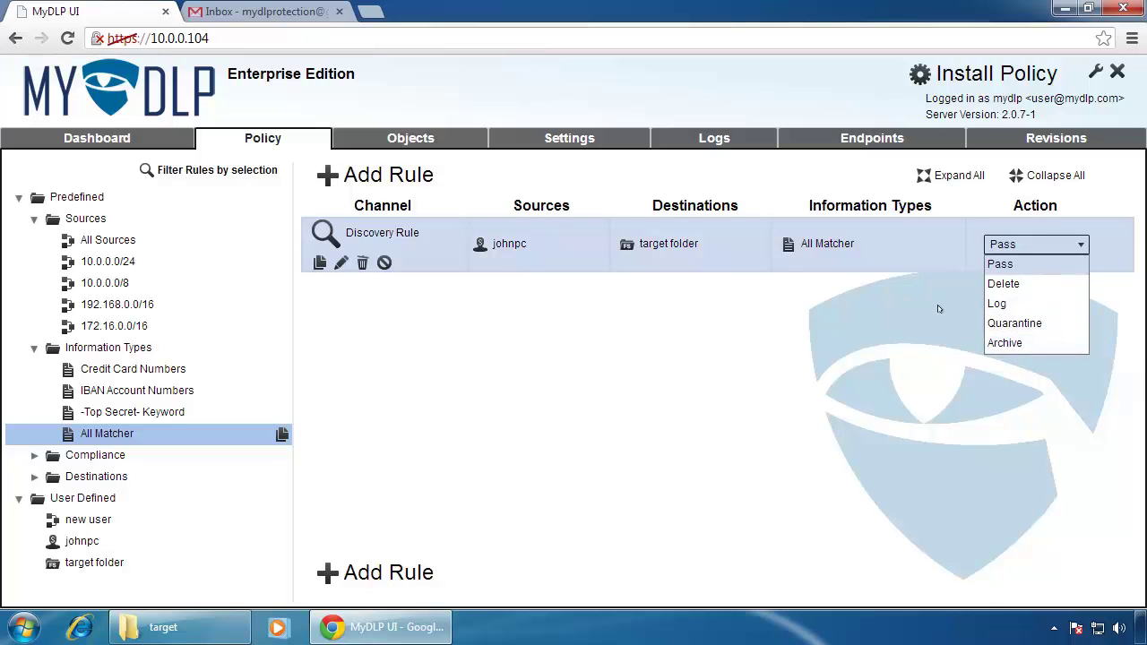
click(881, 291)
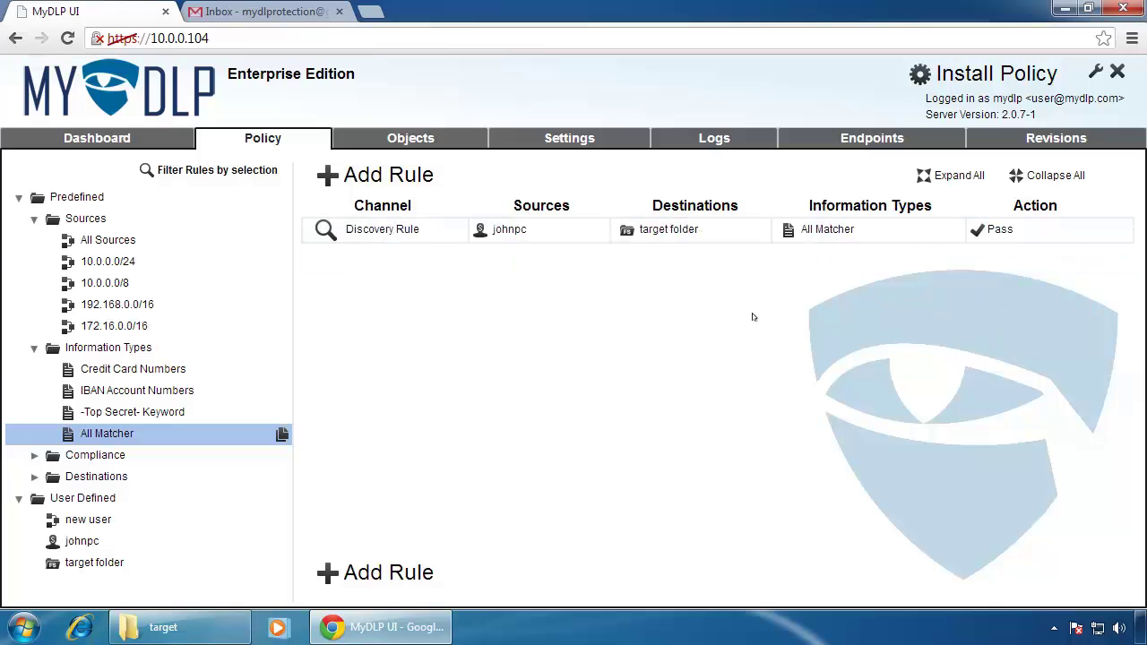
drag(122, 368, 900, 220)
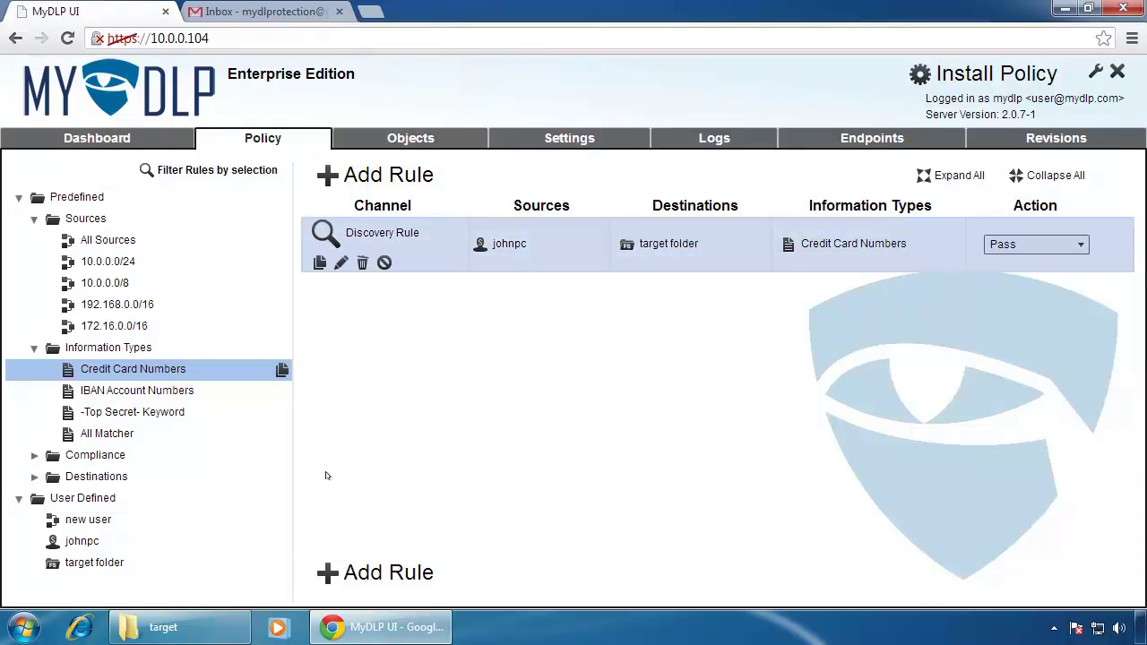
Start a new user-defined information type and add All Formats to its current data formats.
click(186, 495)
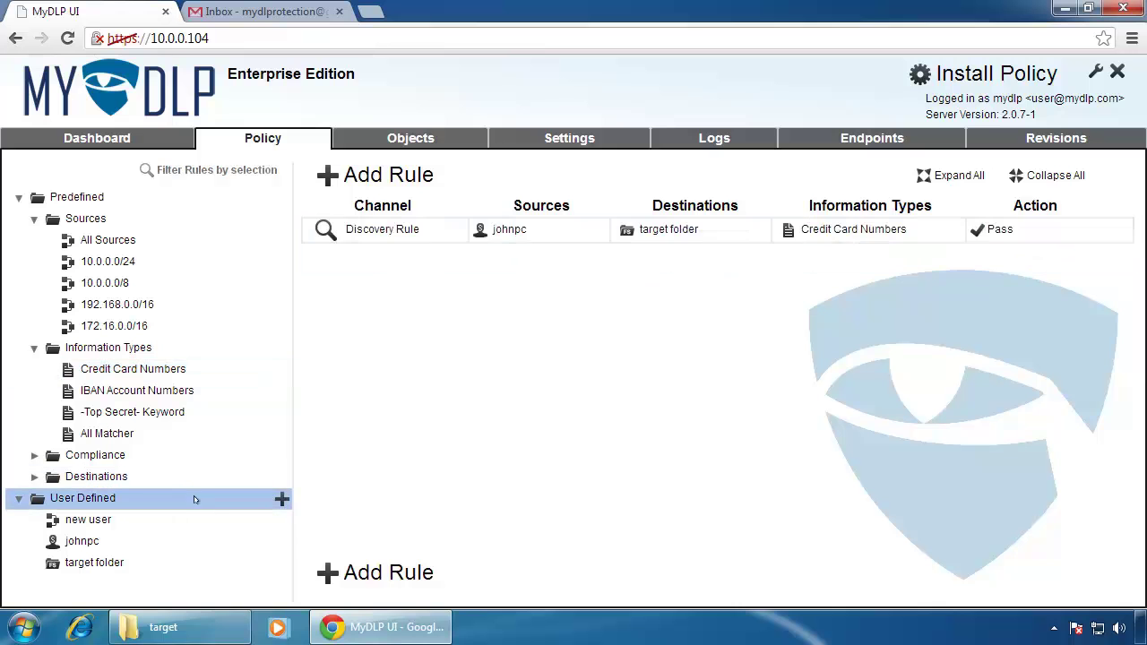
click(282, 499)
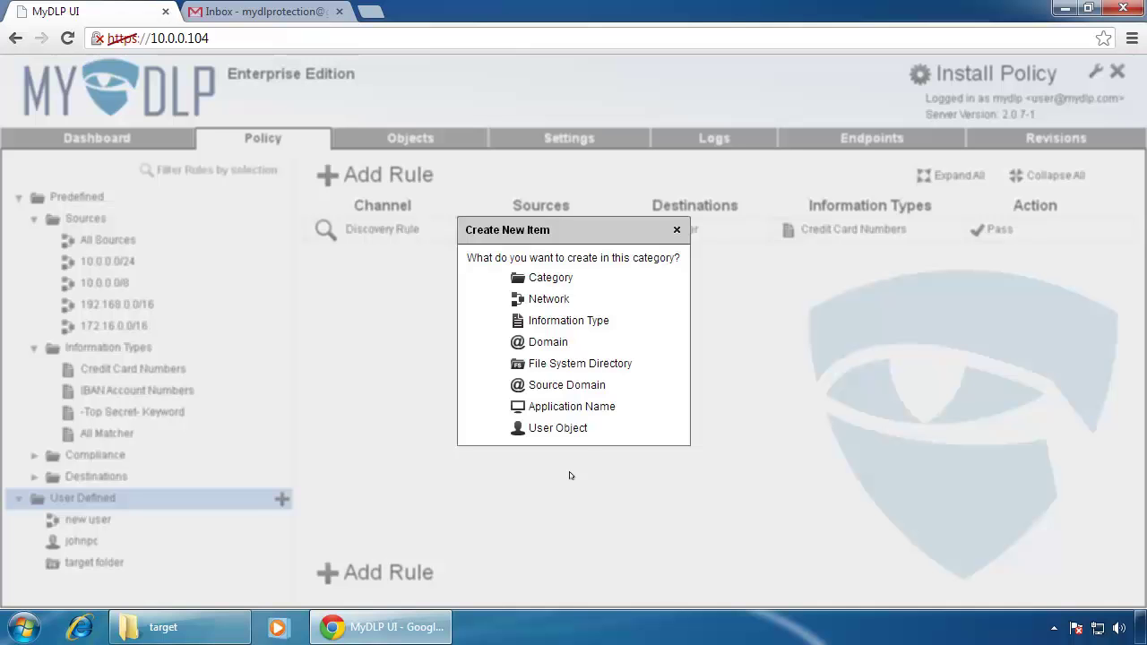
click(578, 321)
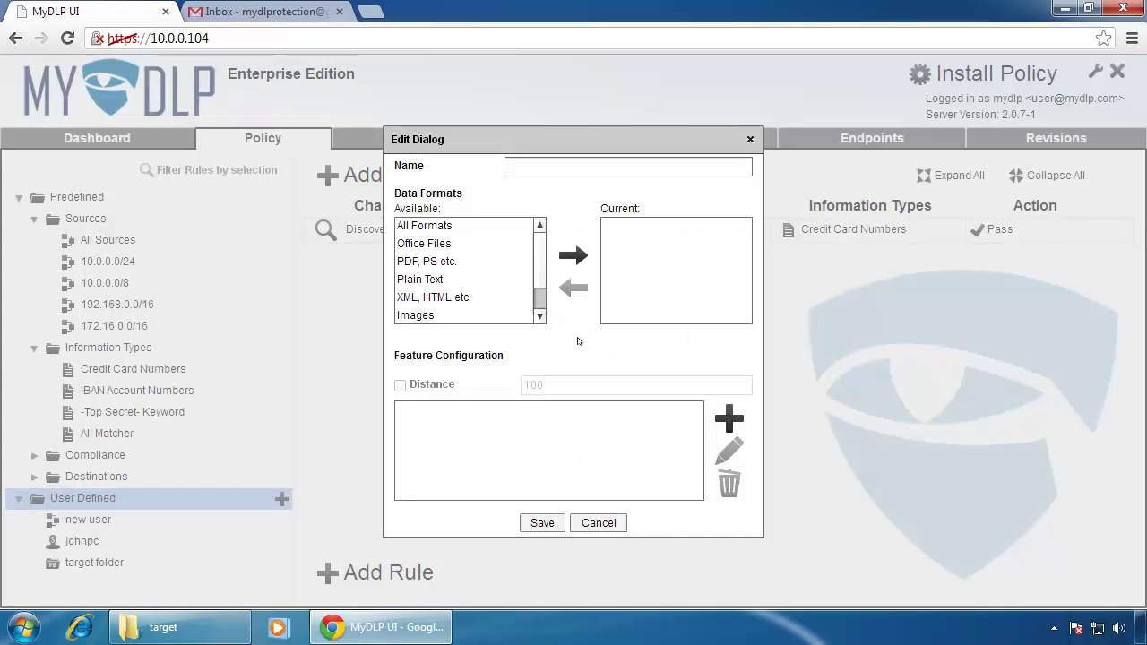
click(472, 231)
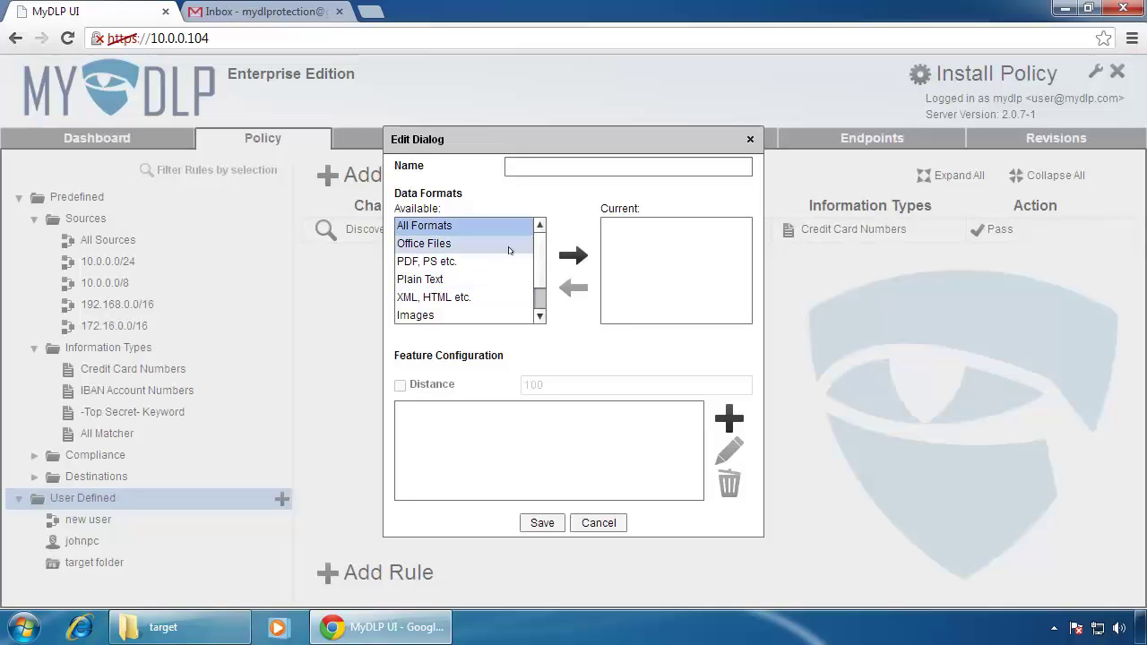
click(567, 262)
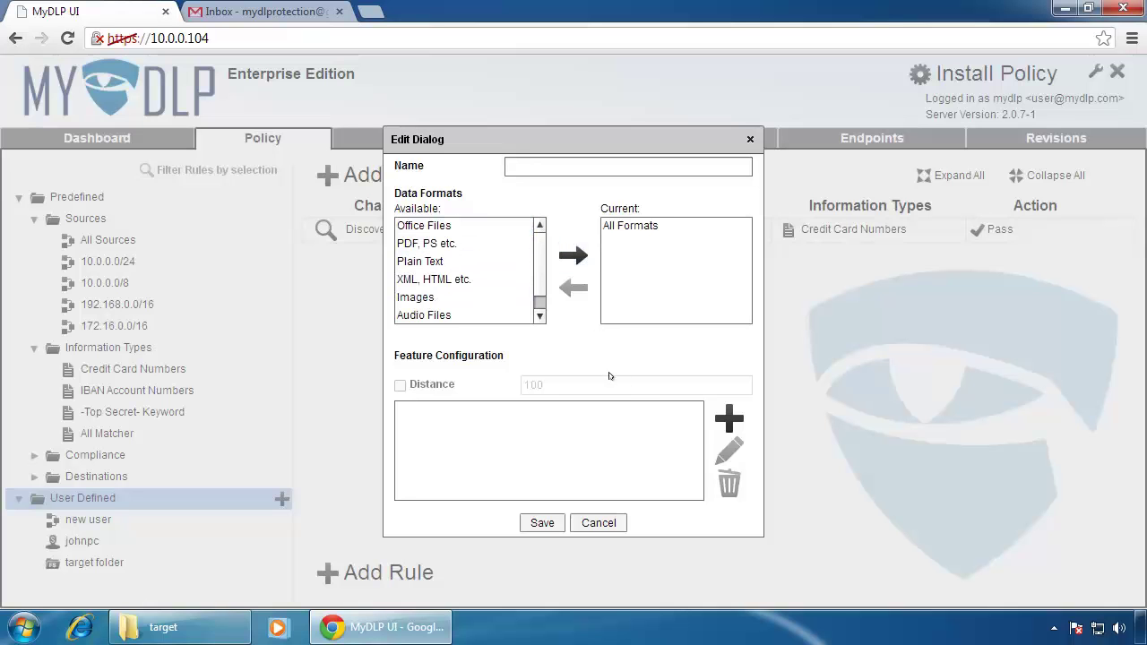
Add a Keyword matcher with threshold 1 and the keyword "confidential" to the information type's feature configuration.
click(727, 421)
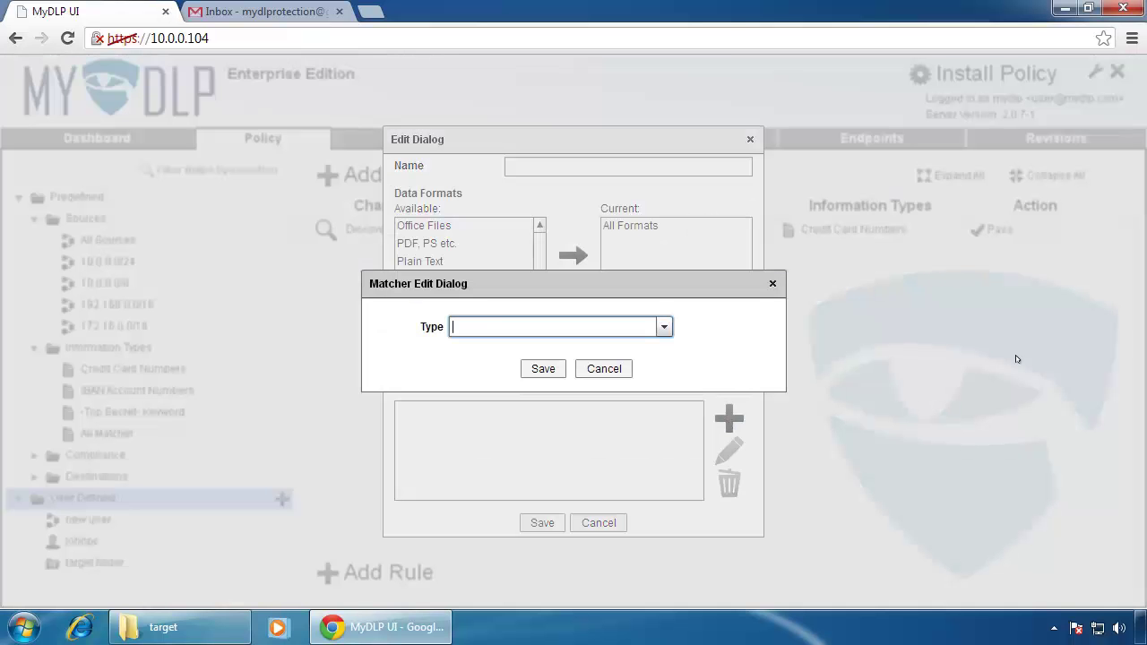
text(Keyword)
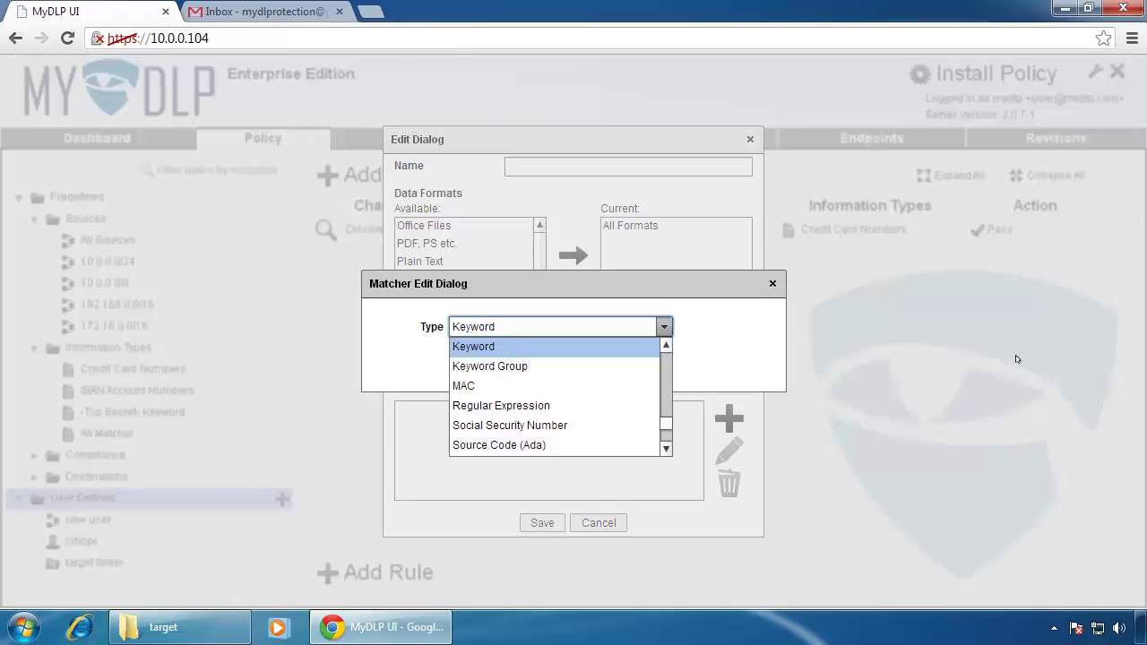
click(605, 346)
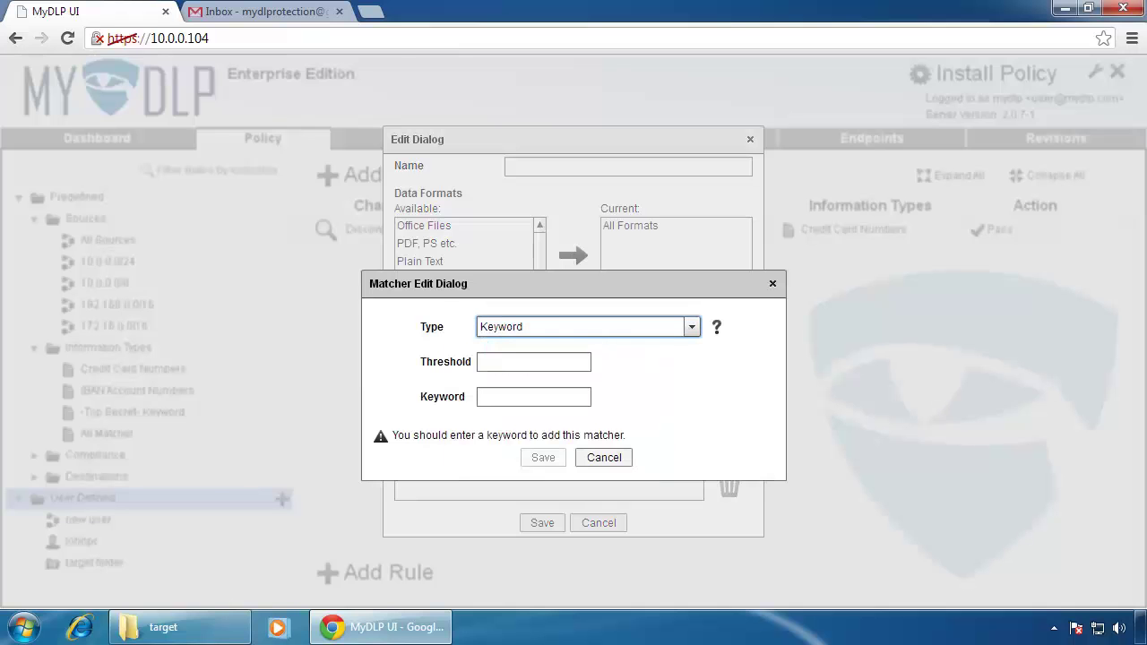
click(533, 362)
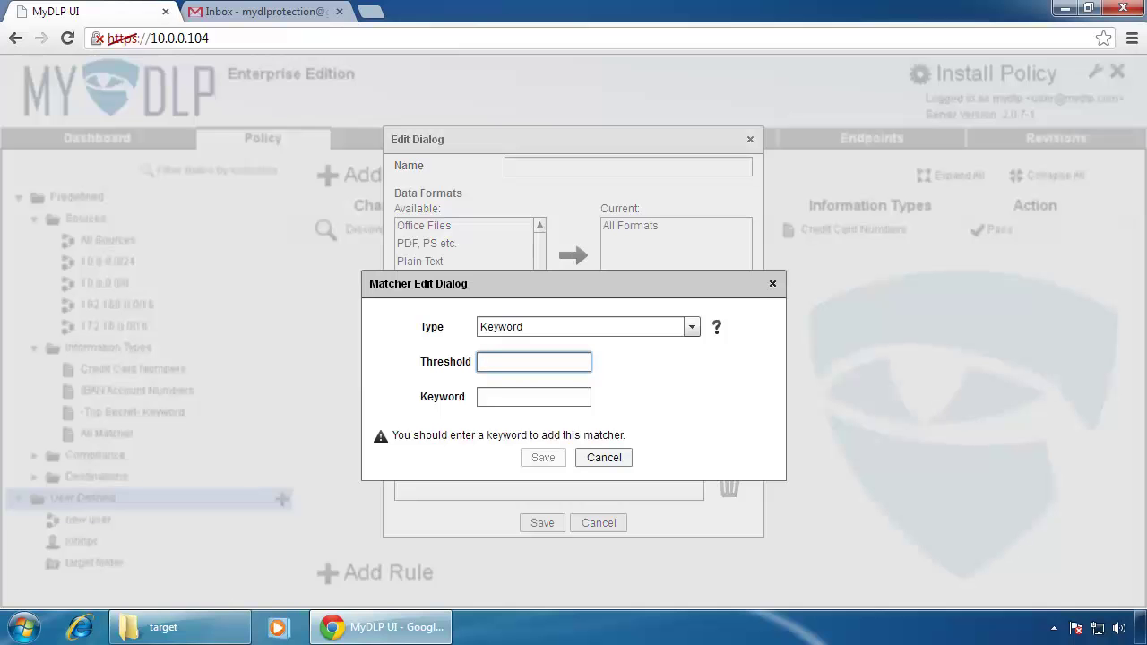
click(534, 397)
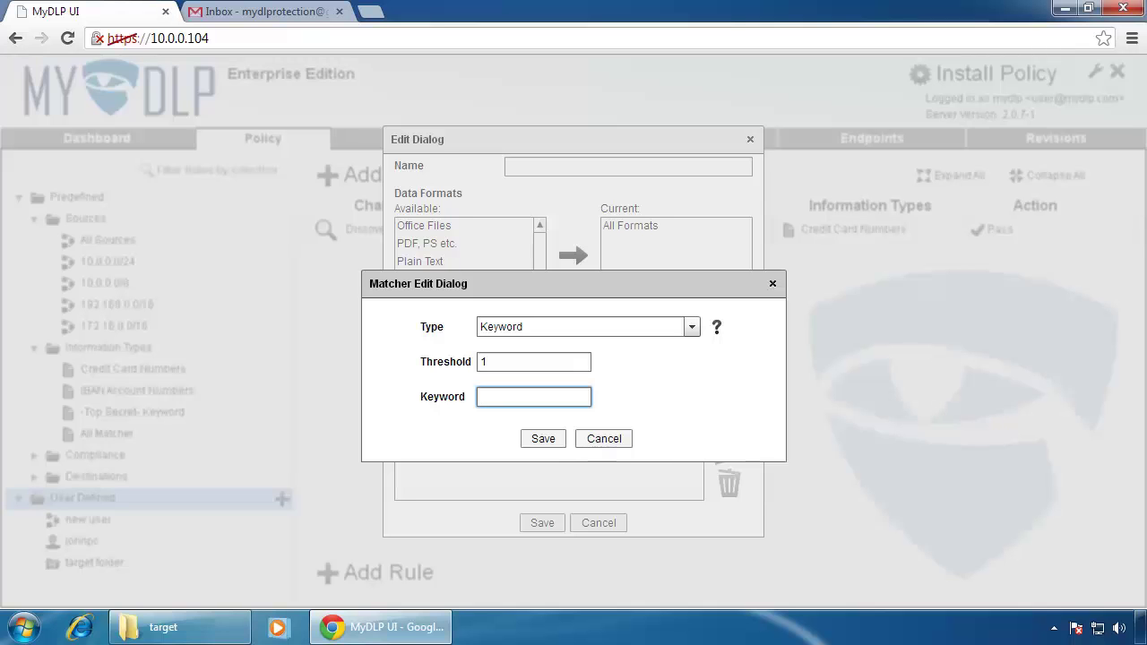
text(confide)
click(543, 439)
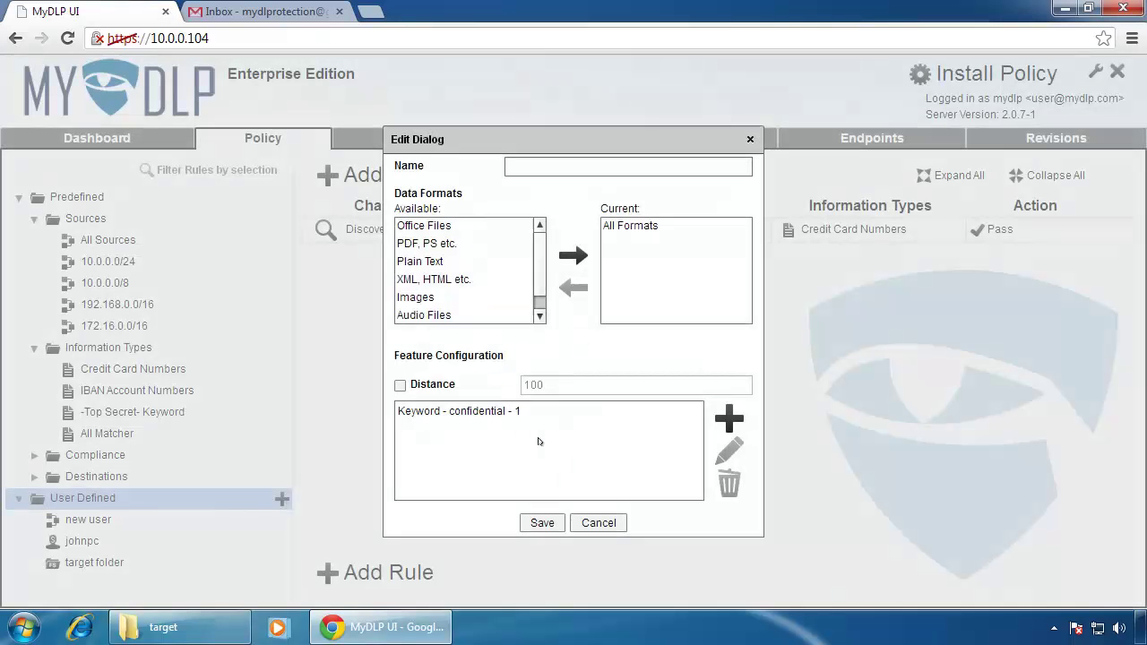
click(728, 419)
click(664, 328)
drag(667, 358, 664, 446)
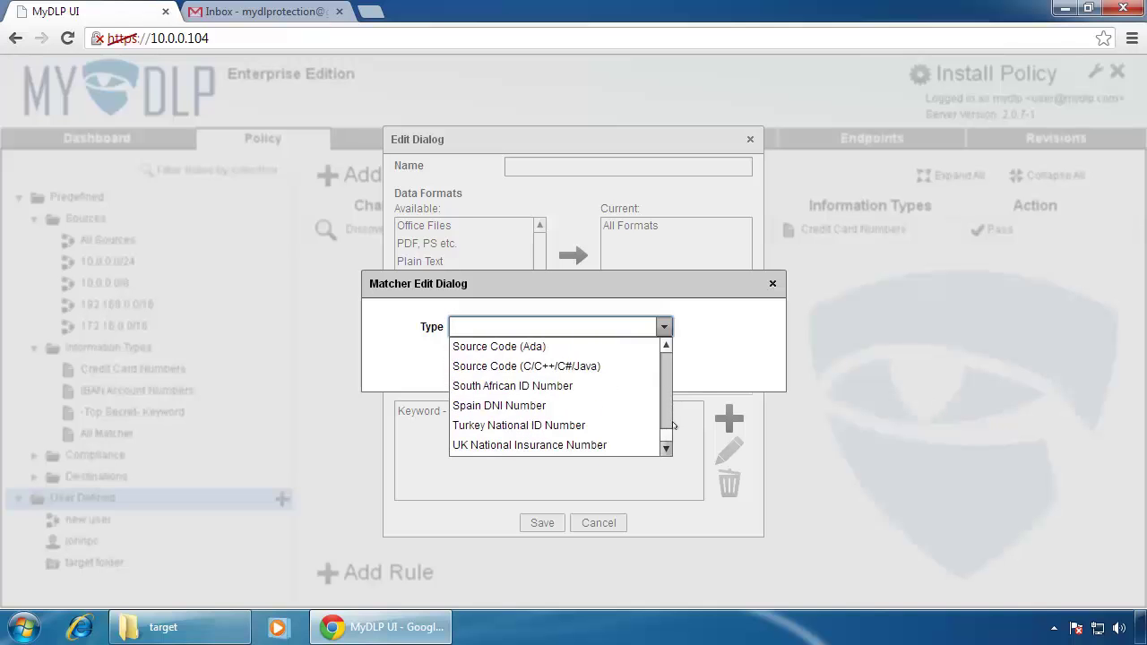
click(772, 283)
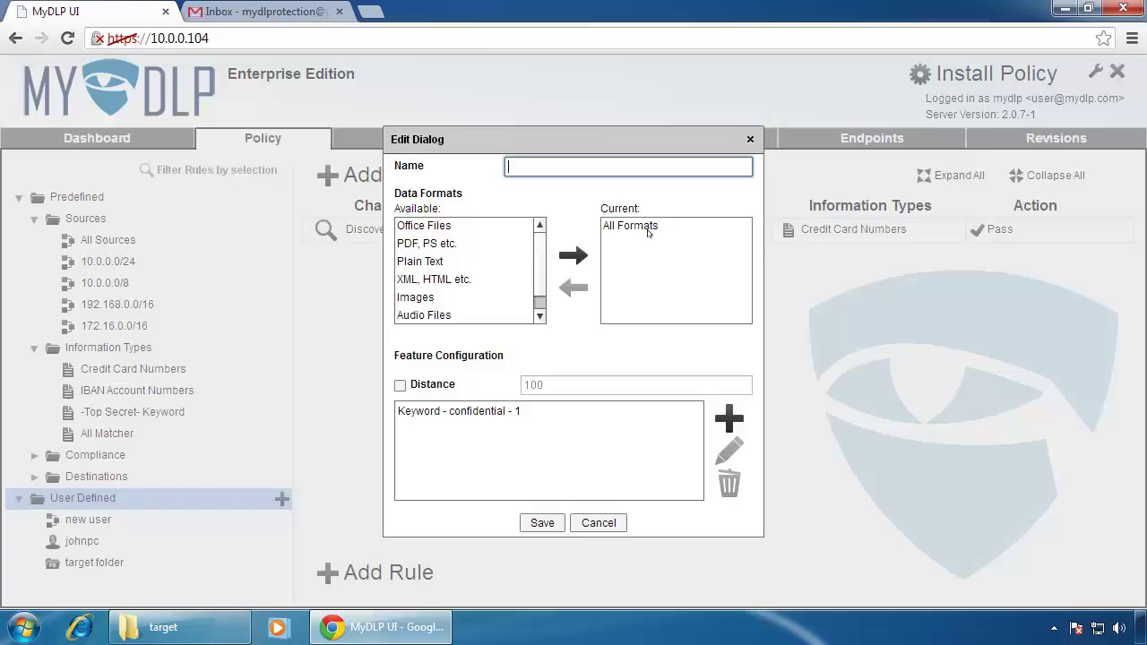
Name the new information type "keyword" and save it.
text(keyword)
click(544, 523)
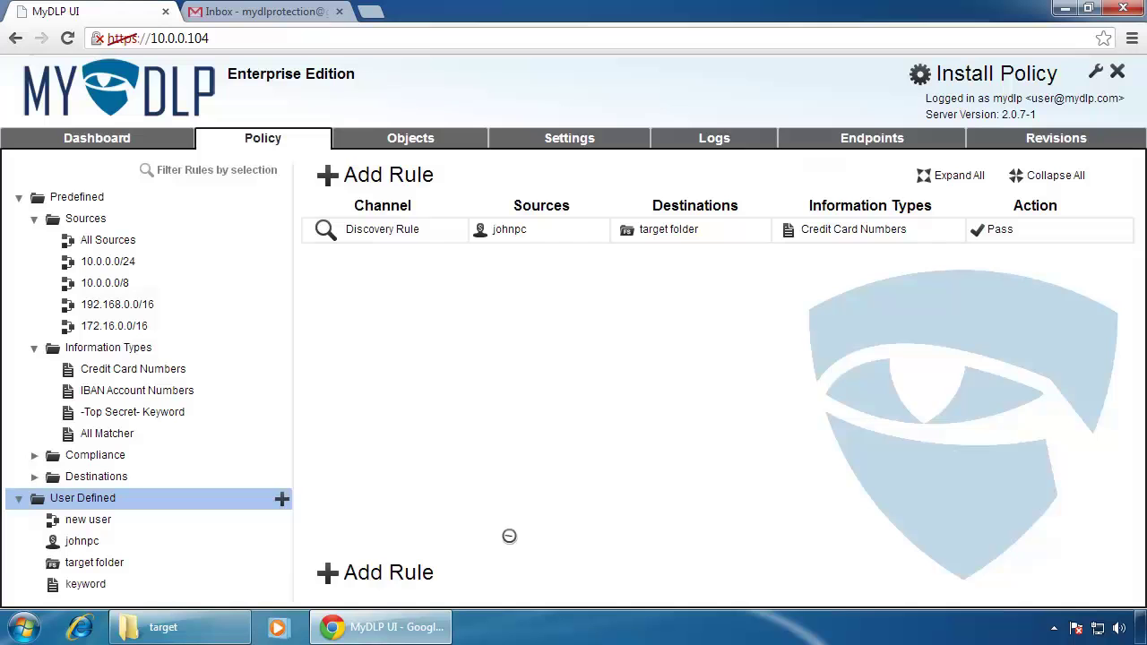
Remove Credit Card Numbers from the Discovery Rule's information types and assign the user-defined "keyword" instead.
click(167, 584)
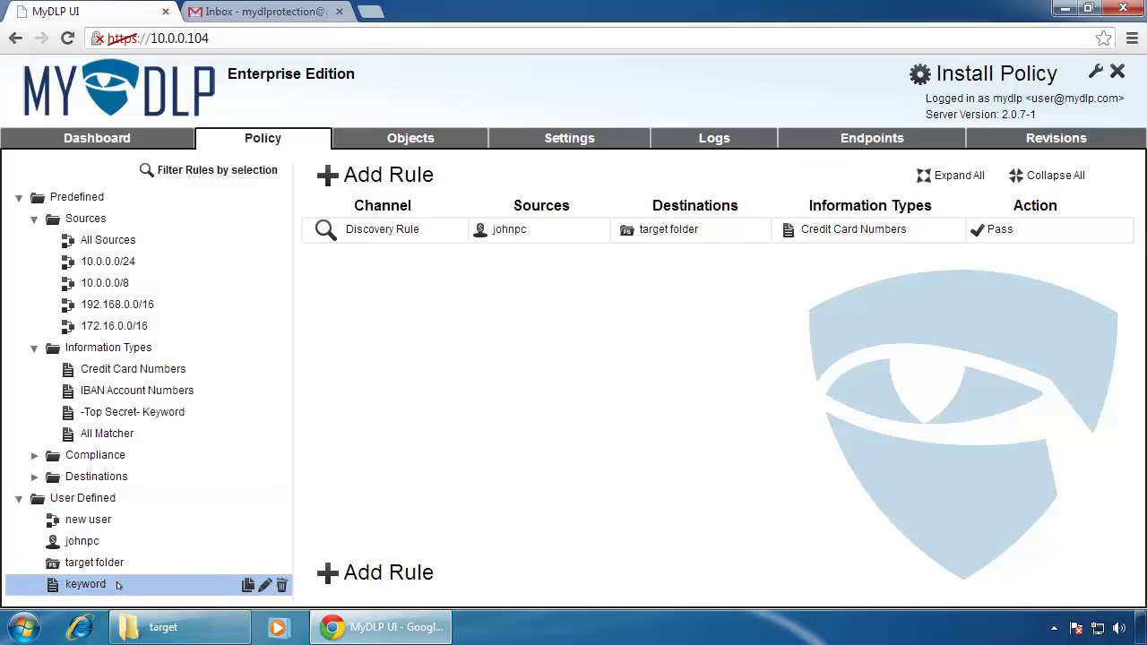
click(937, 236)
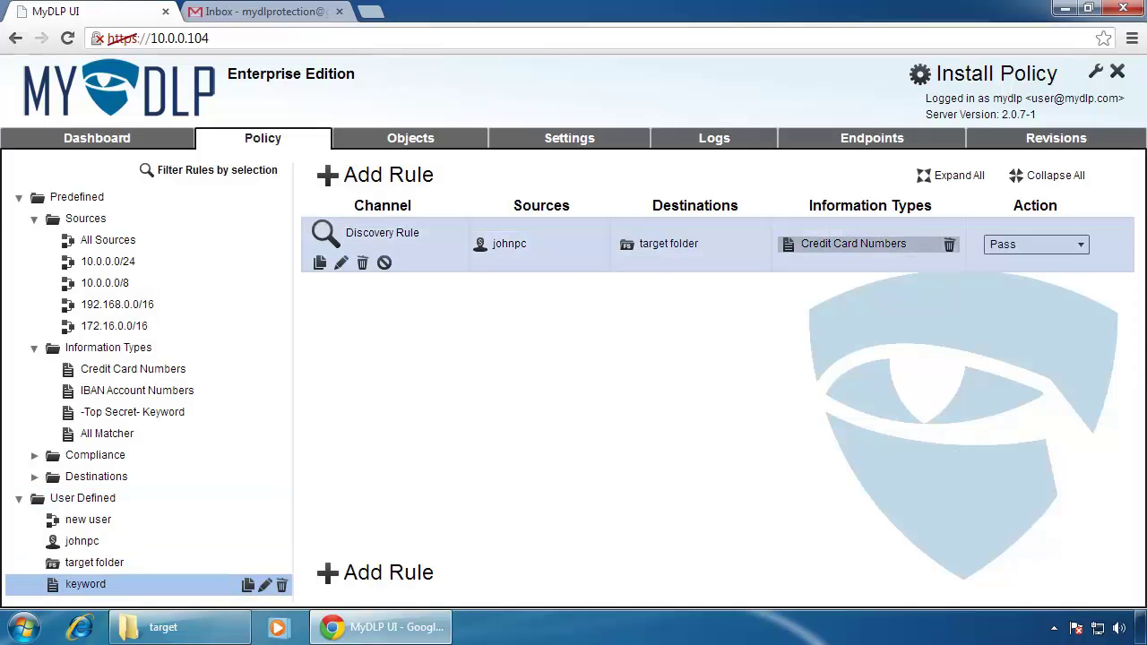
click(947, 243)
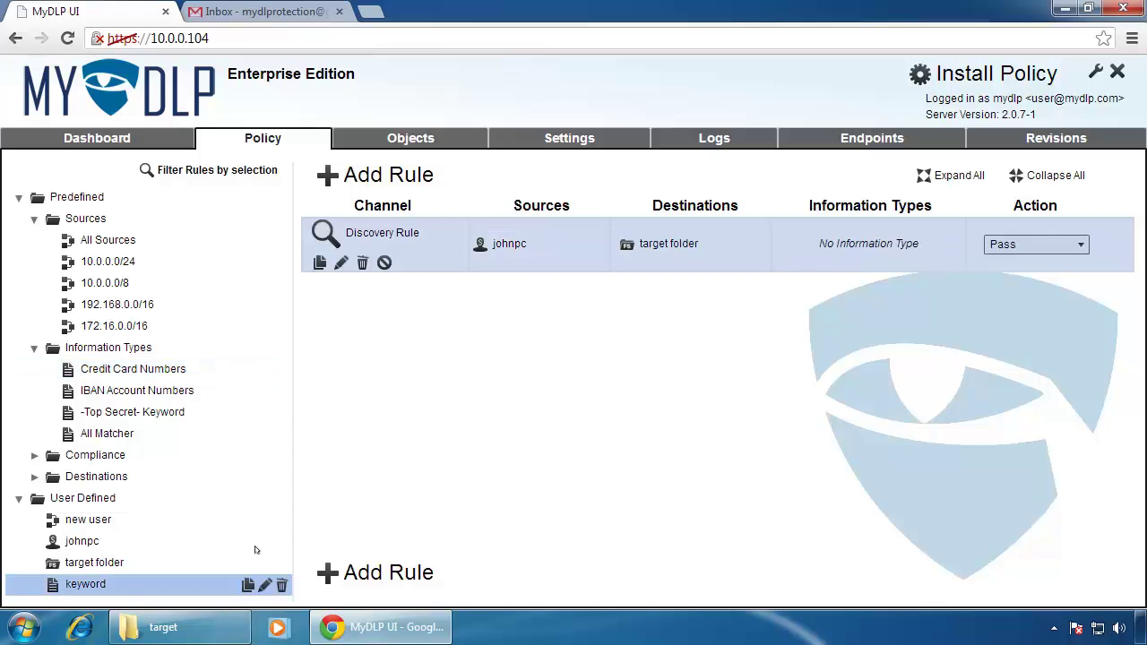
drag(125, 588, 966, 247)
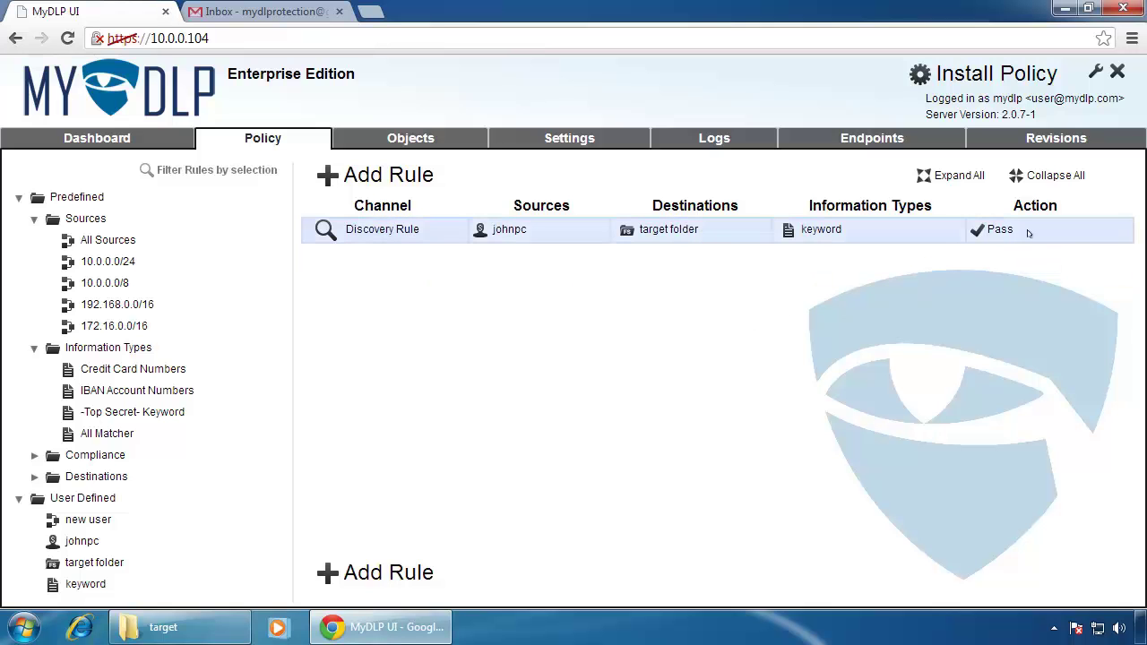
Set the Discovery Rule's action to Archive and install the policy.
click(1028, 233)
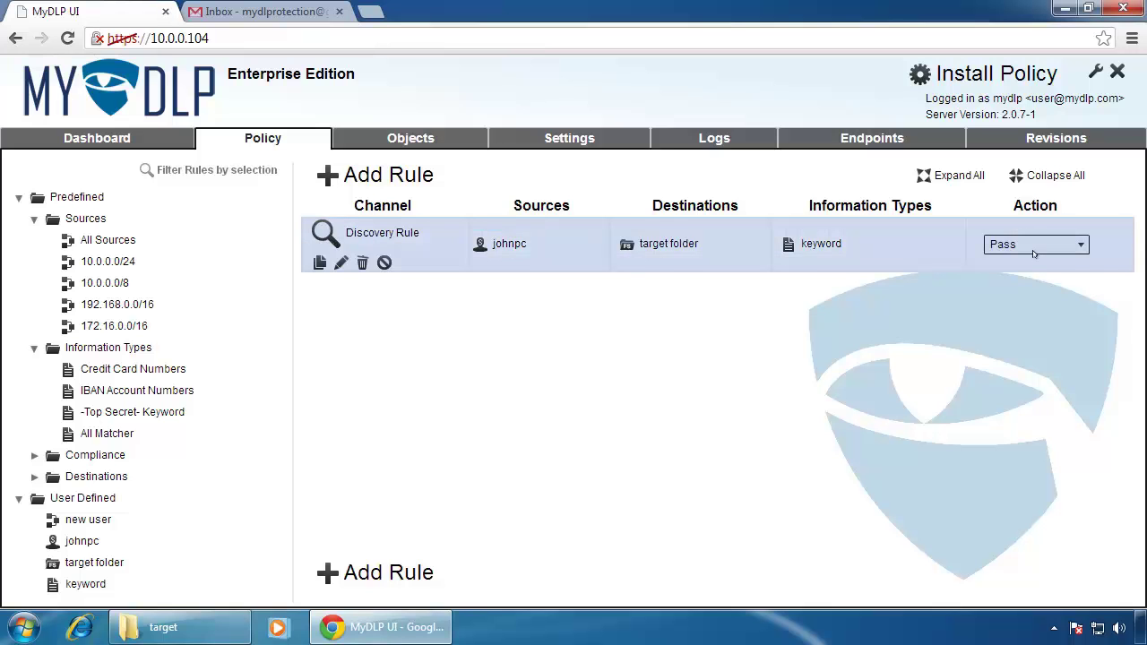
click(1042, 248)
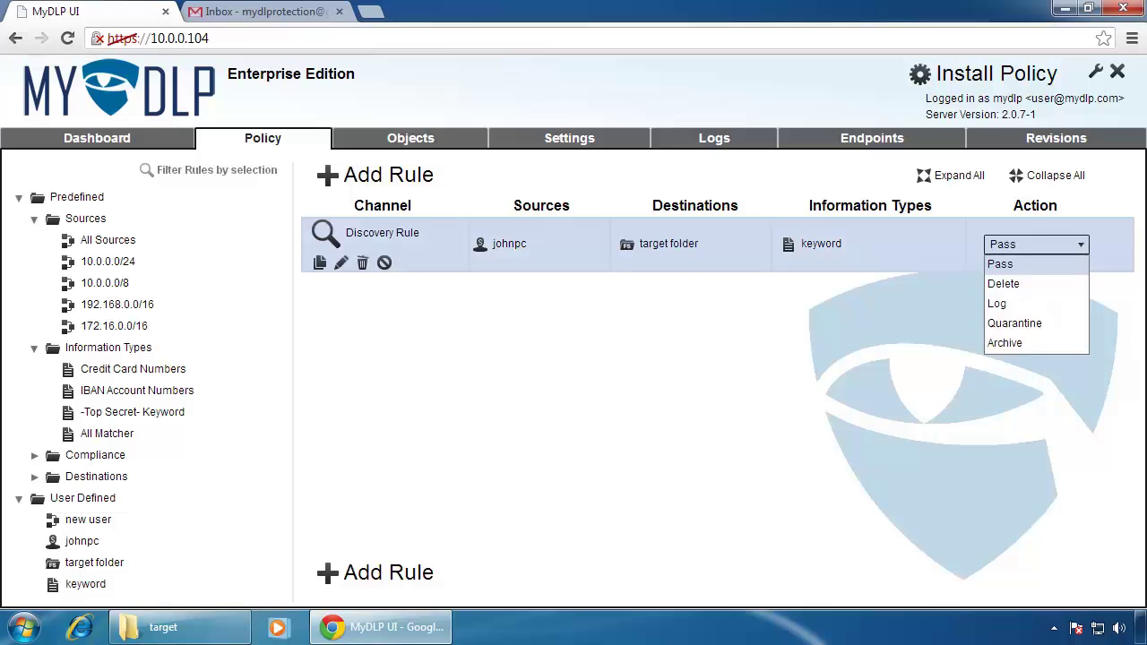
click(1017, 344)
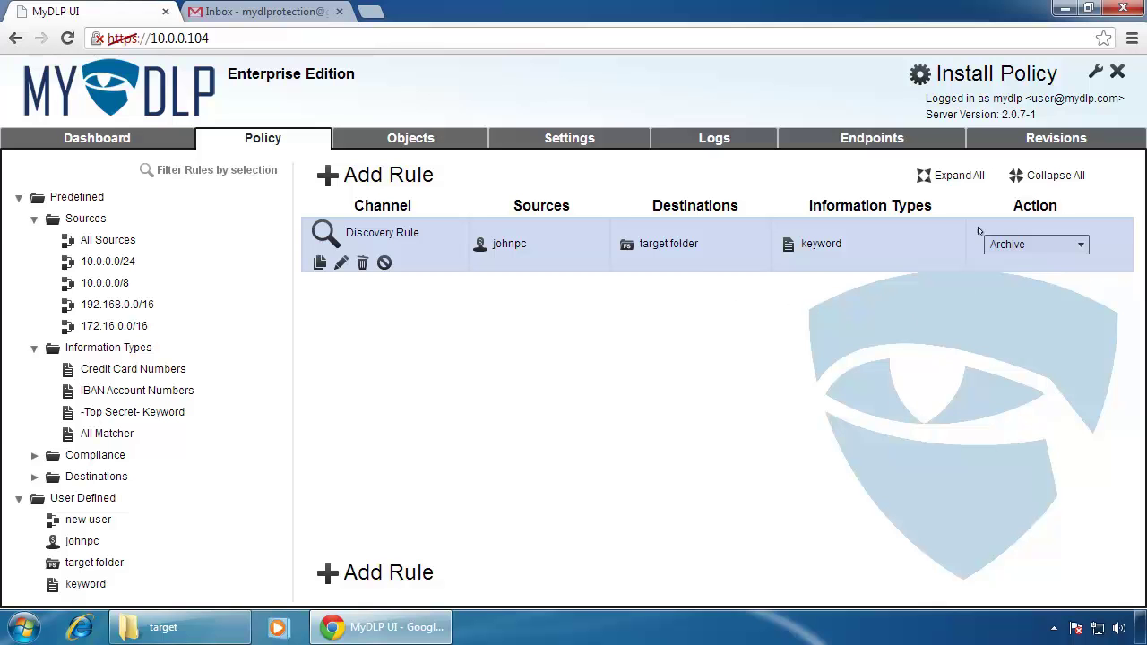
click(979, 71)
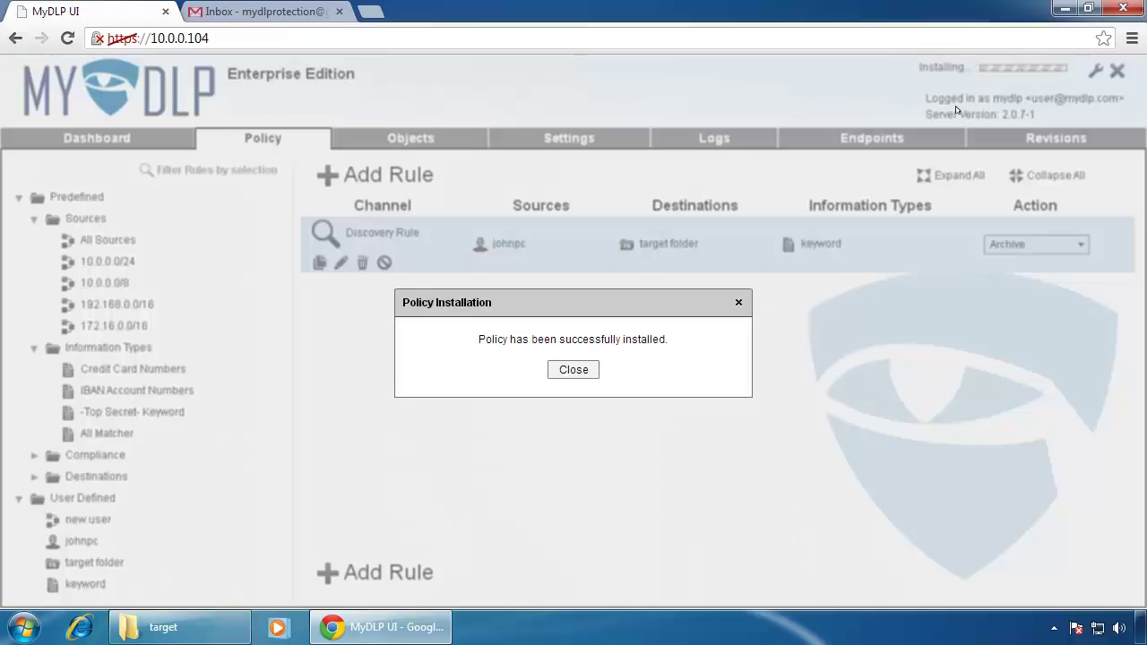
click(575, 370)
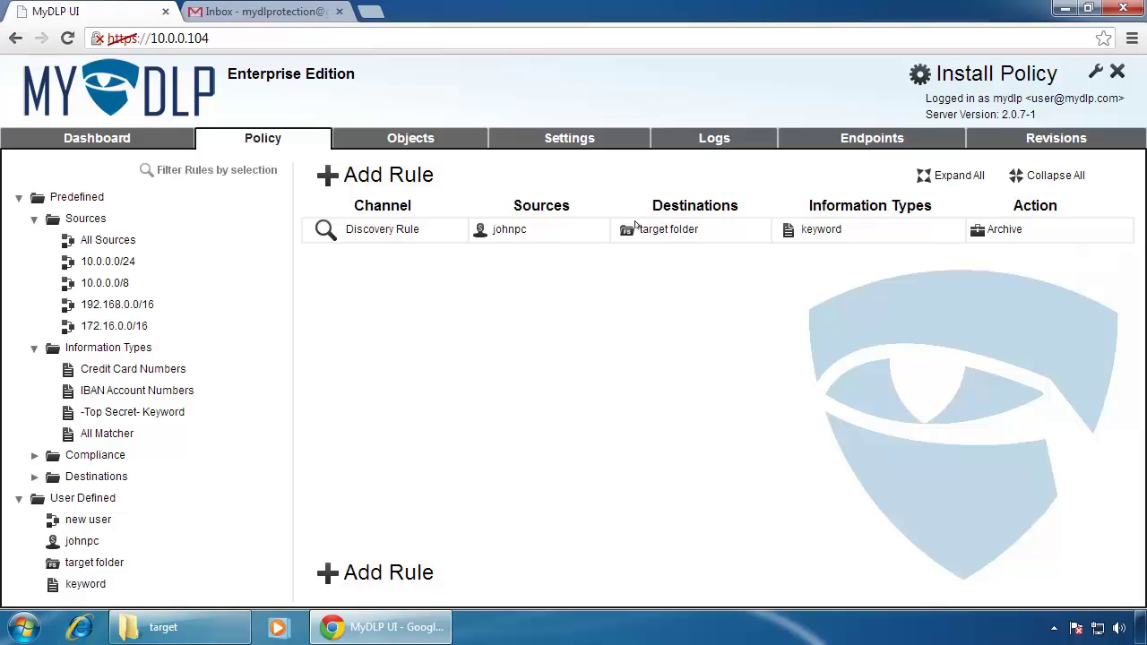
Review the endpoint discovery settings and start an immediate discovery on endpoint E0000002.
click(570, 142)
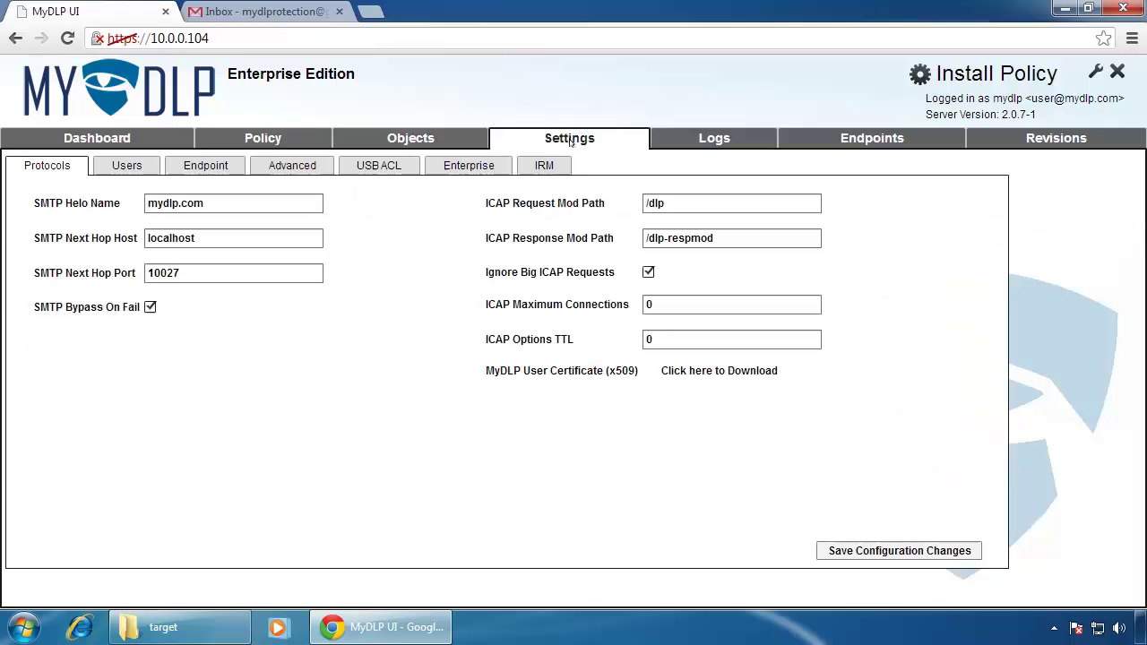
click(199, 168)
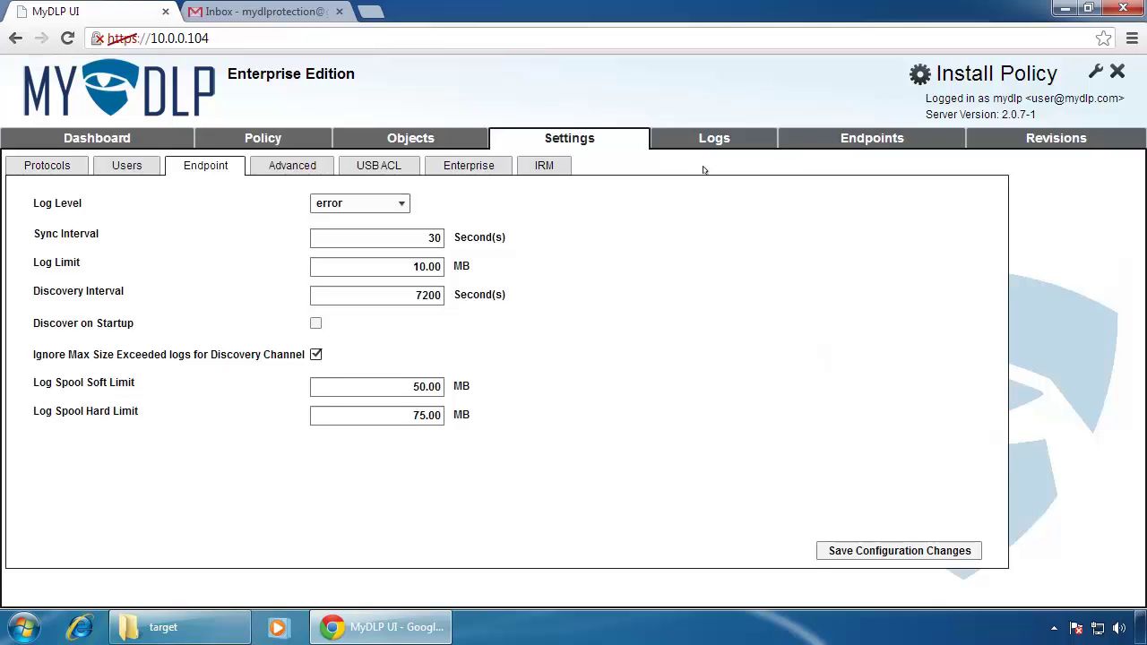
click(857, 145)
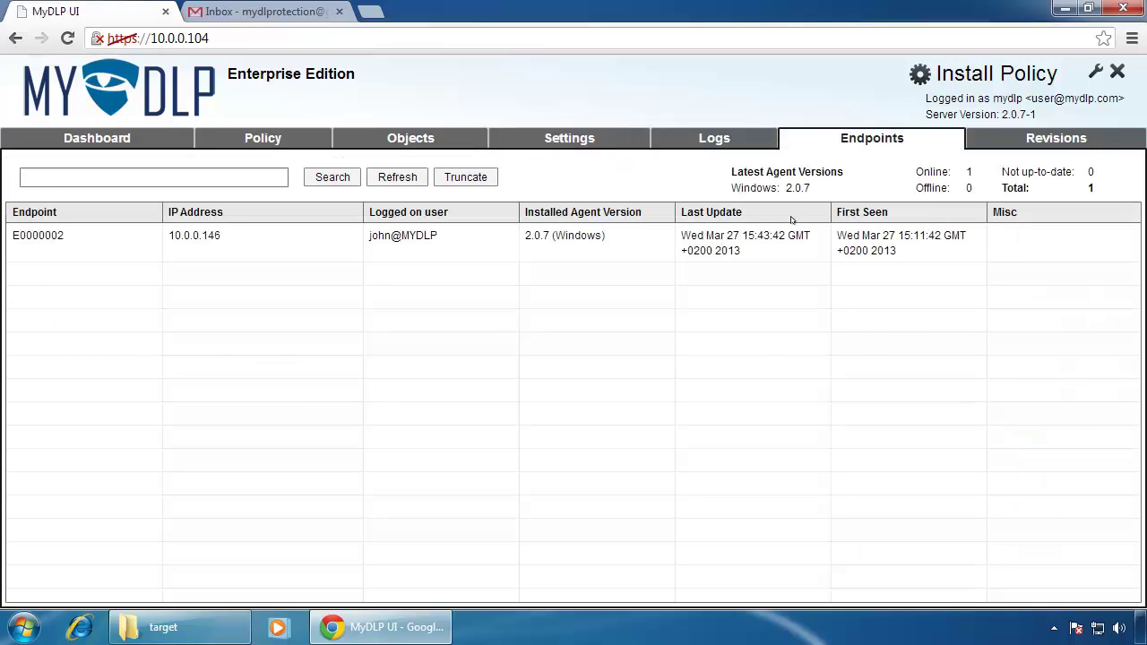
click(786, 242)
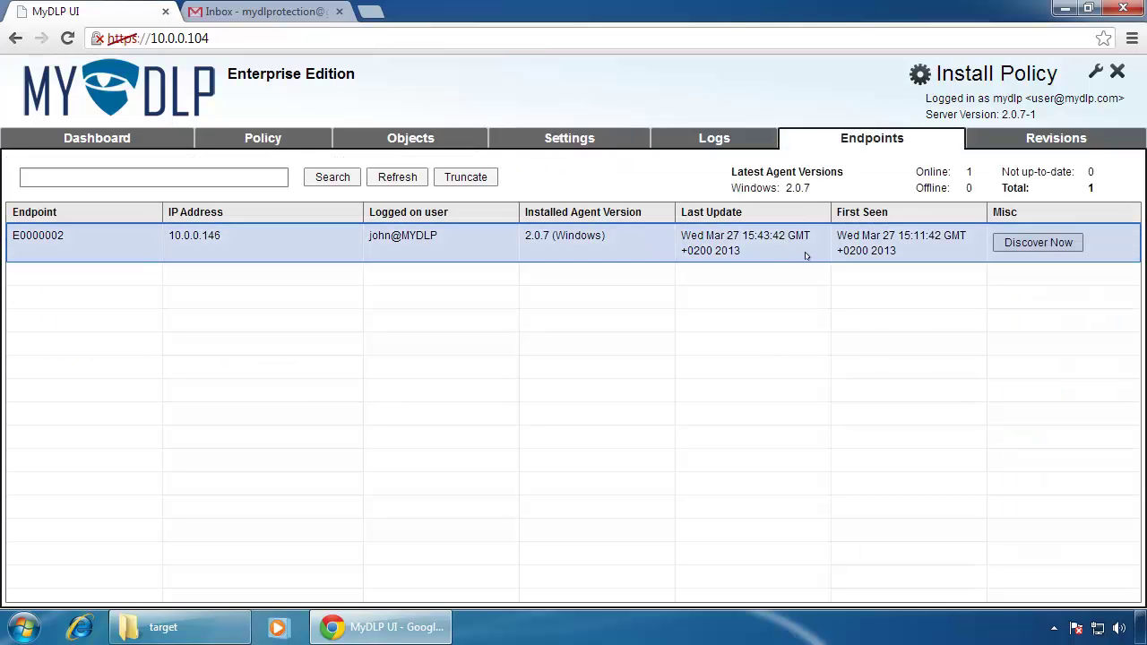
click(1033, 247)
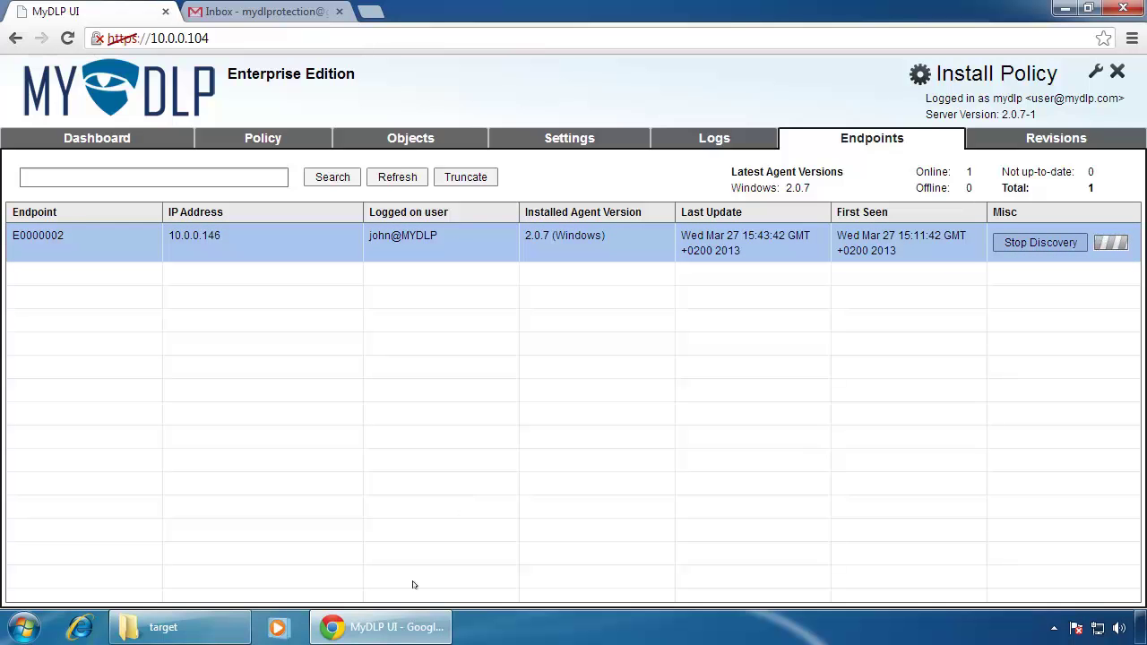
Switch to the target folder in Windows Explorer and check the "confidential documents" PDF for the word "CONFIDENTIAL", closing the PDF when done.
click(385, 627)
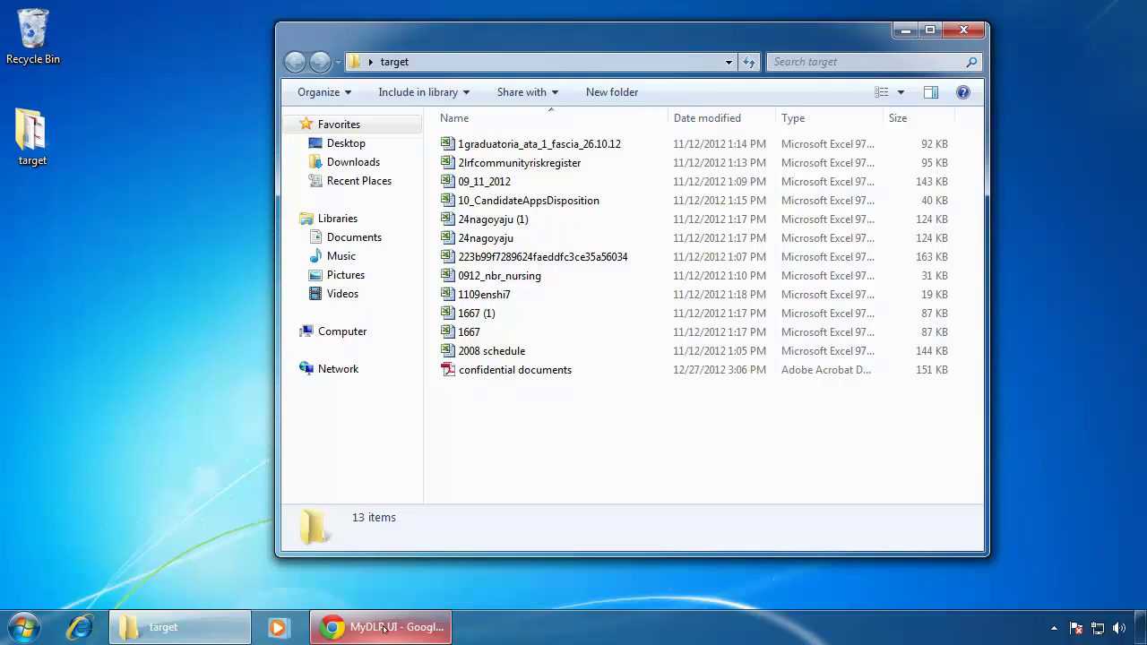
click(492, 371)
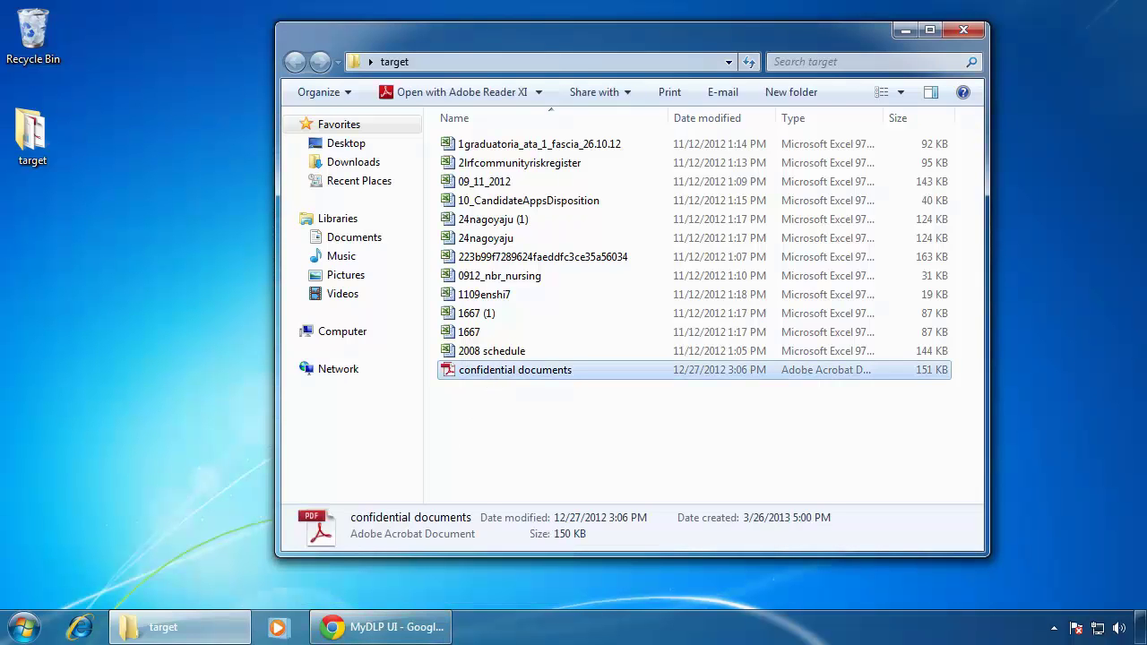
double_click(491, 370)
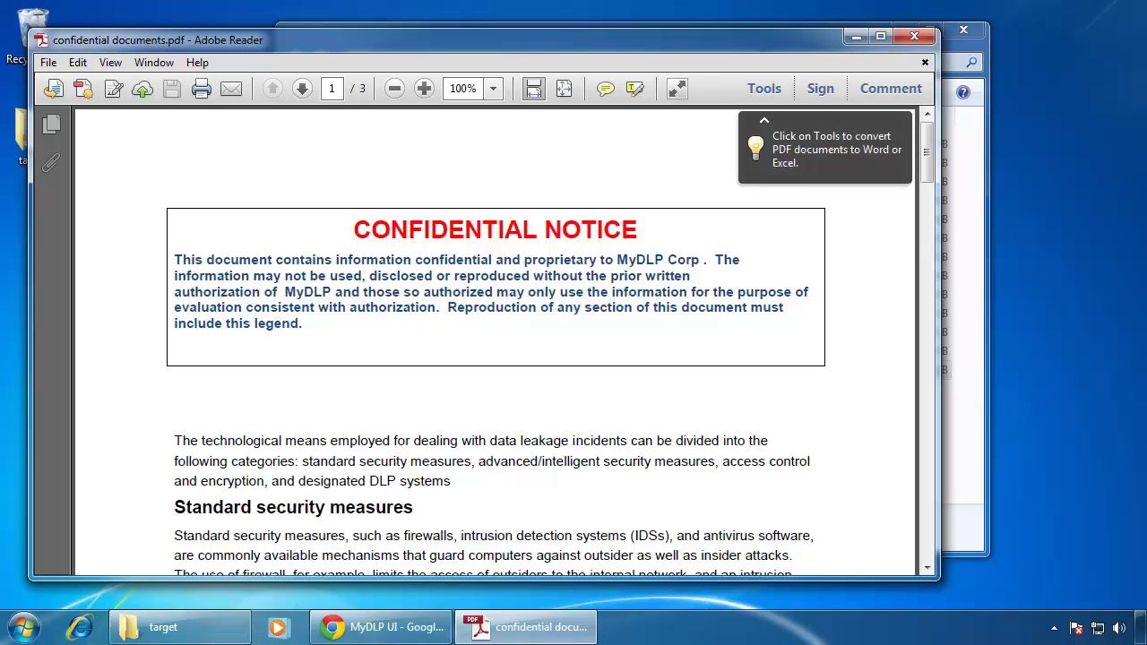
double_click(445, 230)
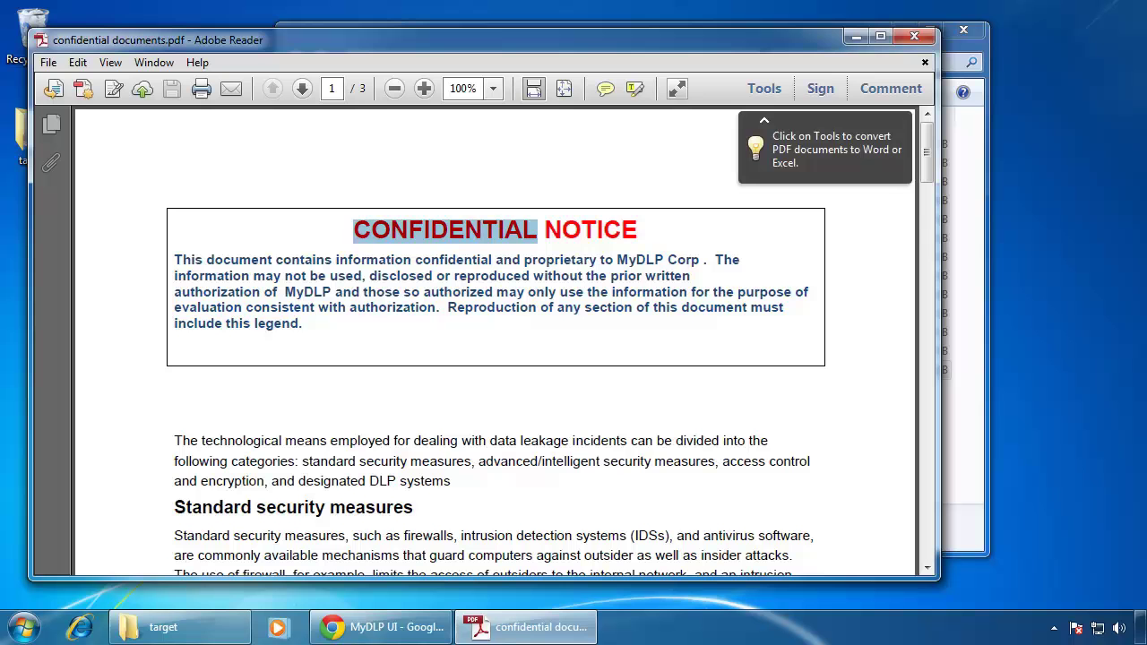
click(914, 36)
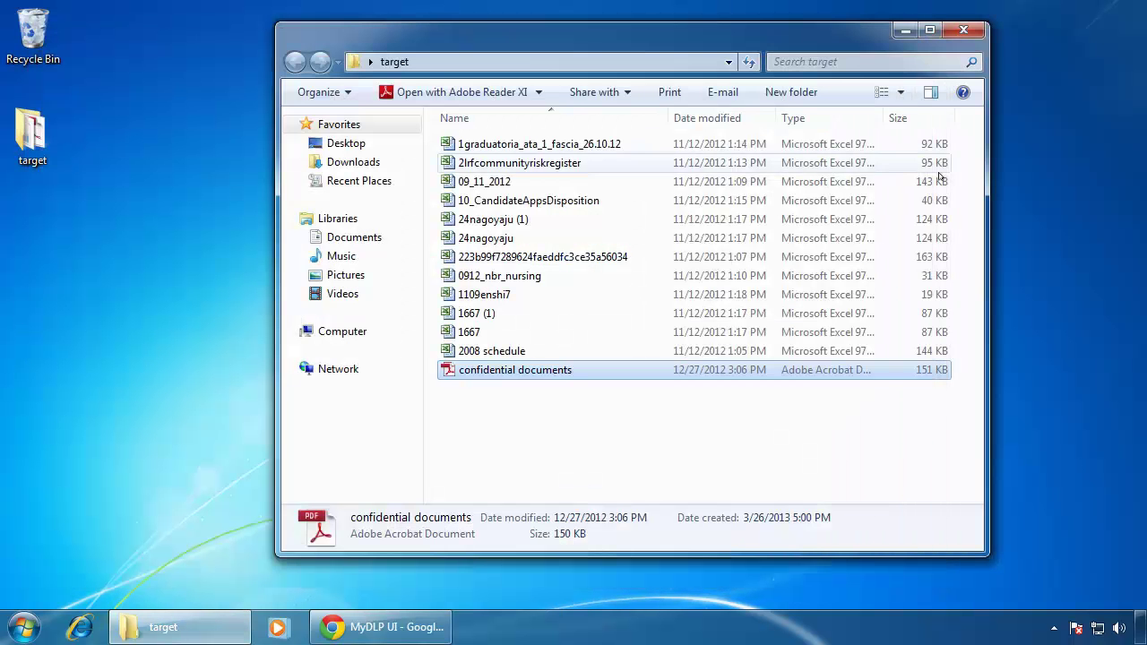
Show the full path of the target folder and close the folder window.
click(681, 65)
click(681, 64)
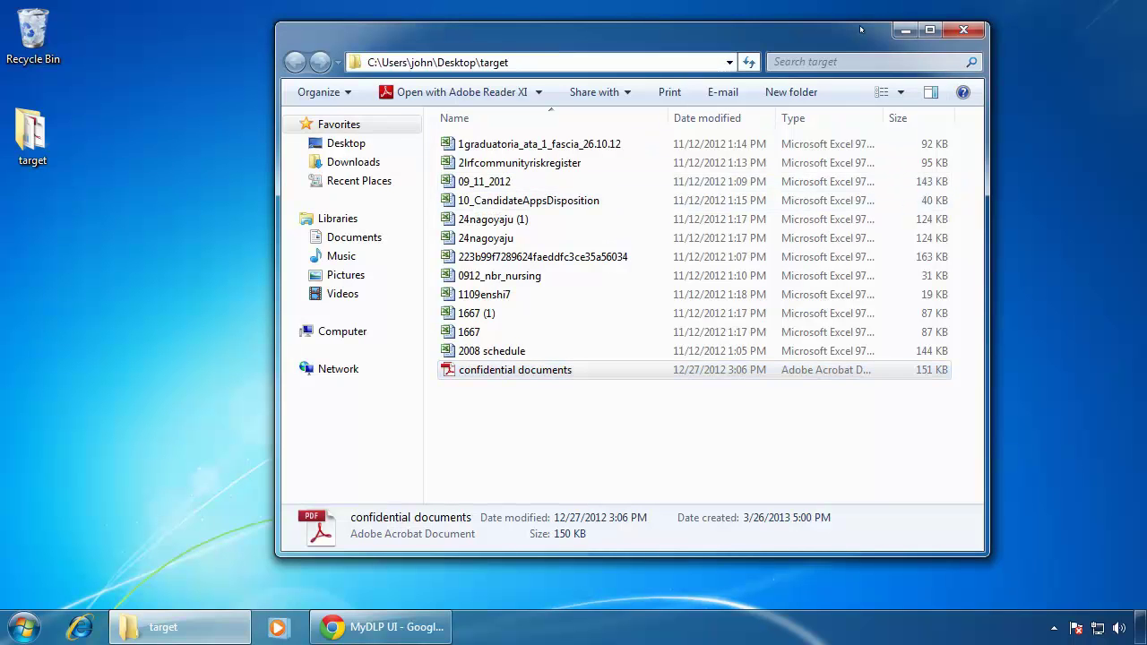
click(960, 30)
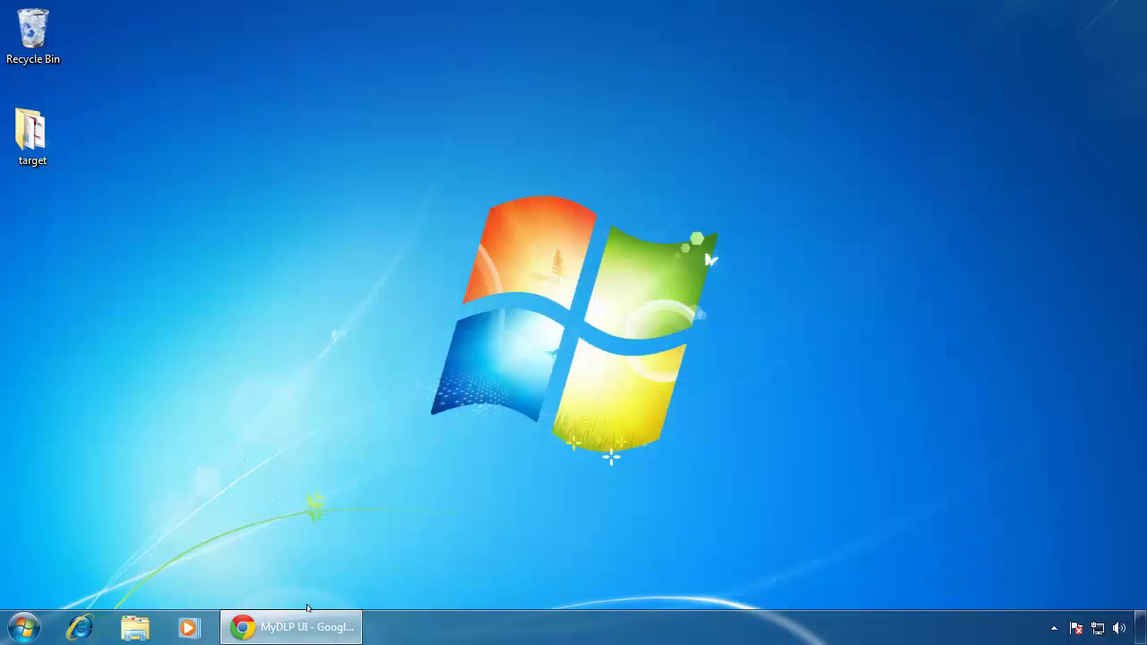
Return to MyDLP in Chrome, refresh the logs and select the Discovery Rule incident to examine it.
click(302, 626)
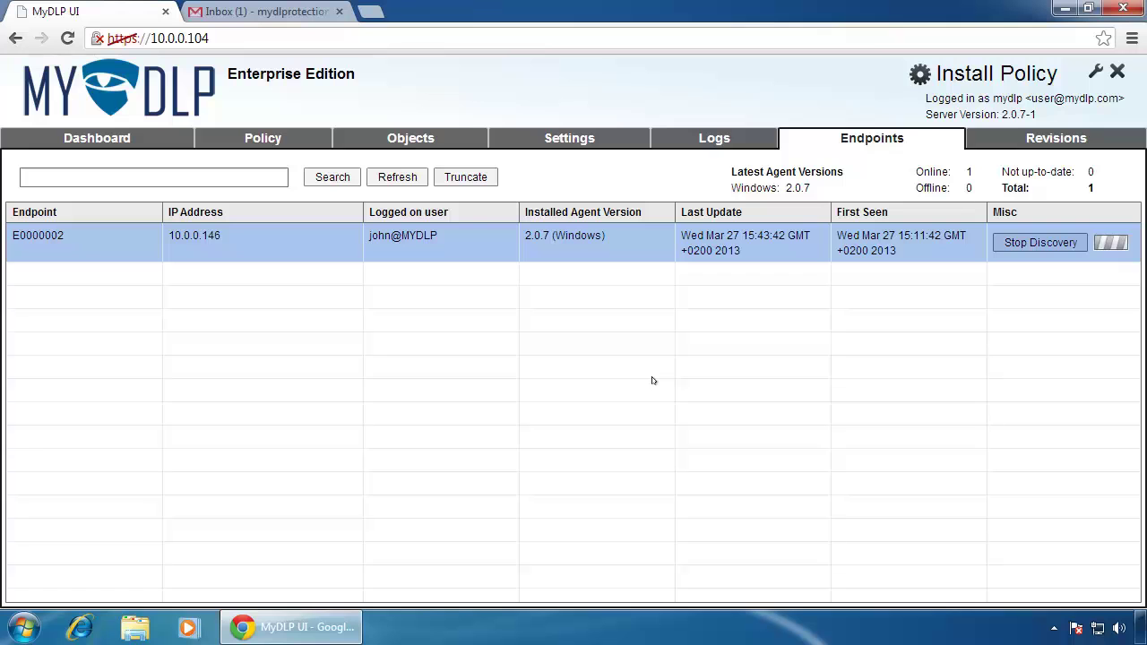
click(713, 139)
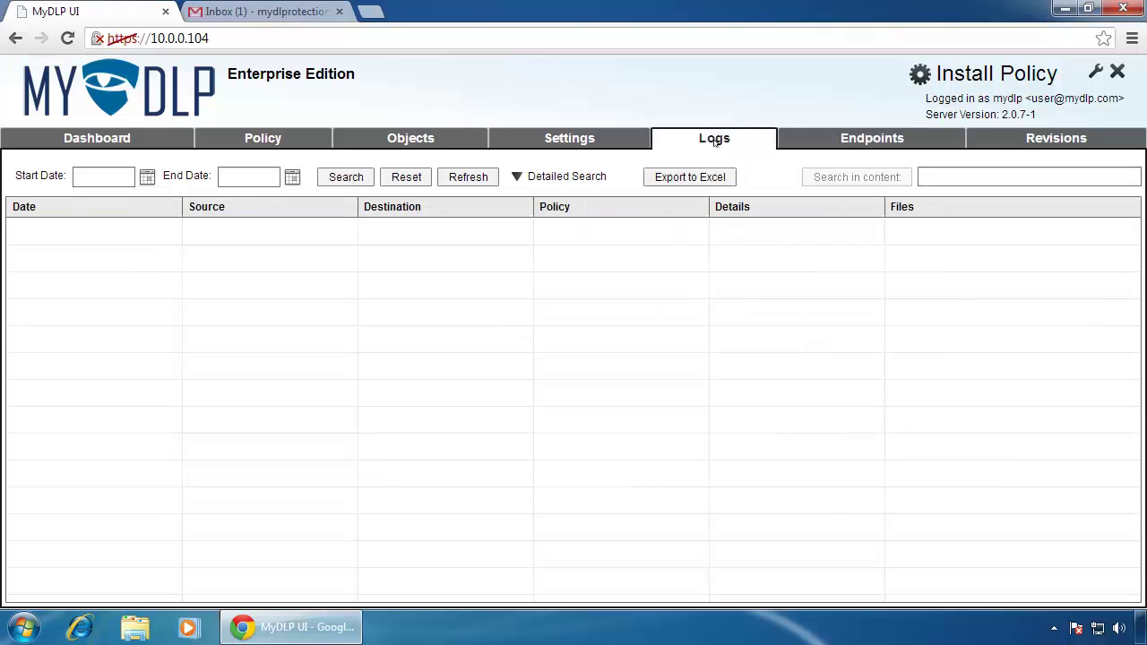
click(467, 176)
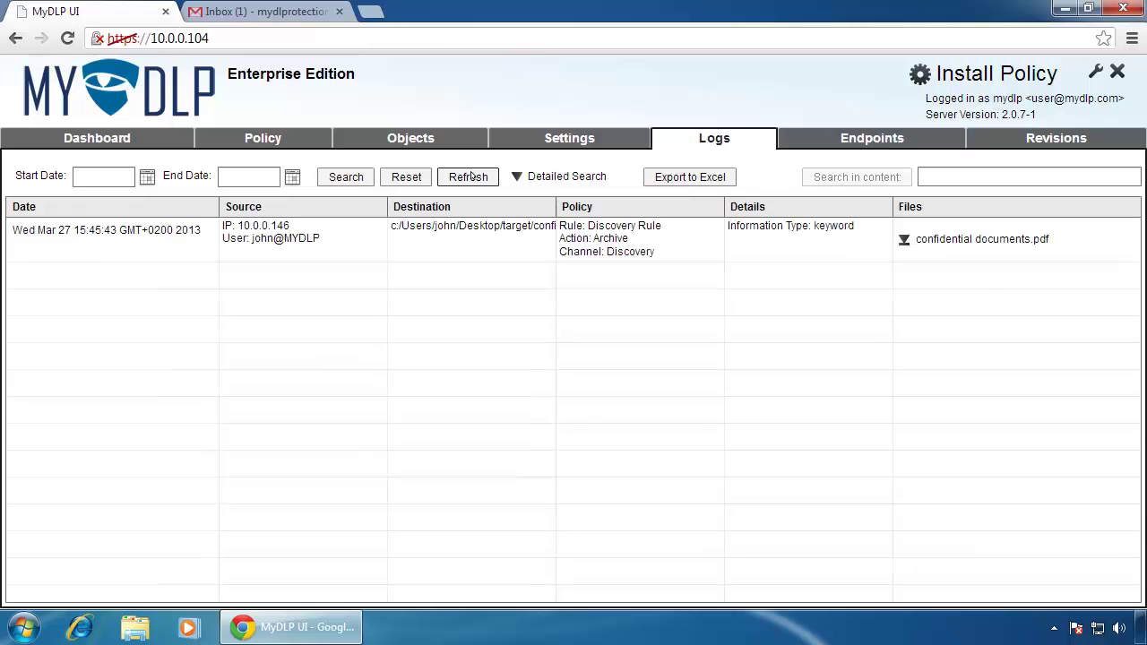
click(471, 226)
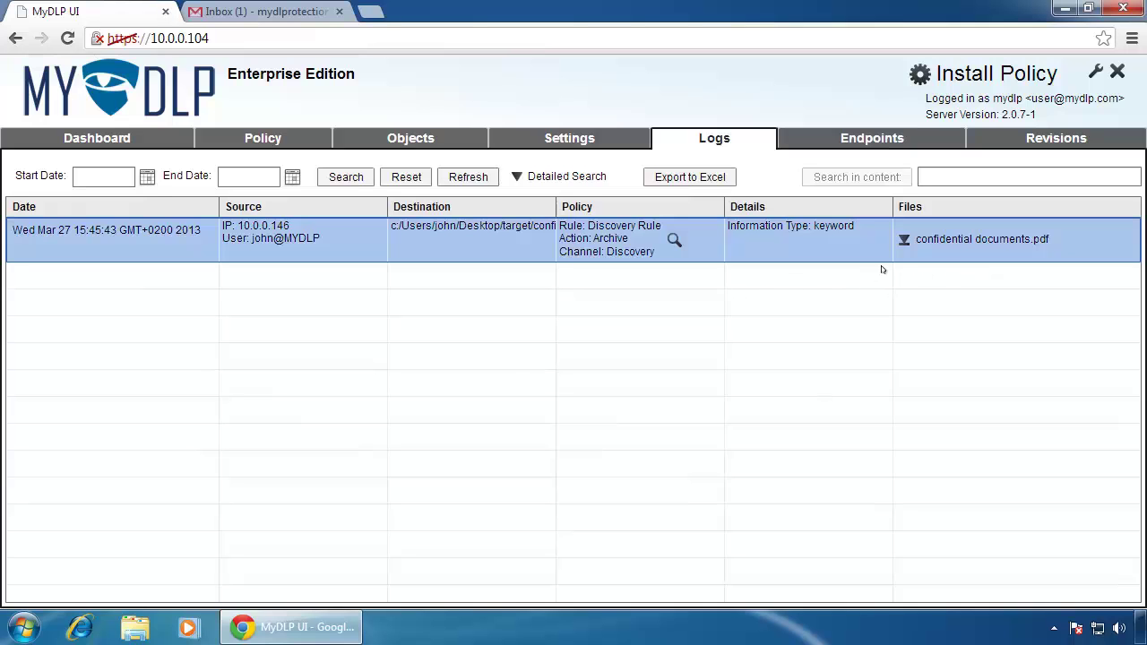
Download the archived confidential documents.pdf from the log entry, keep the file, and open it to check its content before closing it.
click(904, 239)
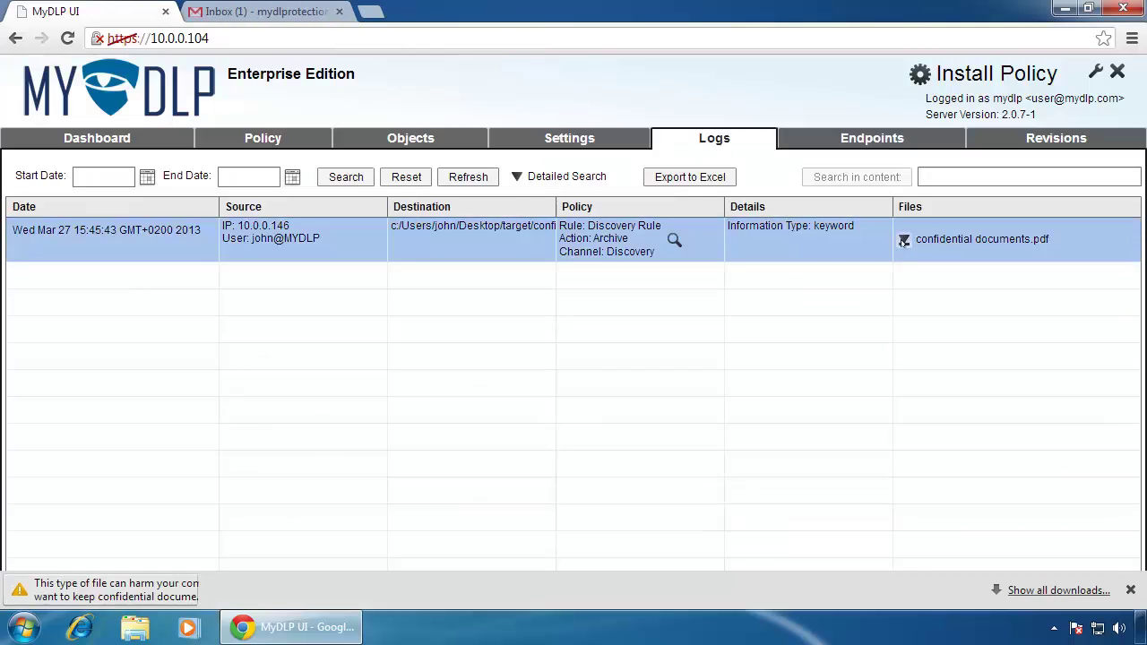
click(318, 588)
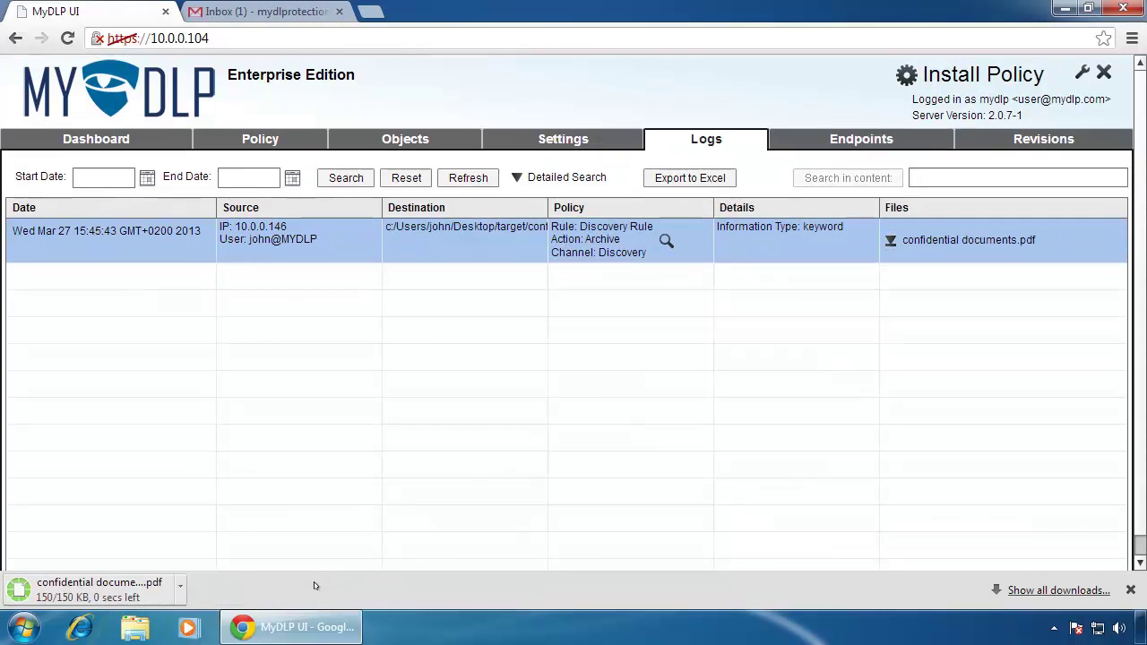
click(111, 591)
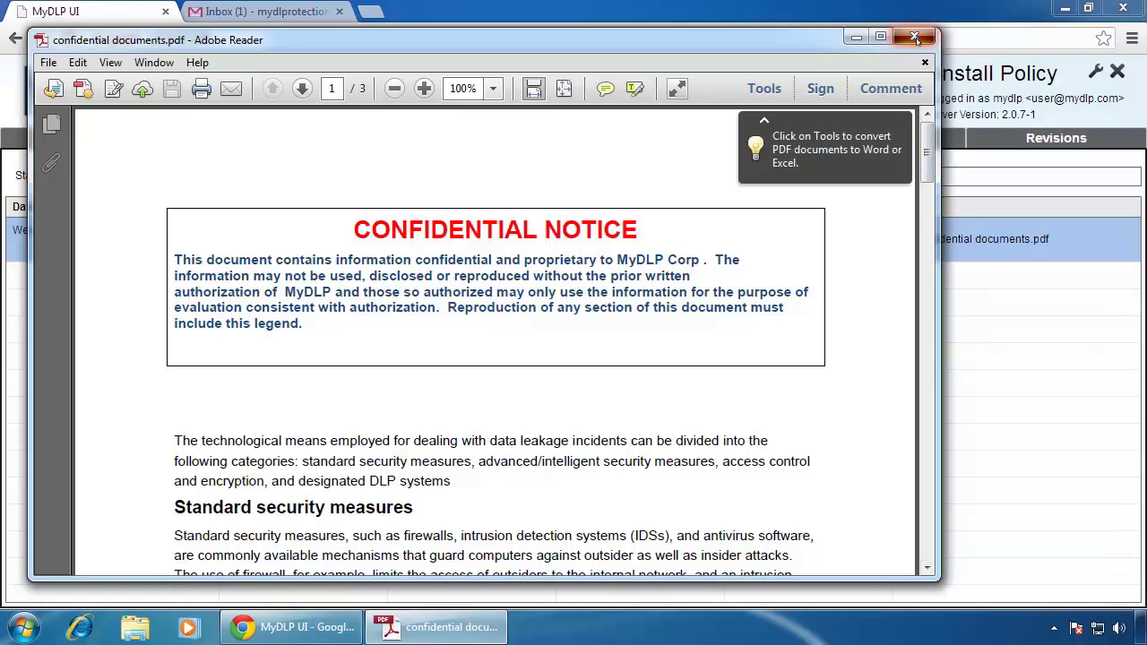
click(914, 38)
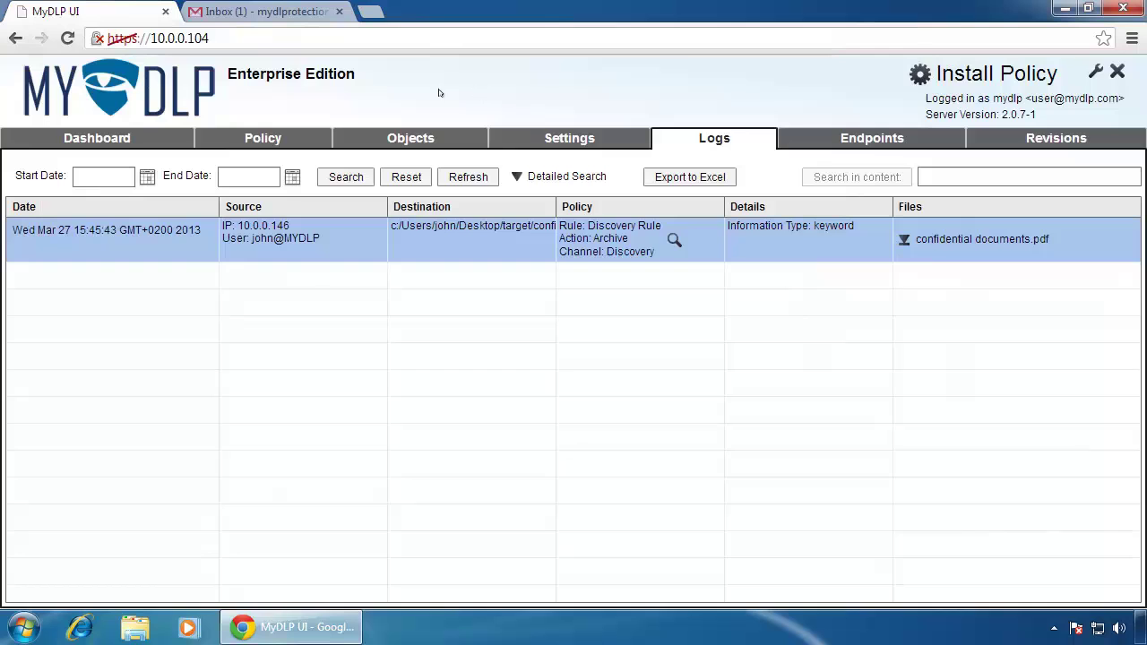
Read the "Notifications from MyDLP" e-mail in the Gmail inbox and return to the MyDLP console.
click(289, 14)
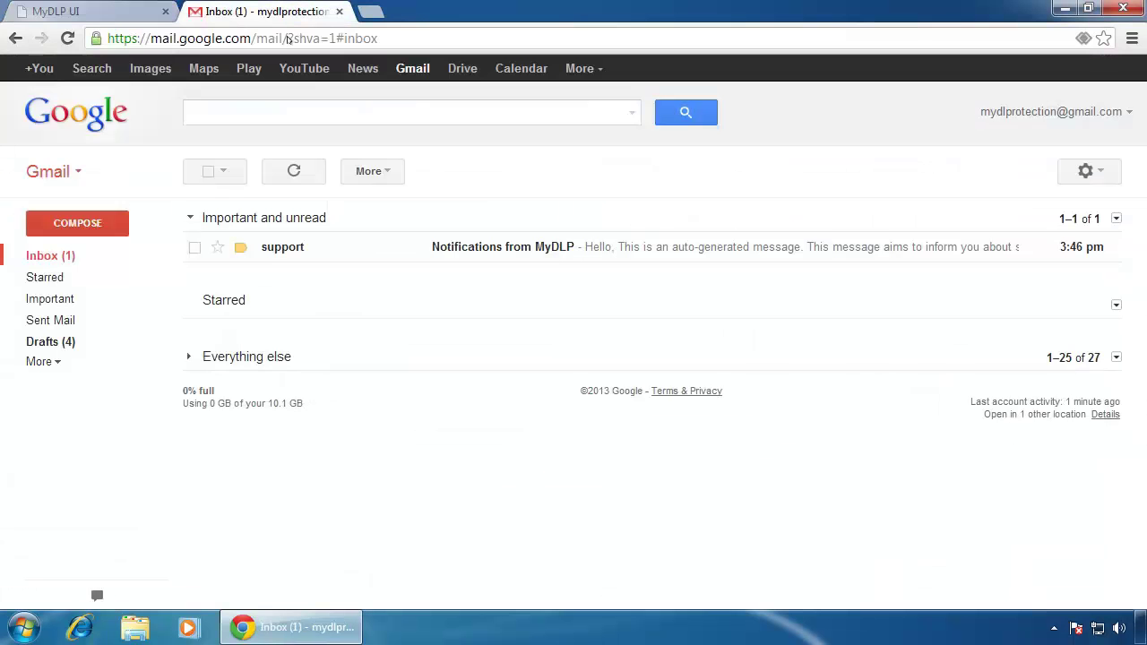
click(484, 248)
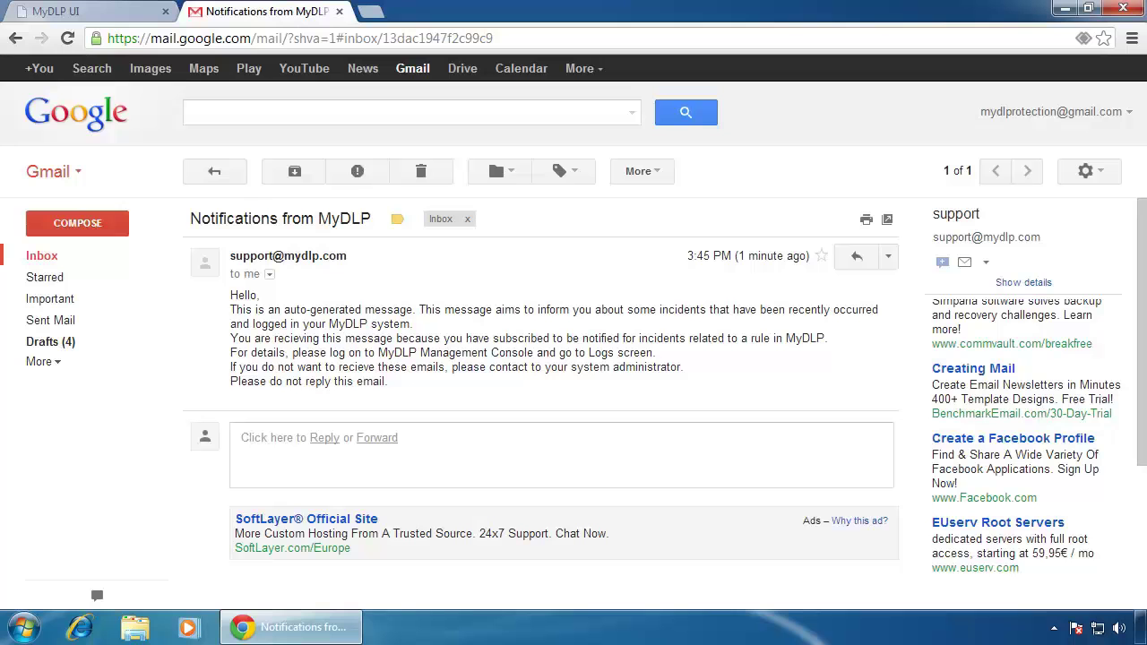
click(113, 12)
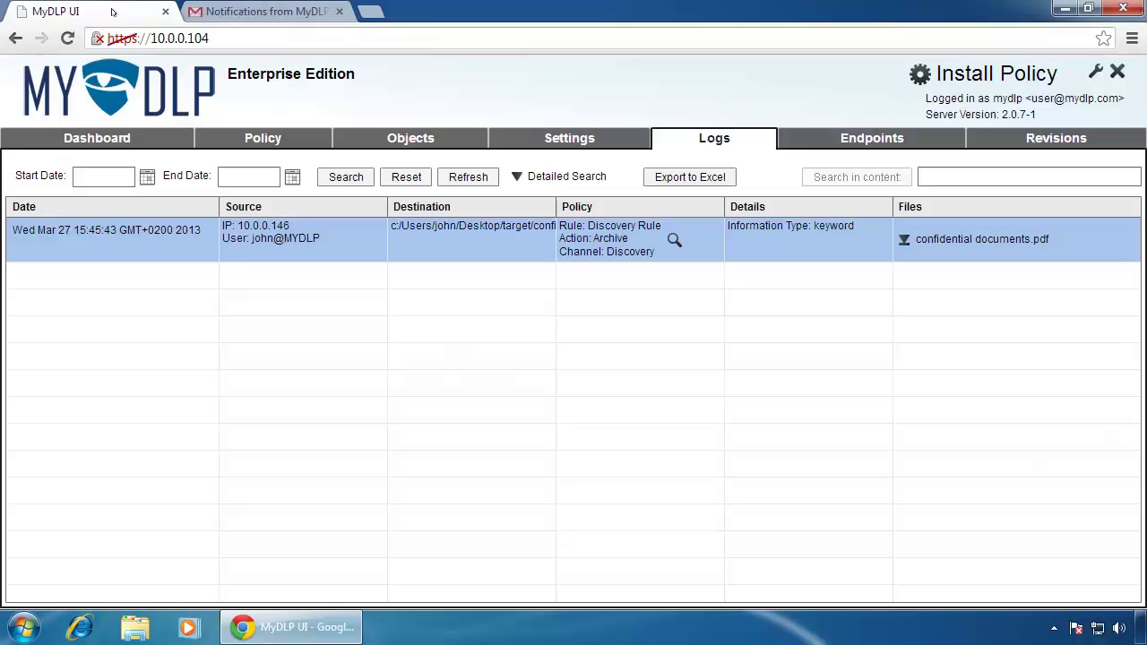
Set the Discovery Rule's action to Quarantine, accept the data loss warning, and install the policy.
click(248, 146)
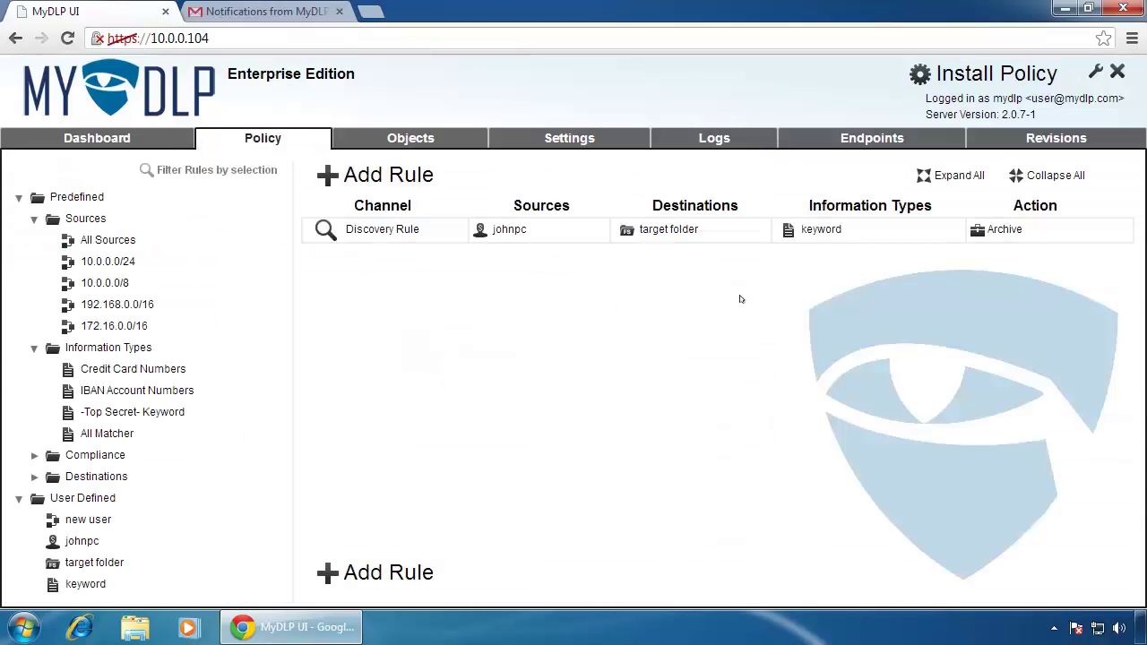
click(1005, 233)
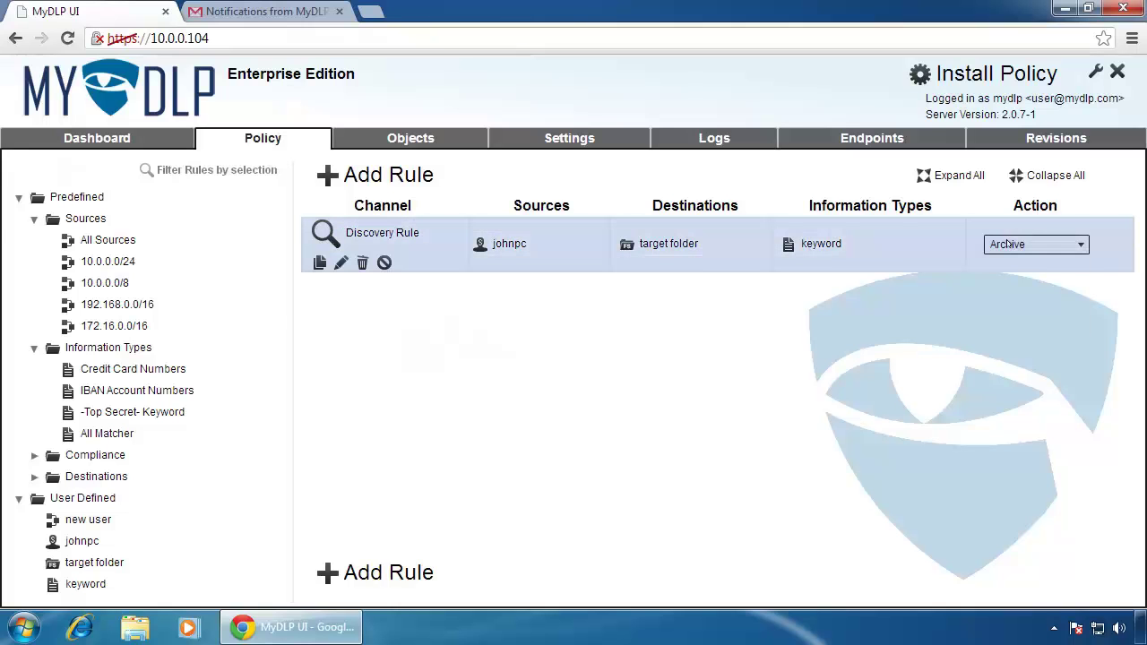
click(1007, 244)
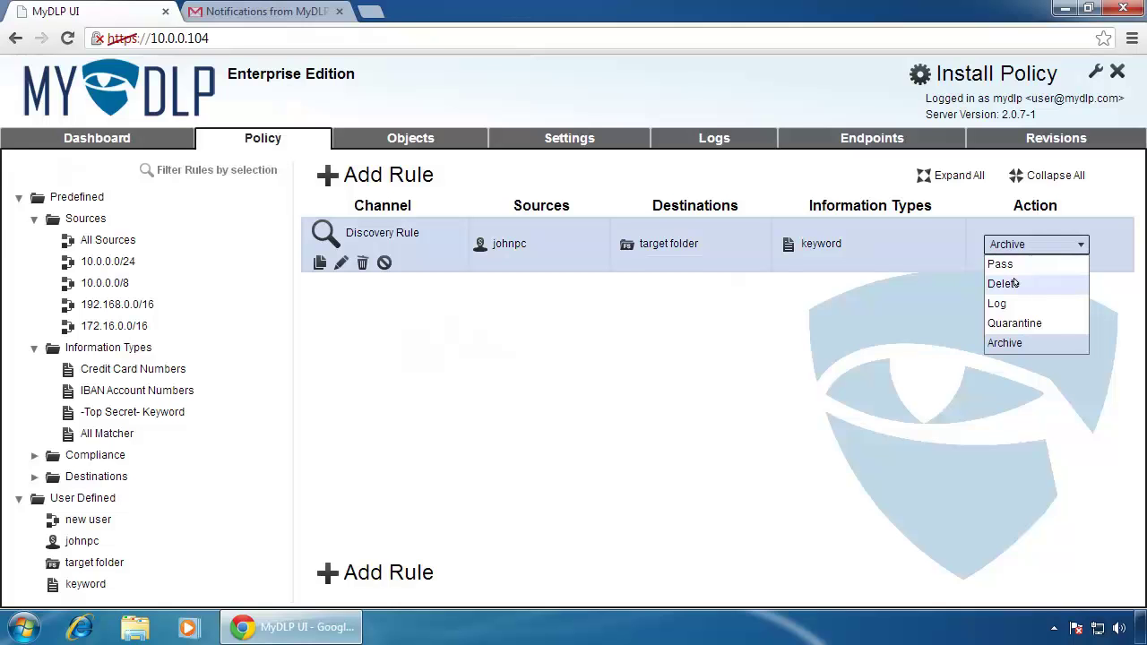
click(1057, 322)
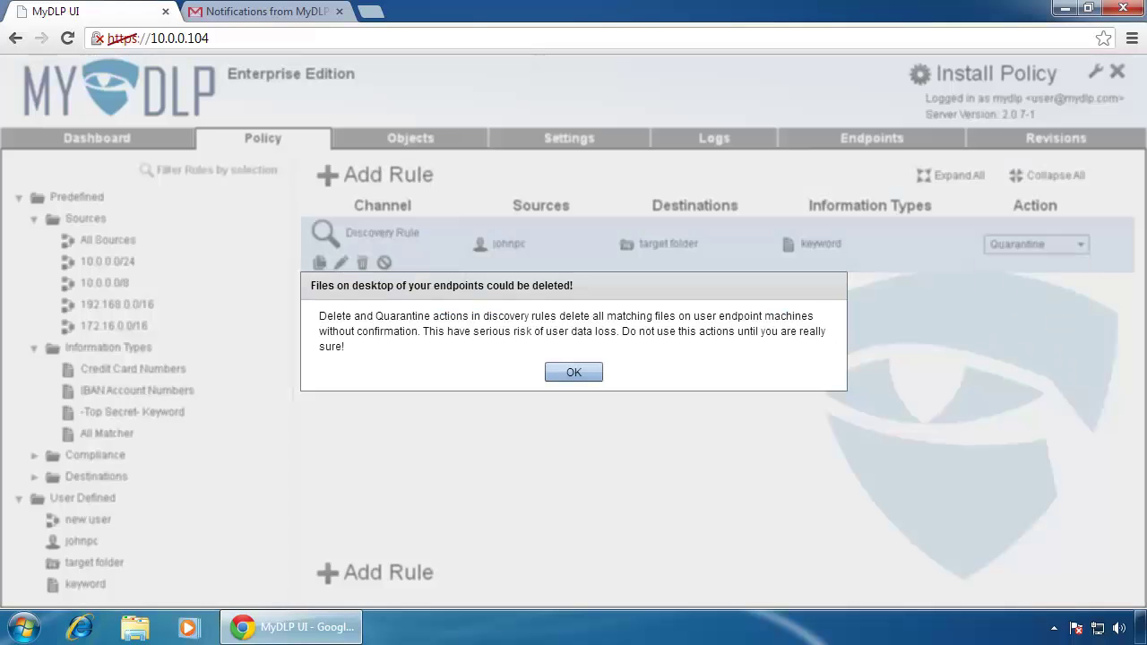
click(568, 373)
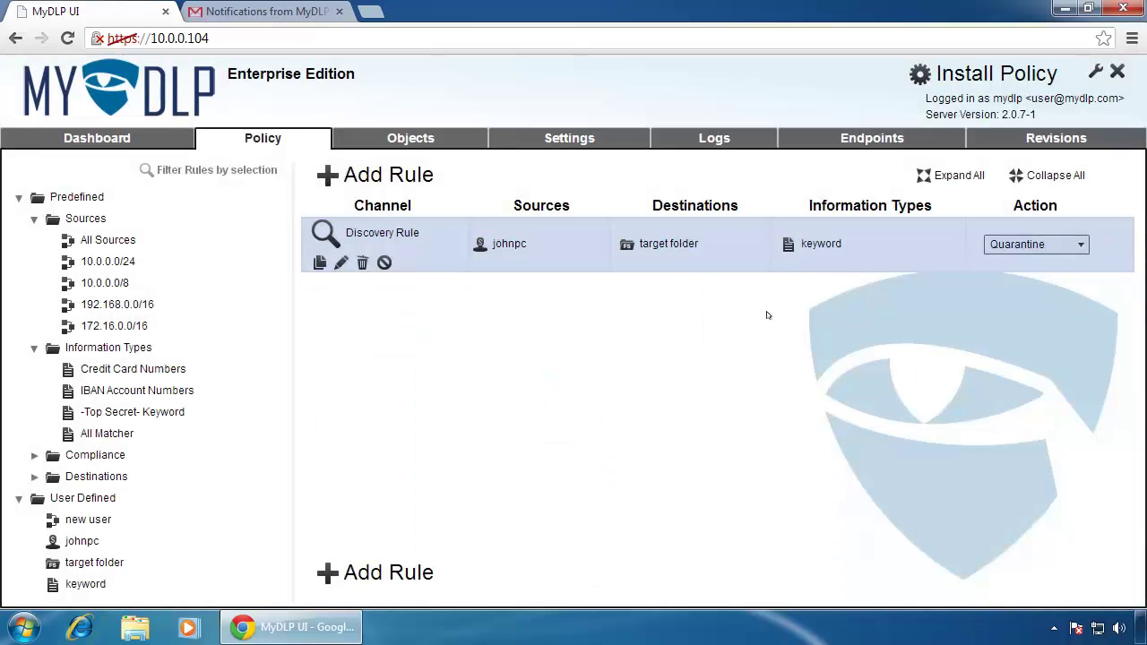
click(939, 74)
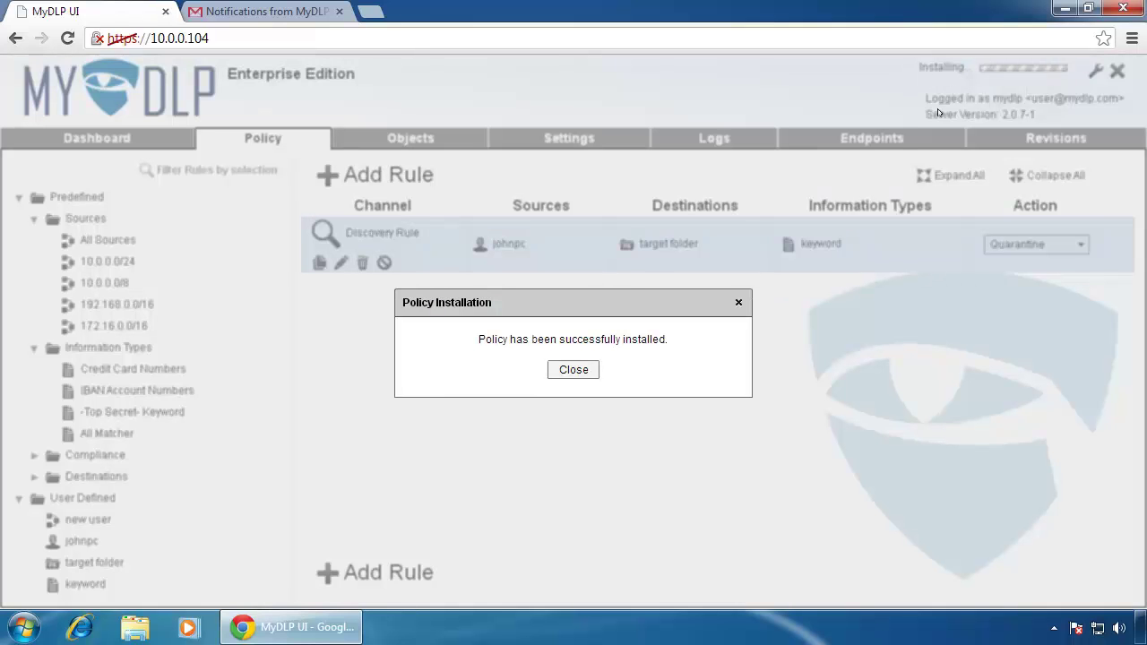
click(574, 369)
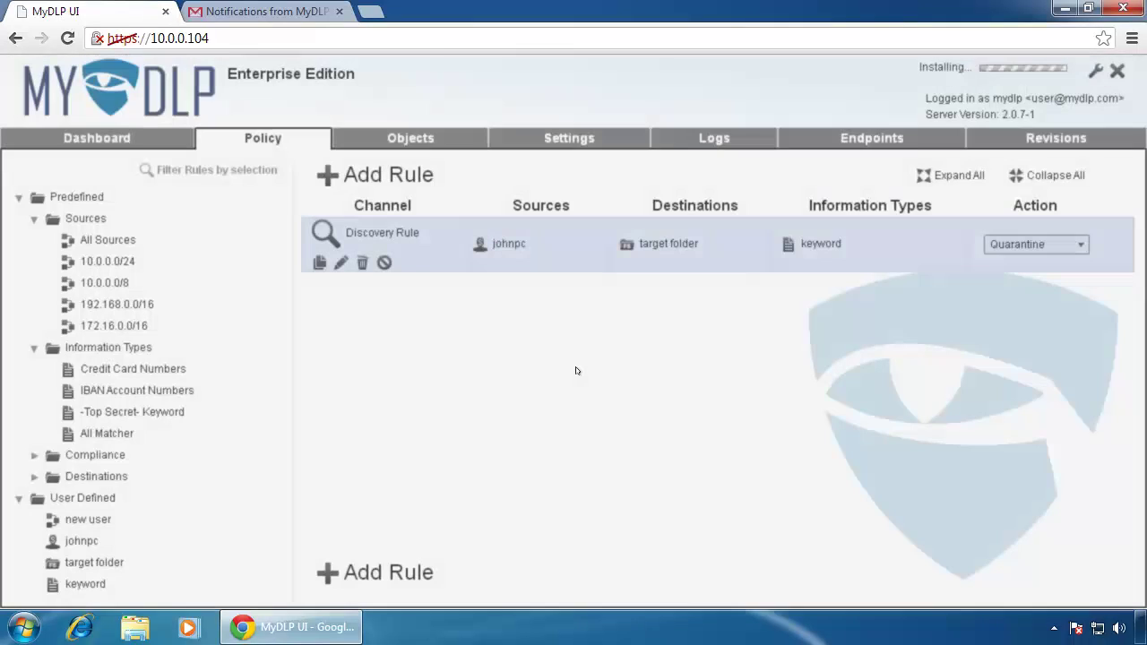
Start discovery on endpoint E0000002 again and open the desktop's target folder to check its files.
click(875, 140)
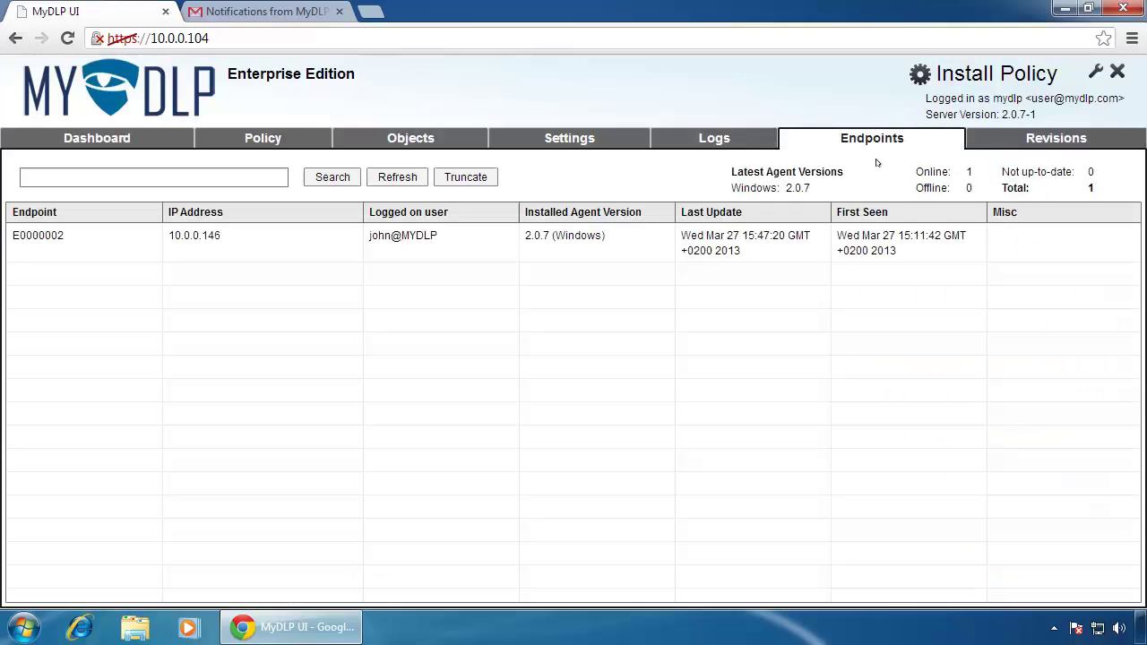
click(855, 247)
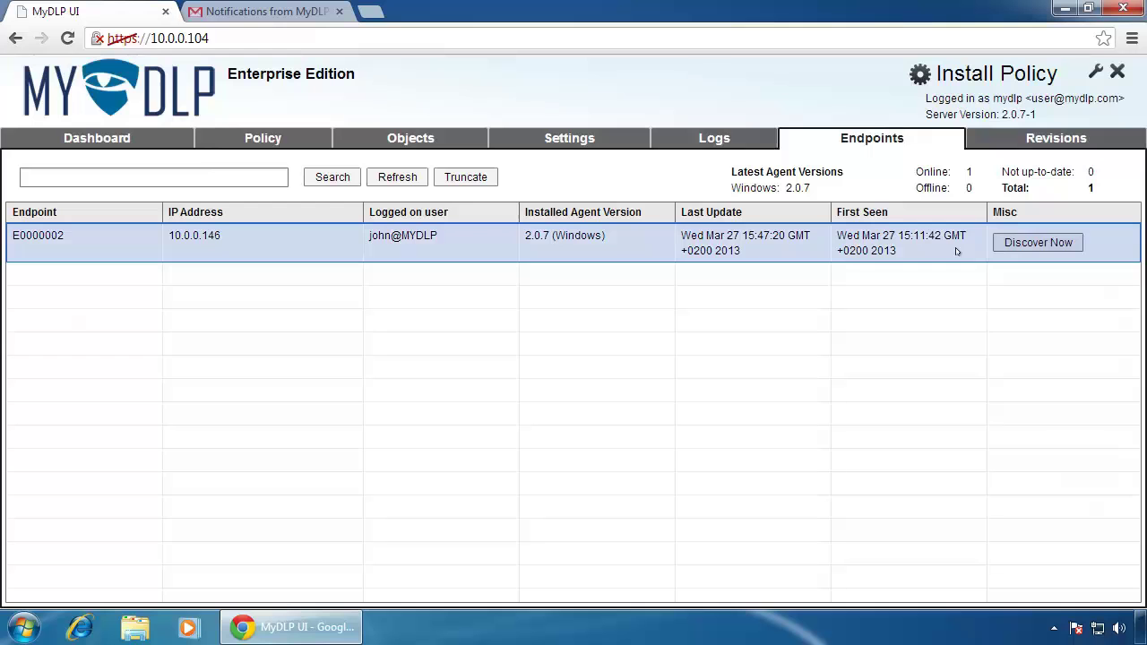
click(1006, 243)
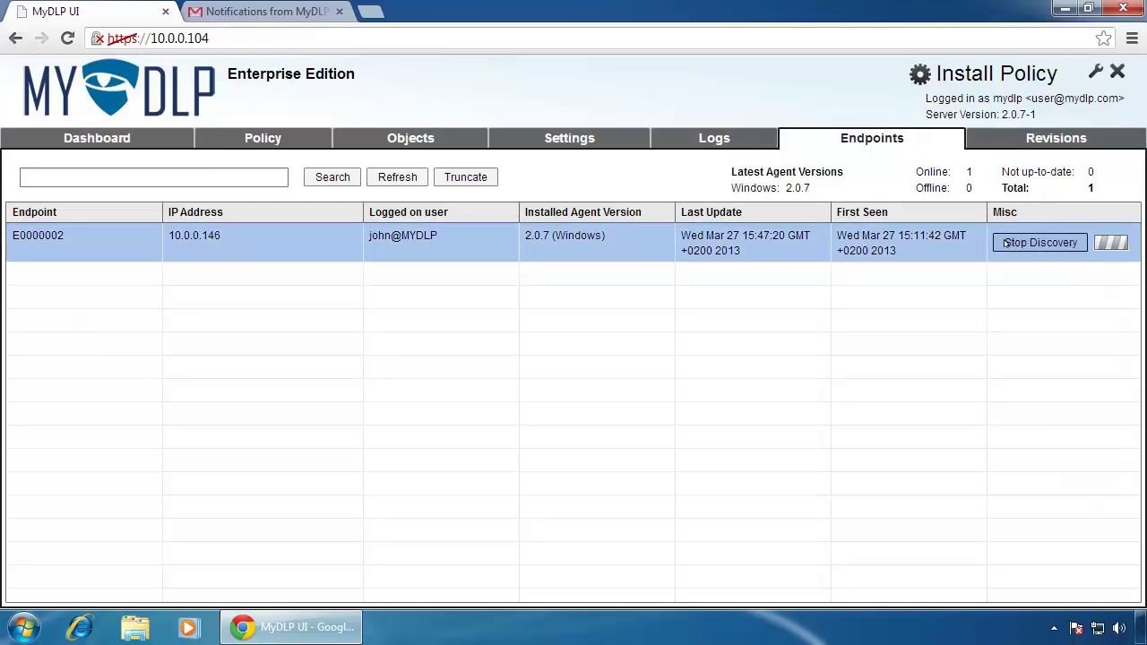
click(1063, 11)
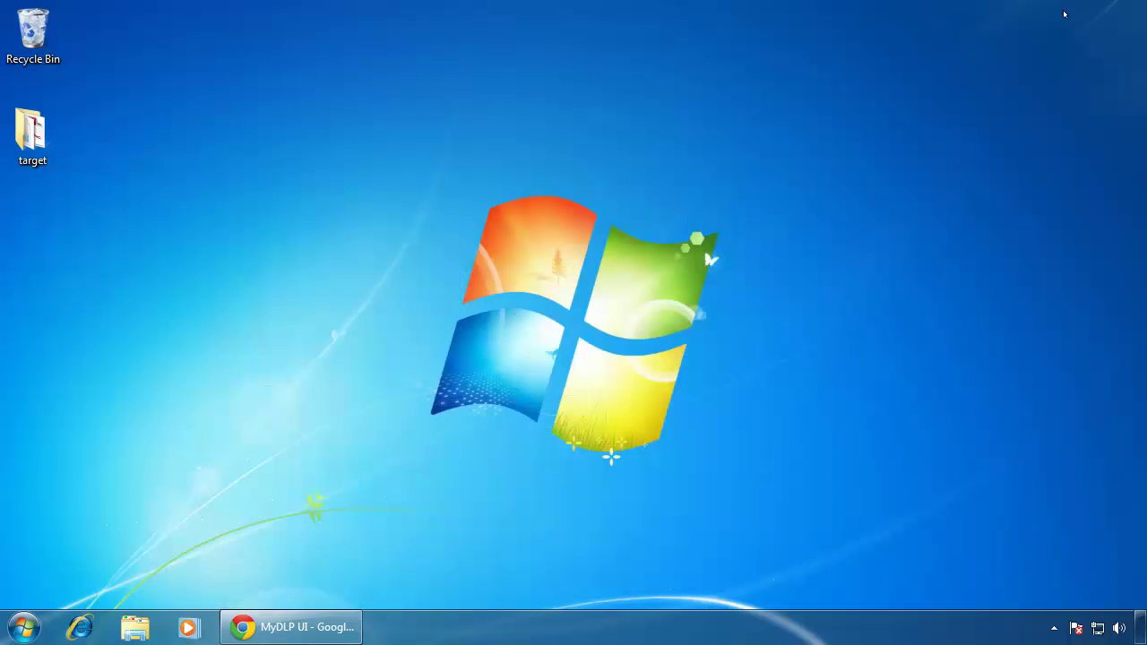
double_click(33, 140)
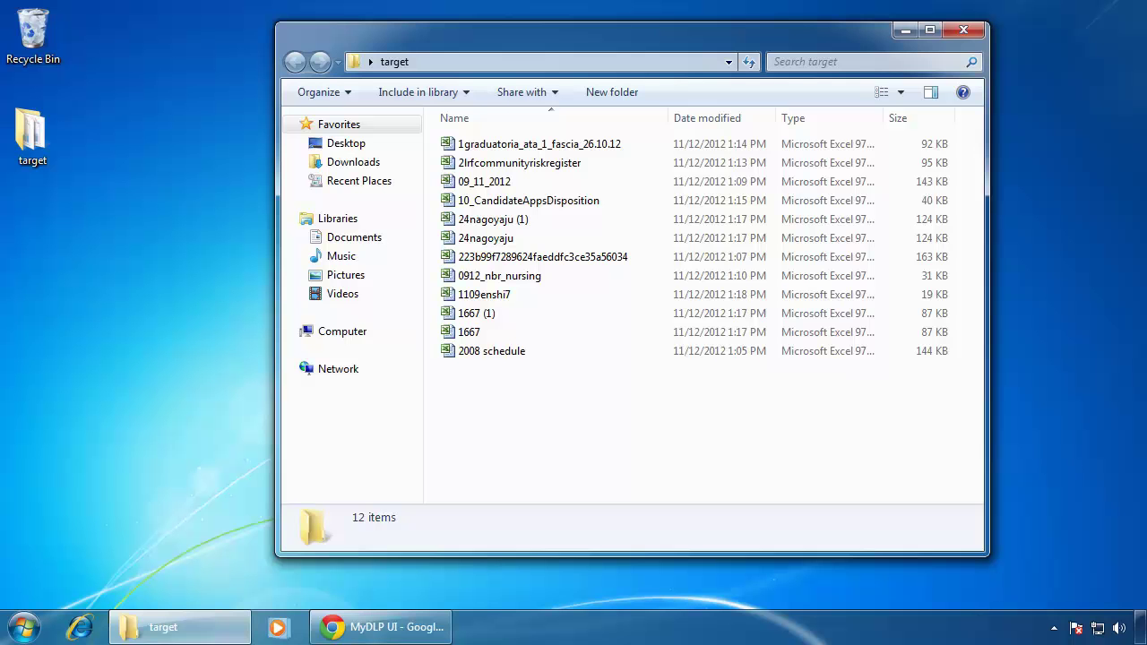
Switch back to the MyDLP console, reset the log search, and select the Discovery Rule entry with the Quarantine action.
click(415, 627)
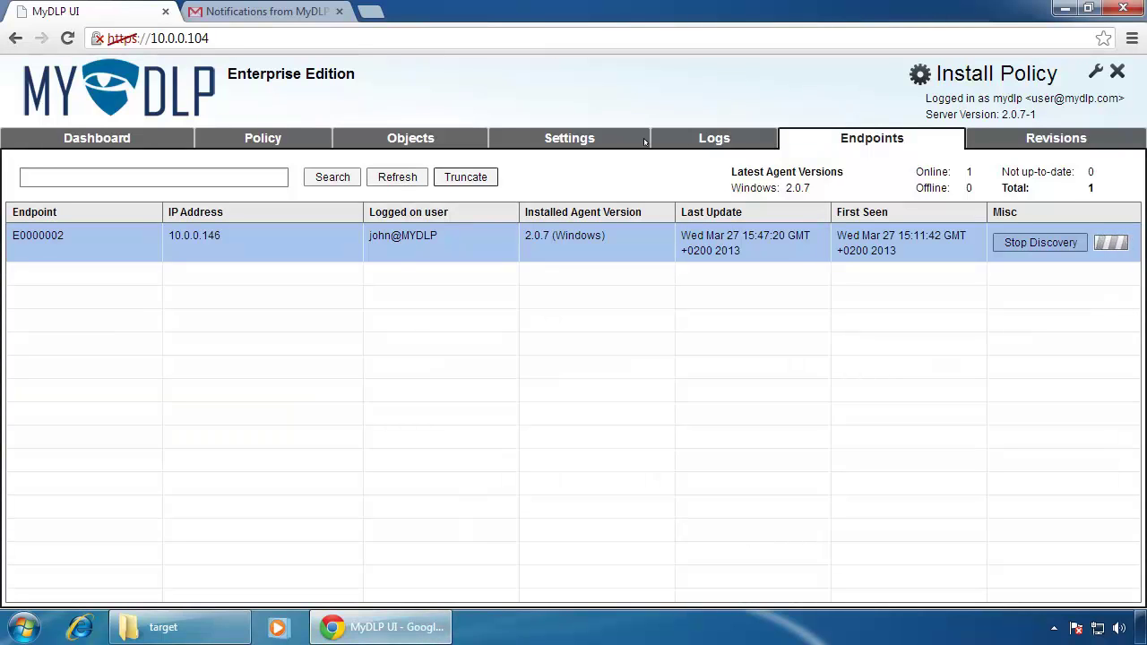
click(710, 139)
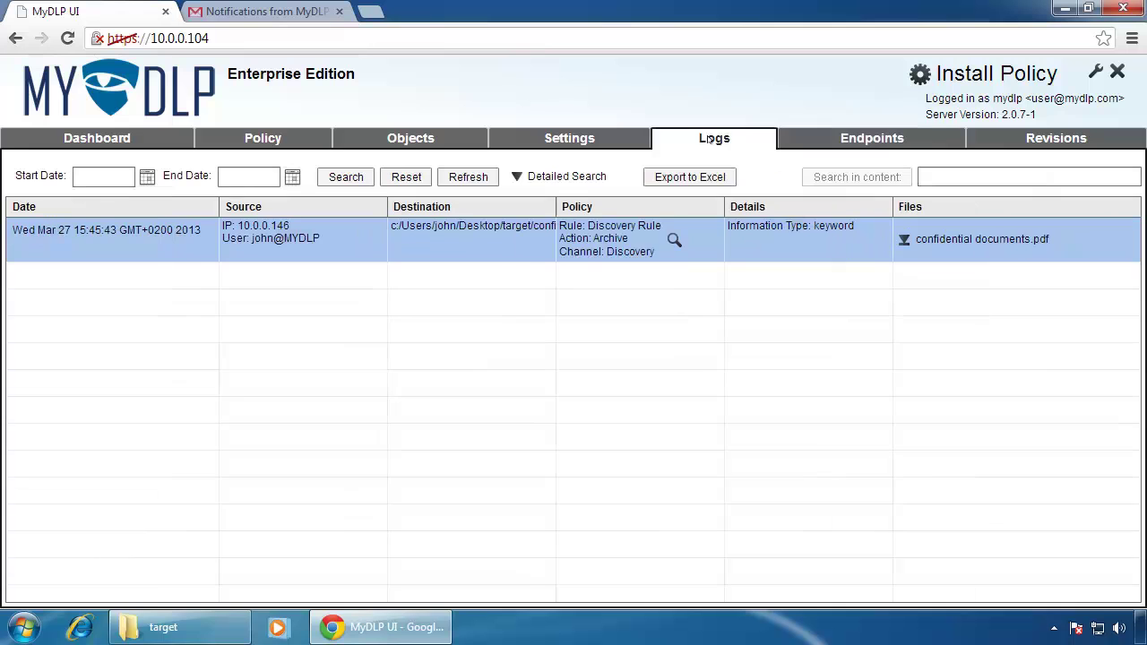
click(407, 178)
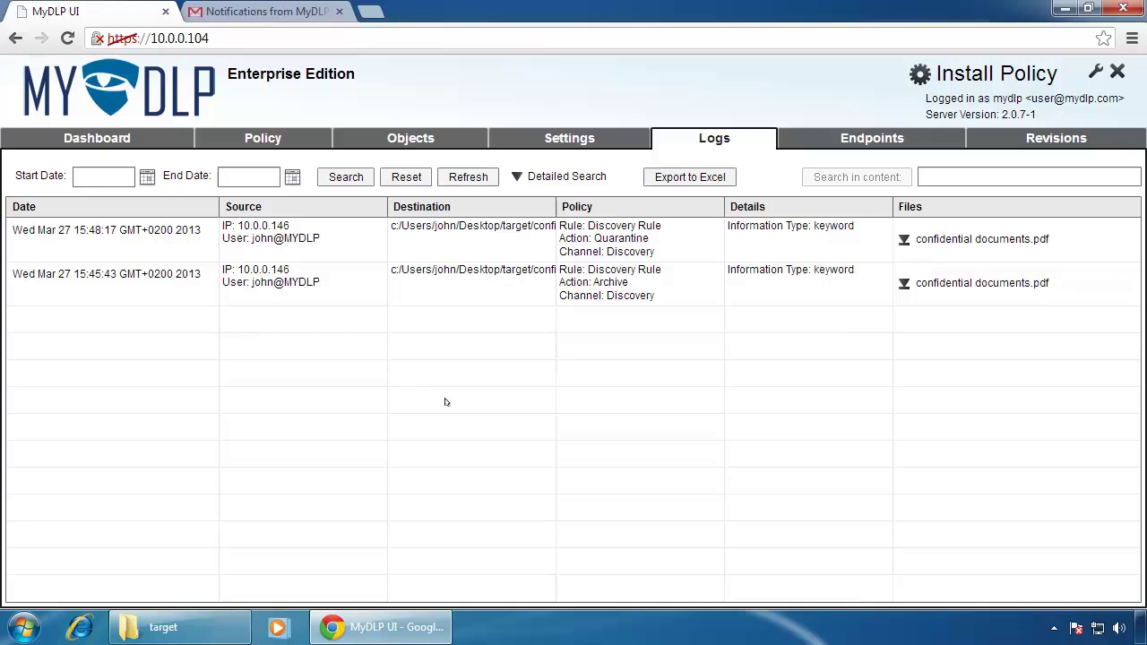
click(609, 243)
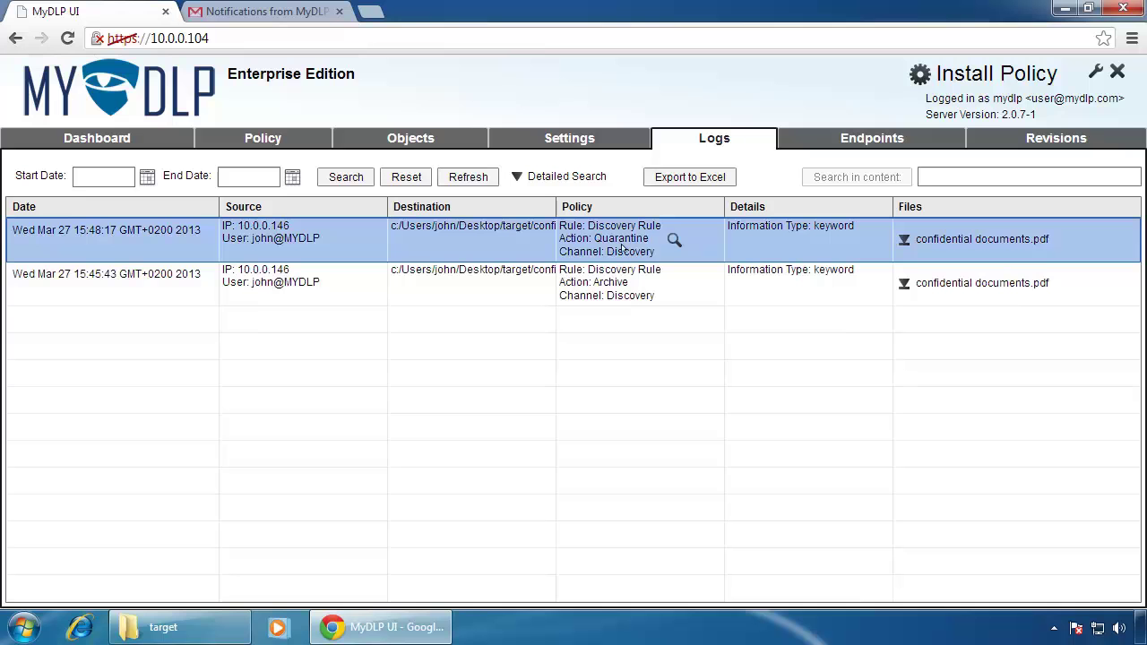
Download the quarantined confidential documents.pdf, keep the file, and open it to check its content before closing it.
click(905, 243)
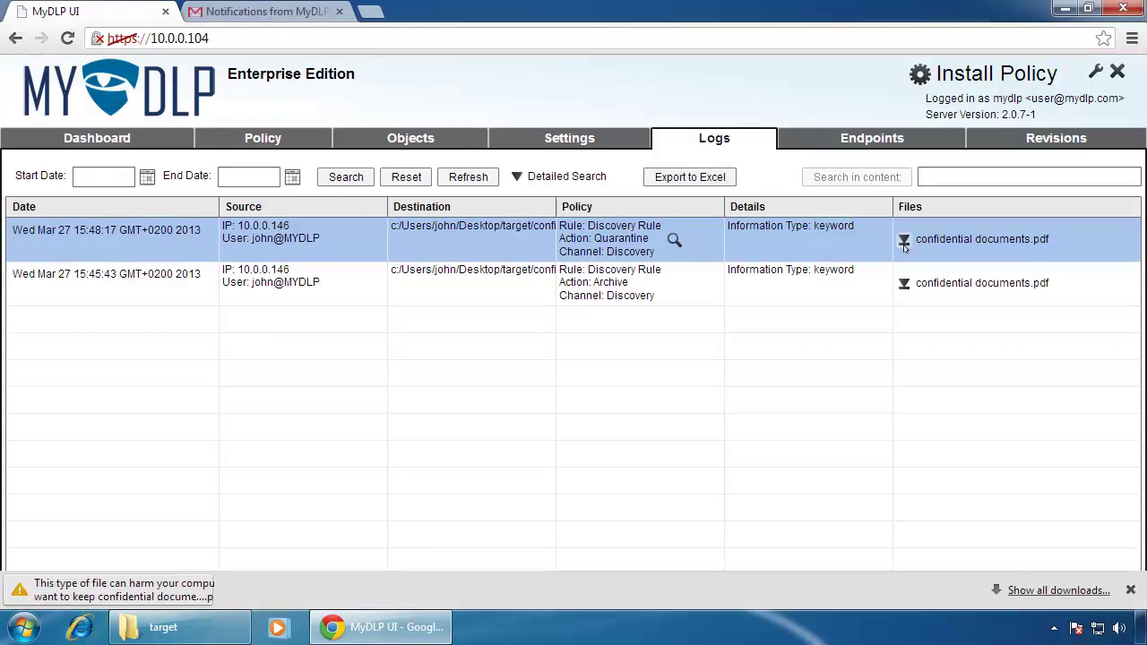
click(336, 592)
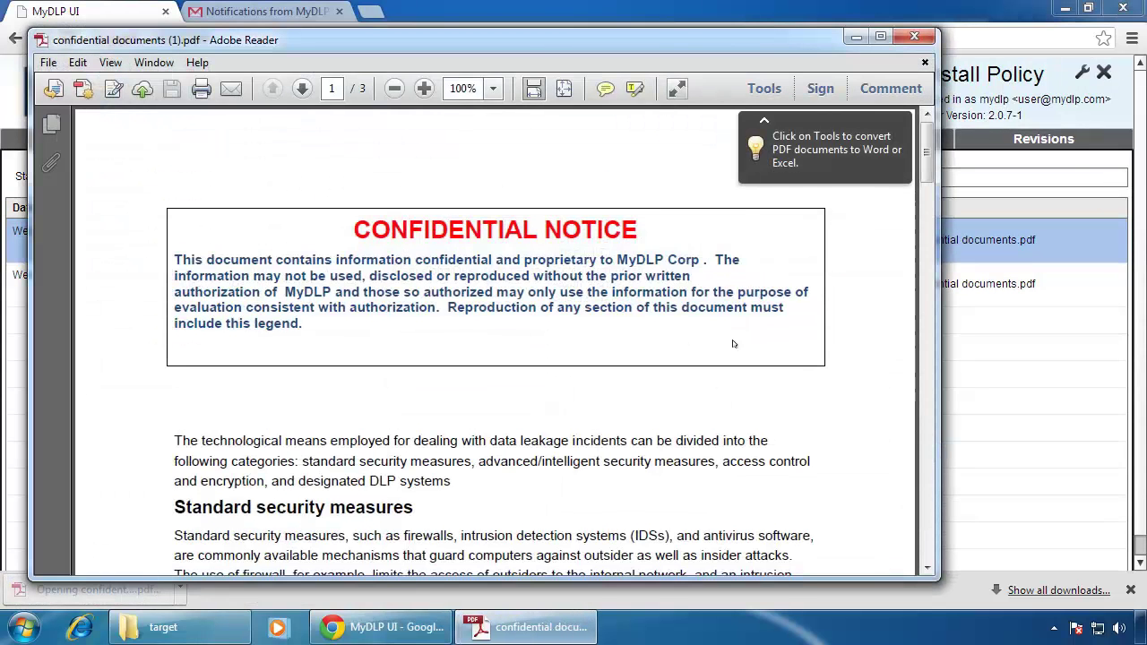
scroll(743, 343, down, 3)
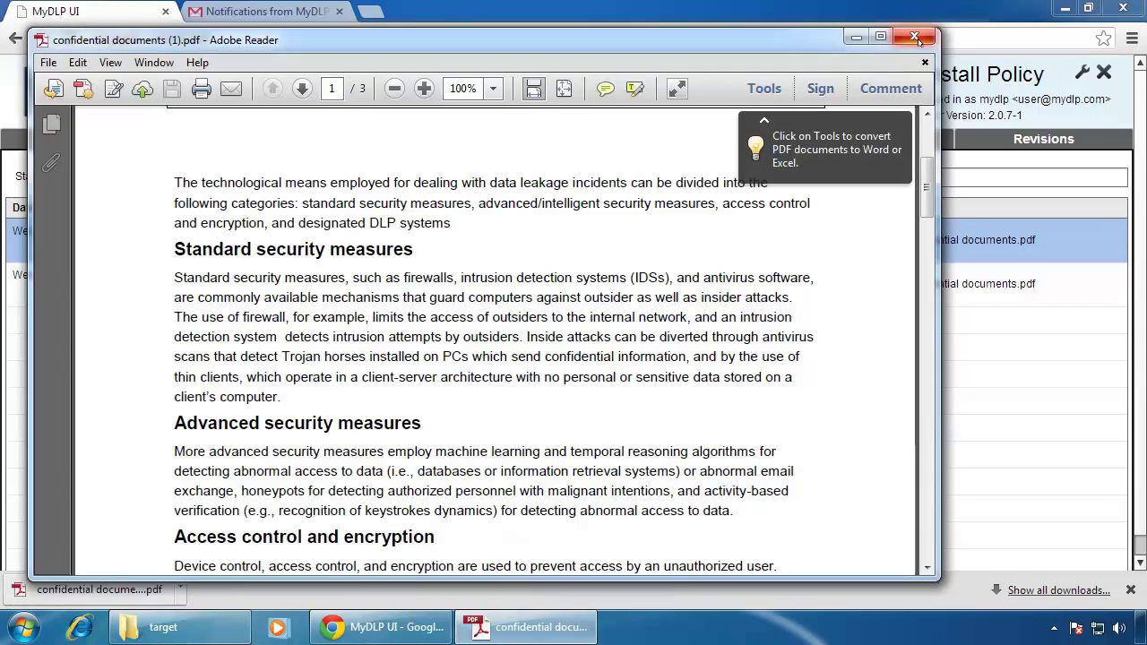
click(913, 36)
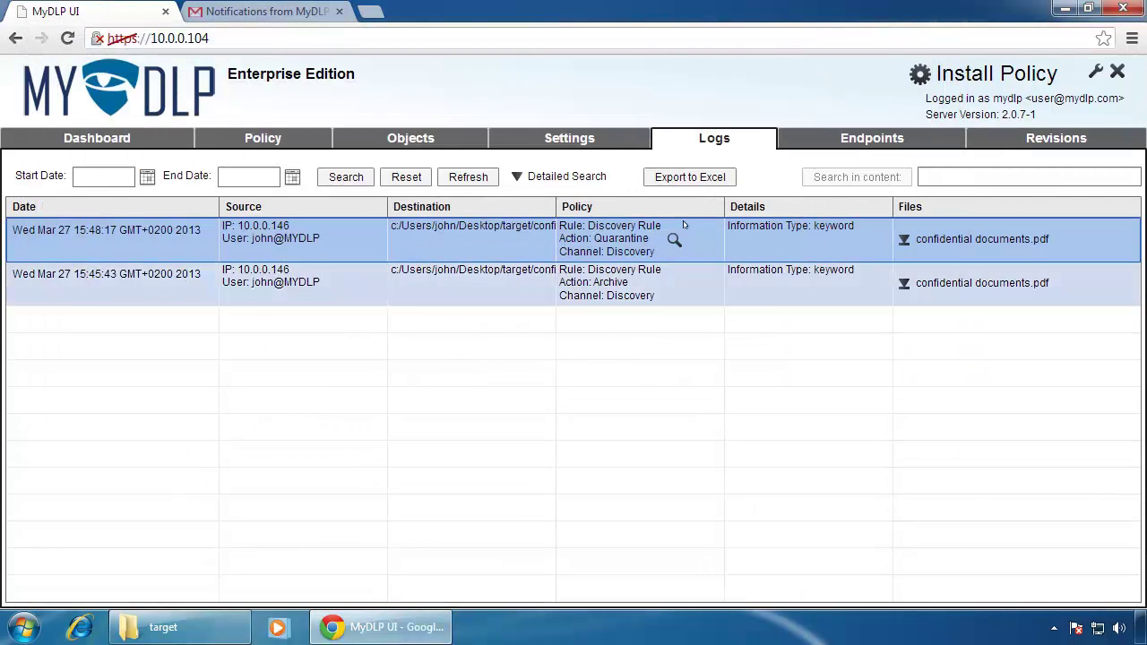
Try to export the logs to Excel and set the browser to always allow pop-ups from 10.0.0.104.
click(695, 178)
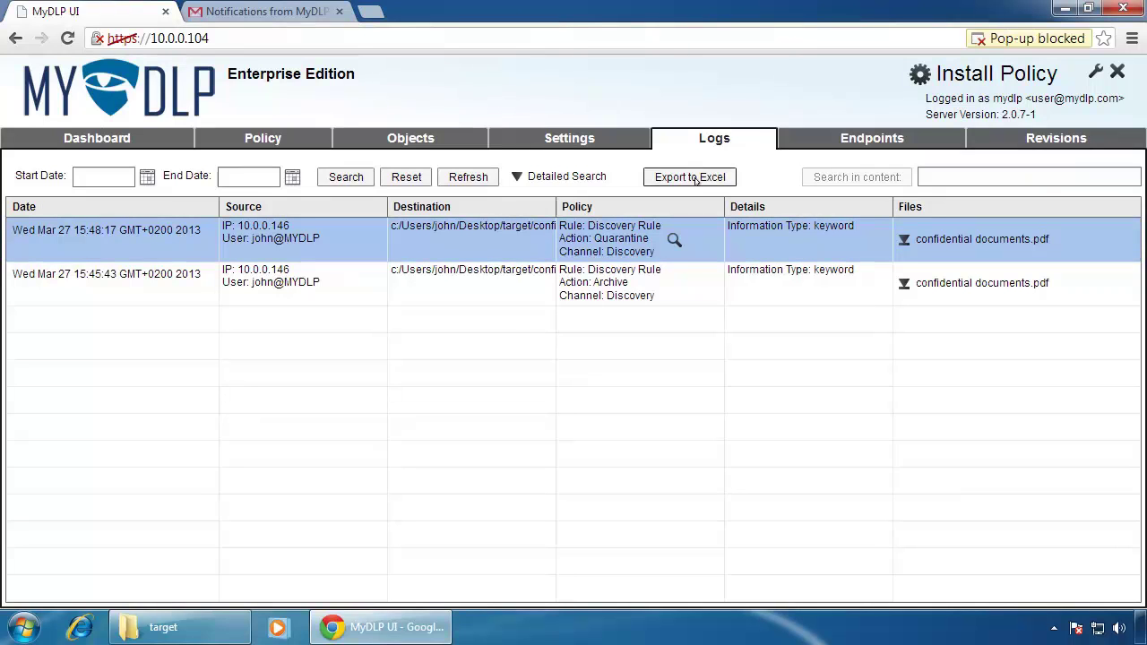
click(993, 41)
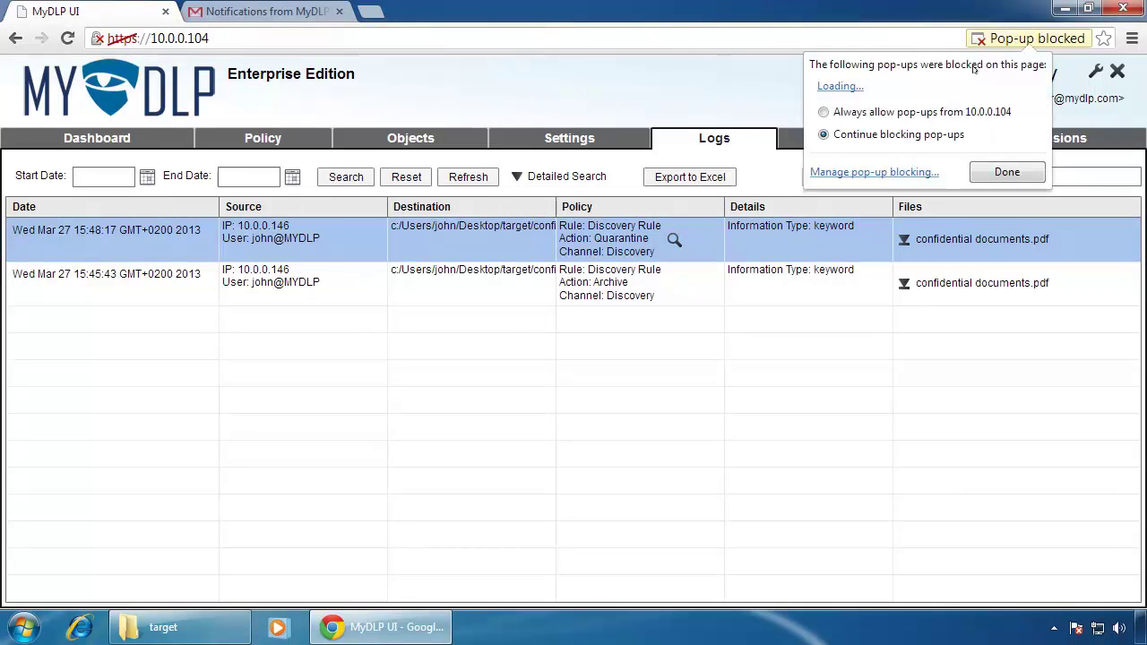
click(822, 112)
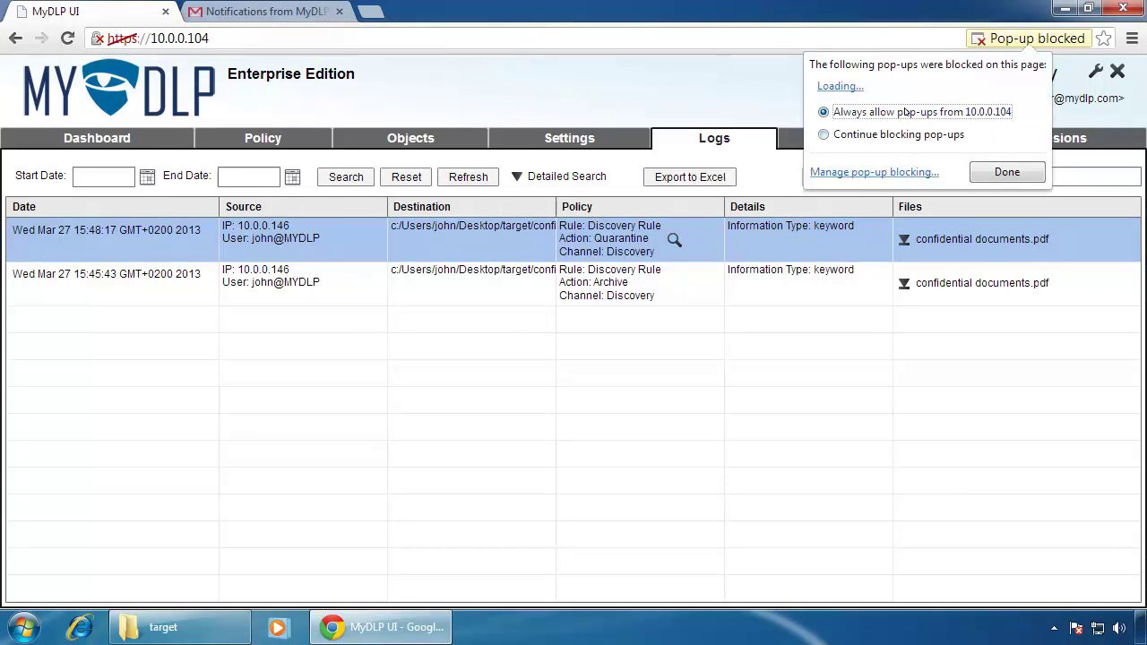
click(999, 172)
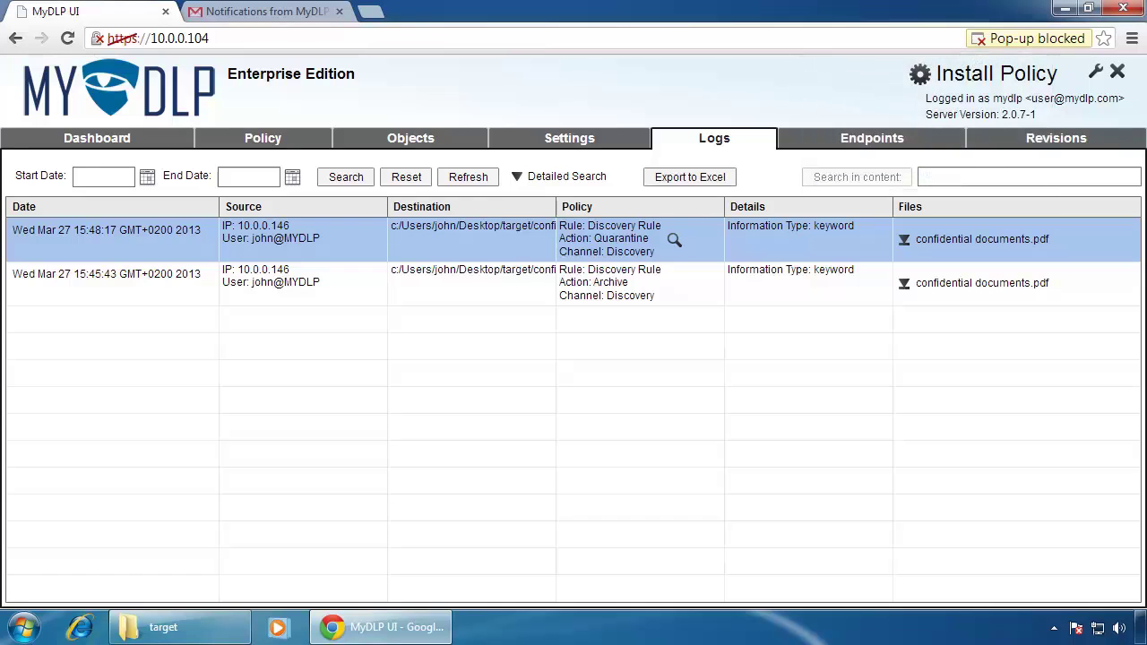
Export the logs to Excel again, review all columns of the downloaded incidents workbook, and close it along with the blank pop-up window.
click(716, 178)
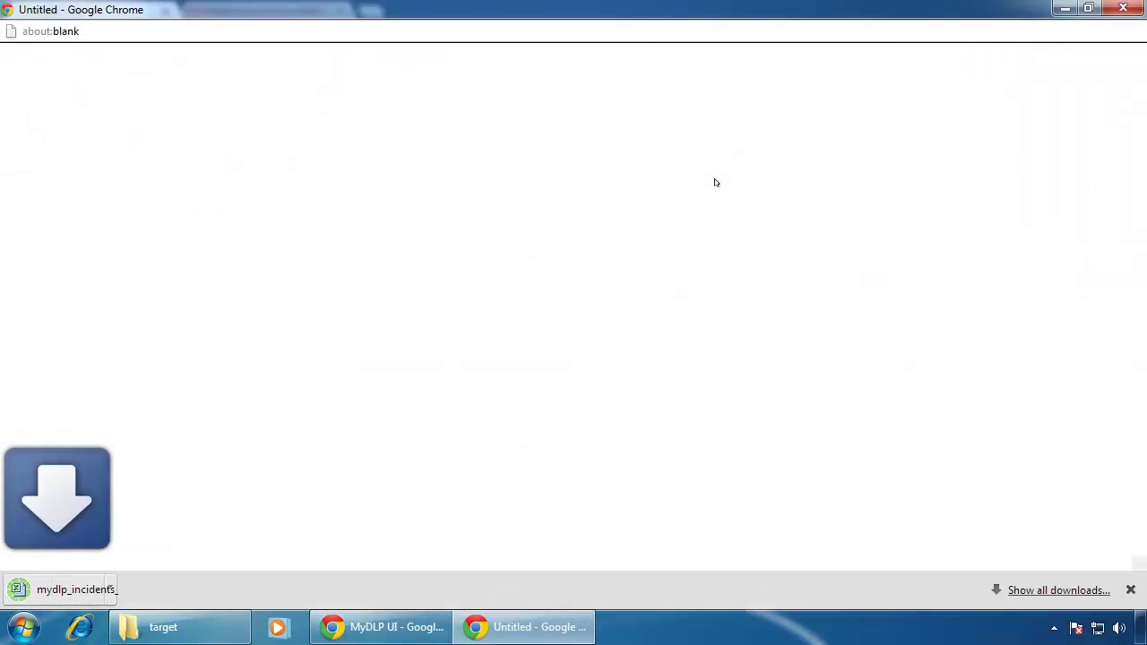
click(119, 592)
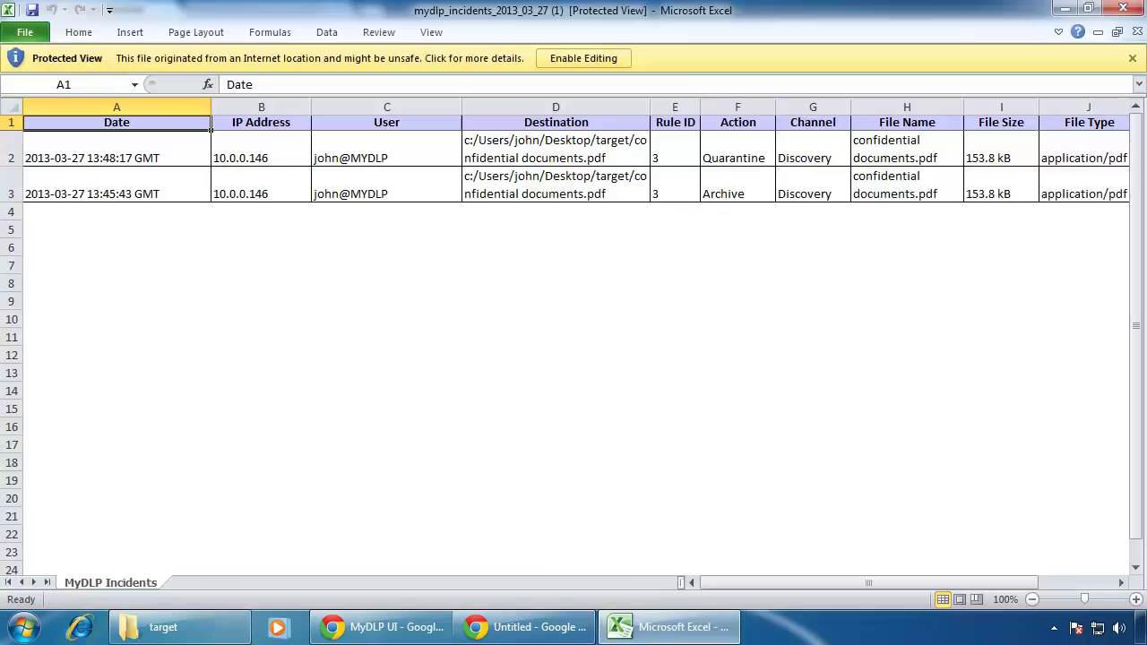
drag(717, 583, 804, 576)
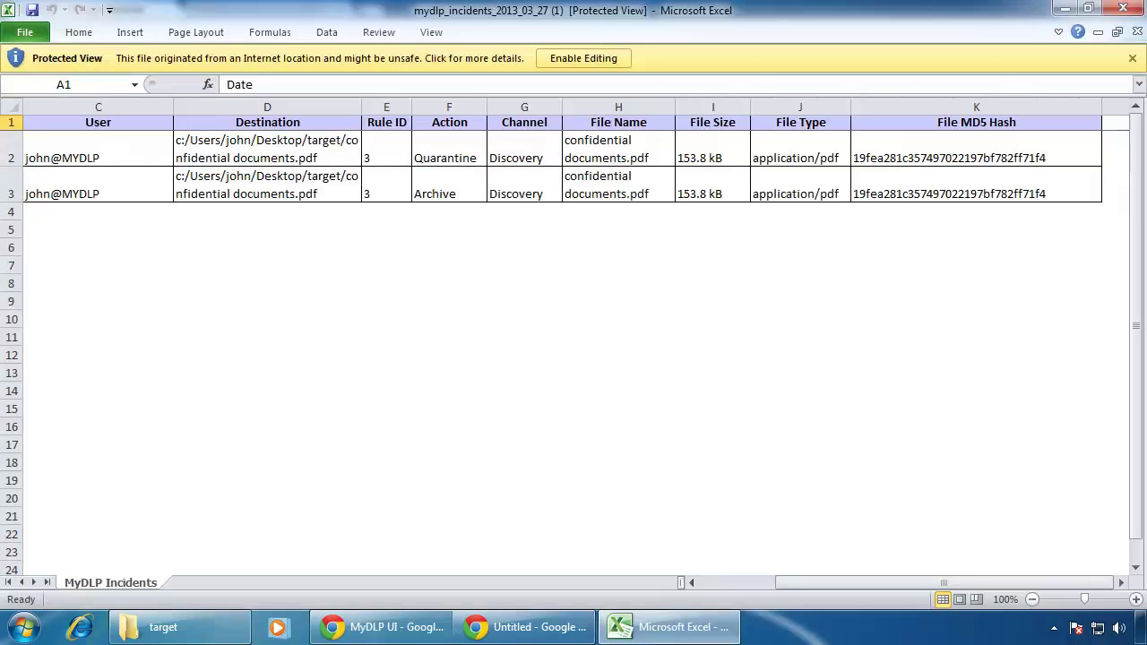
click(1125, 9)
click(1125, 9)
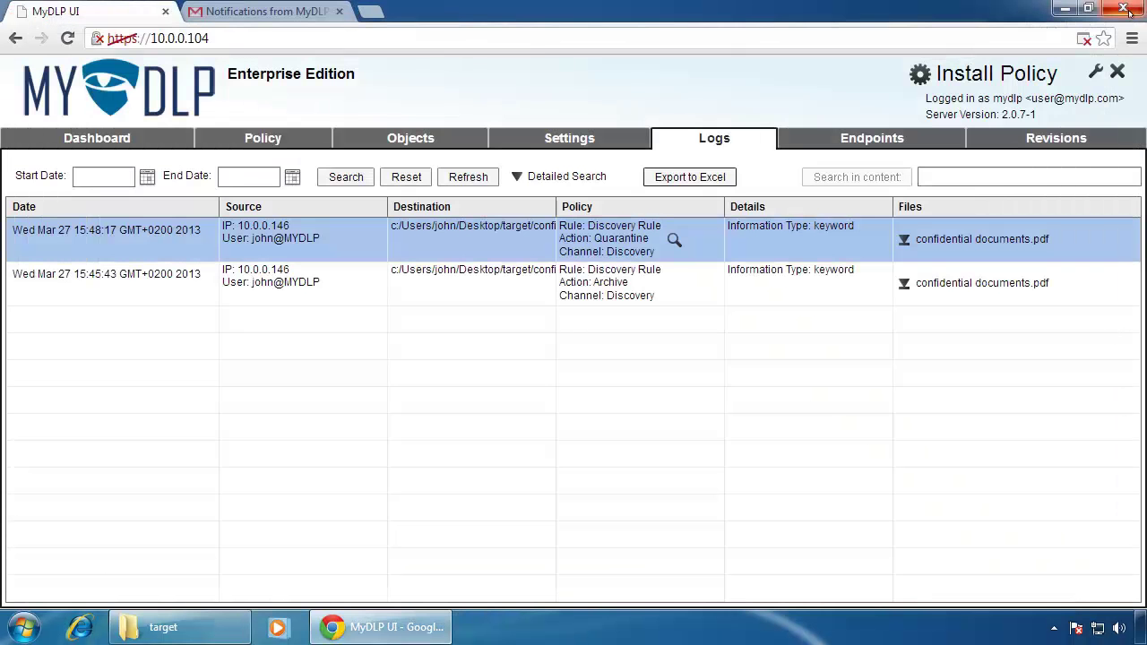